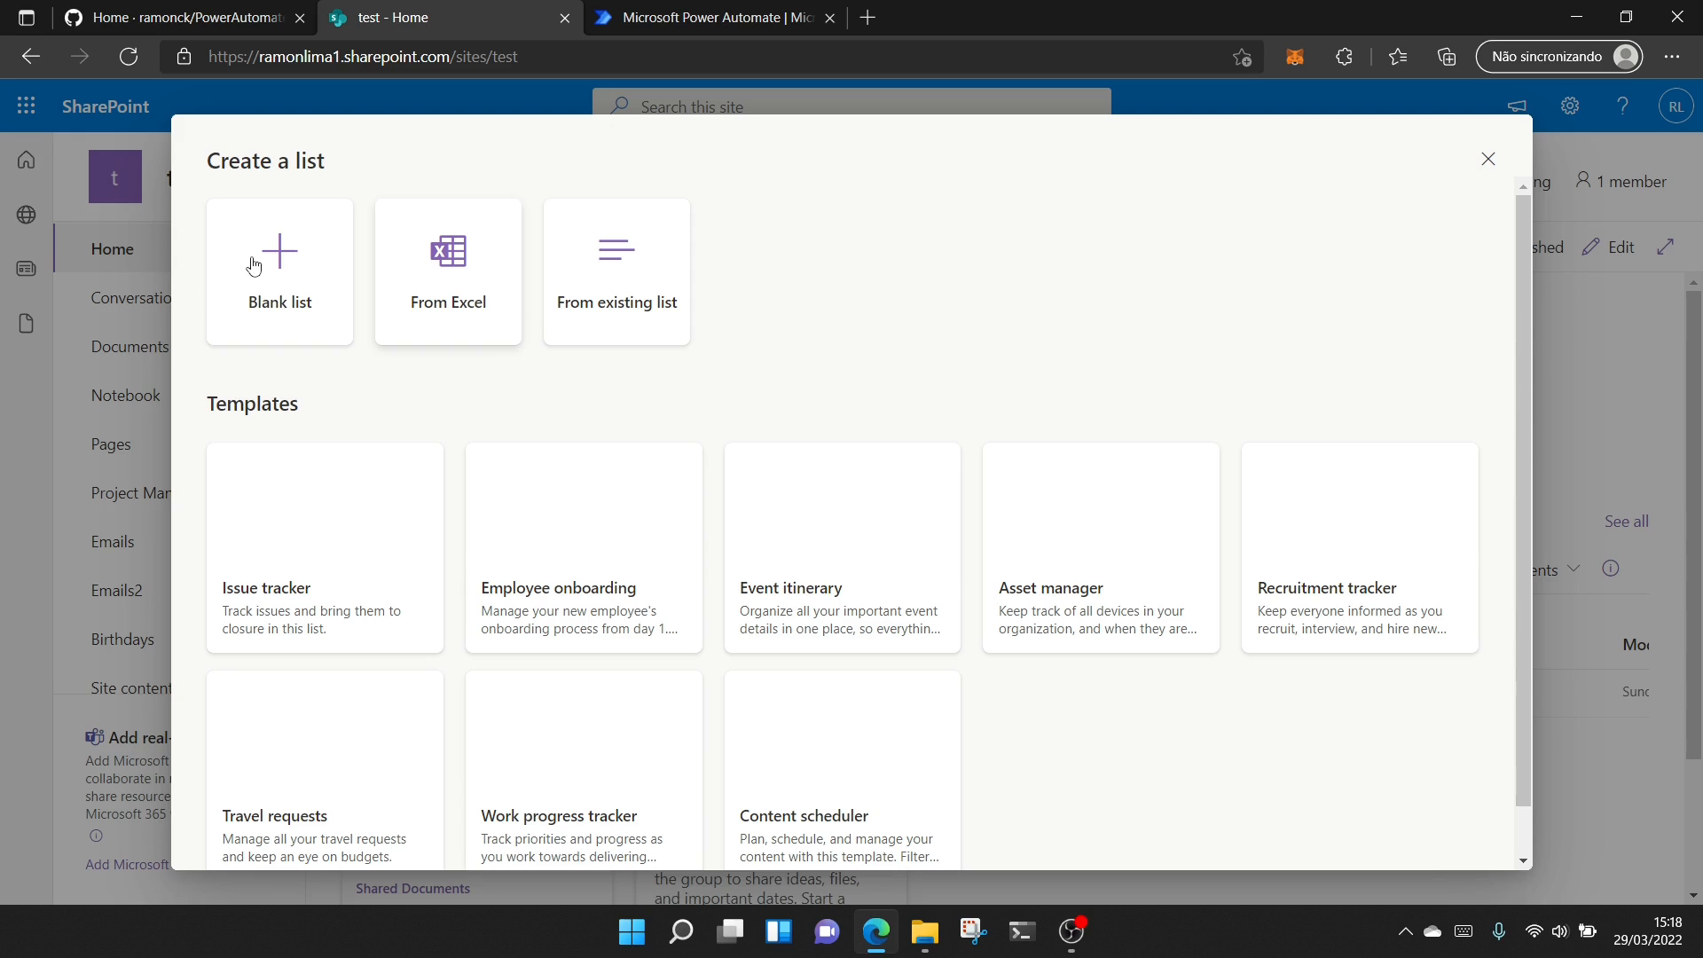
Create a blank list named Versions in the test site
click(253, 265)
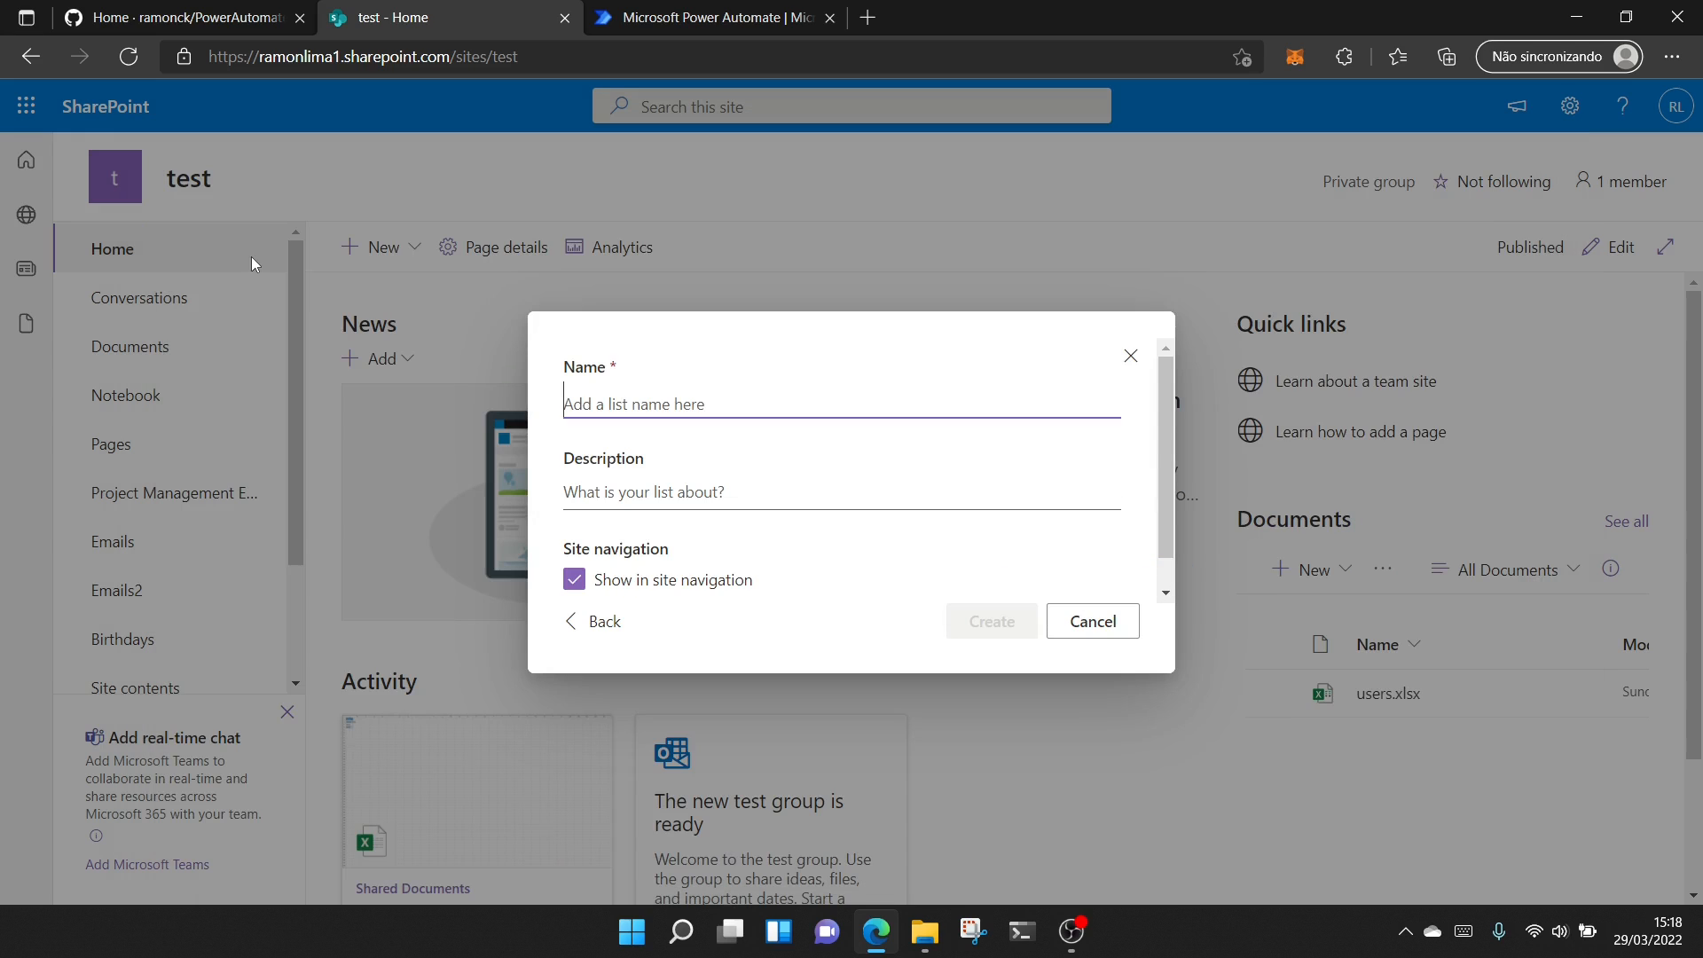
text(Versions)
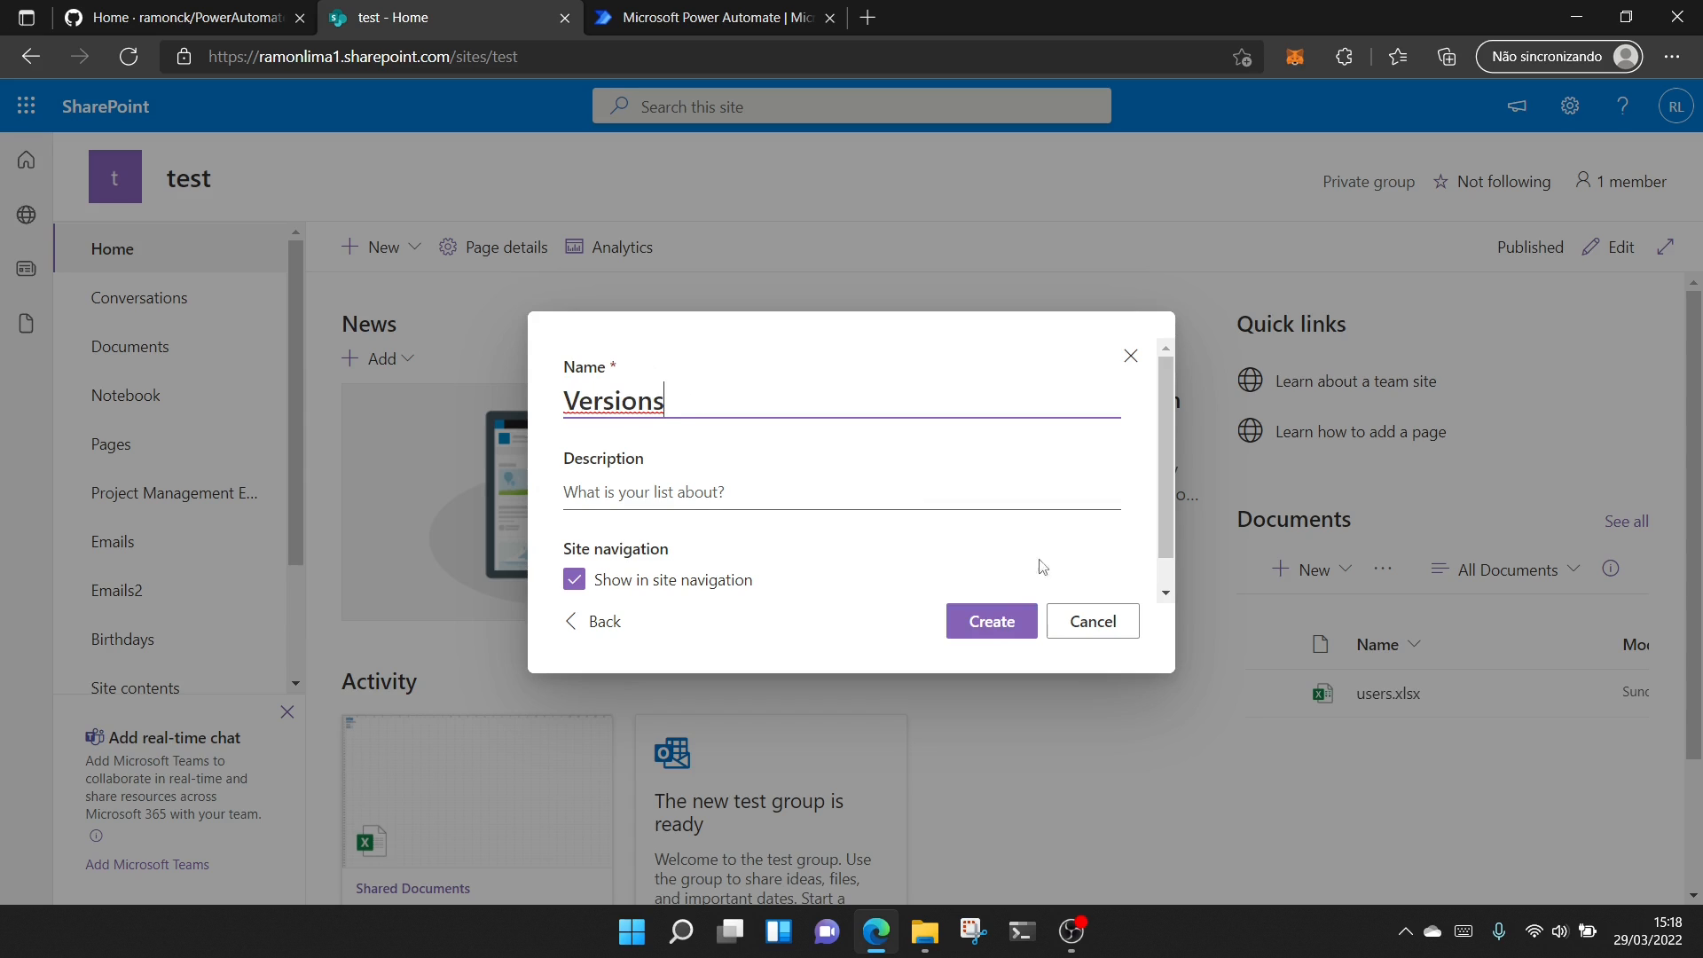
click(1006, 628)
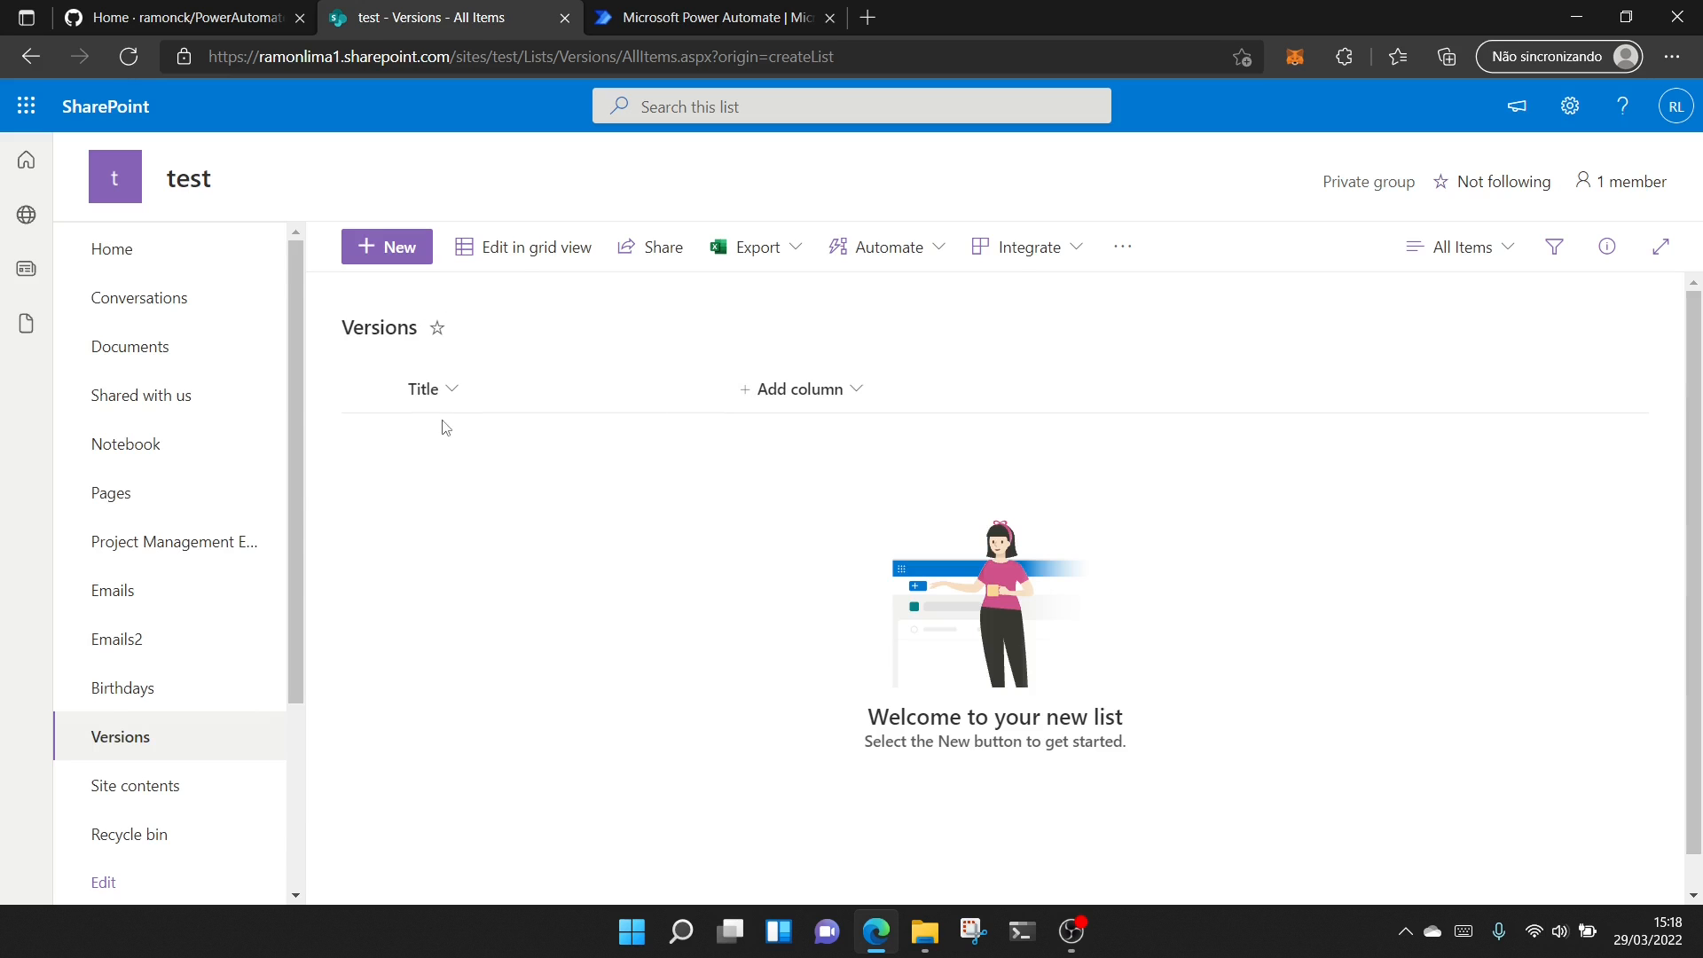
Add a Choice column named Status to the Versions list with the choices Happy Status, Very Happy and Ok
click(822, 401)
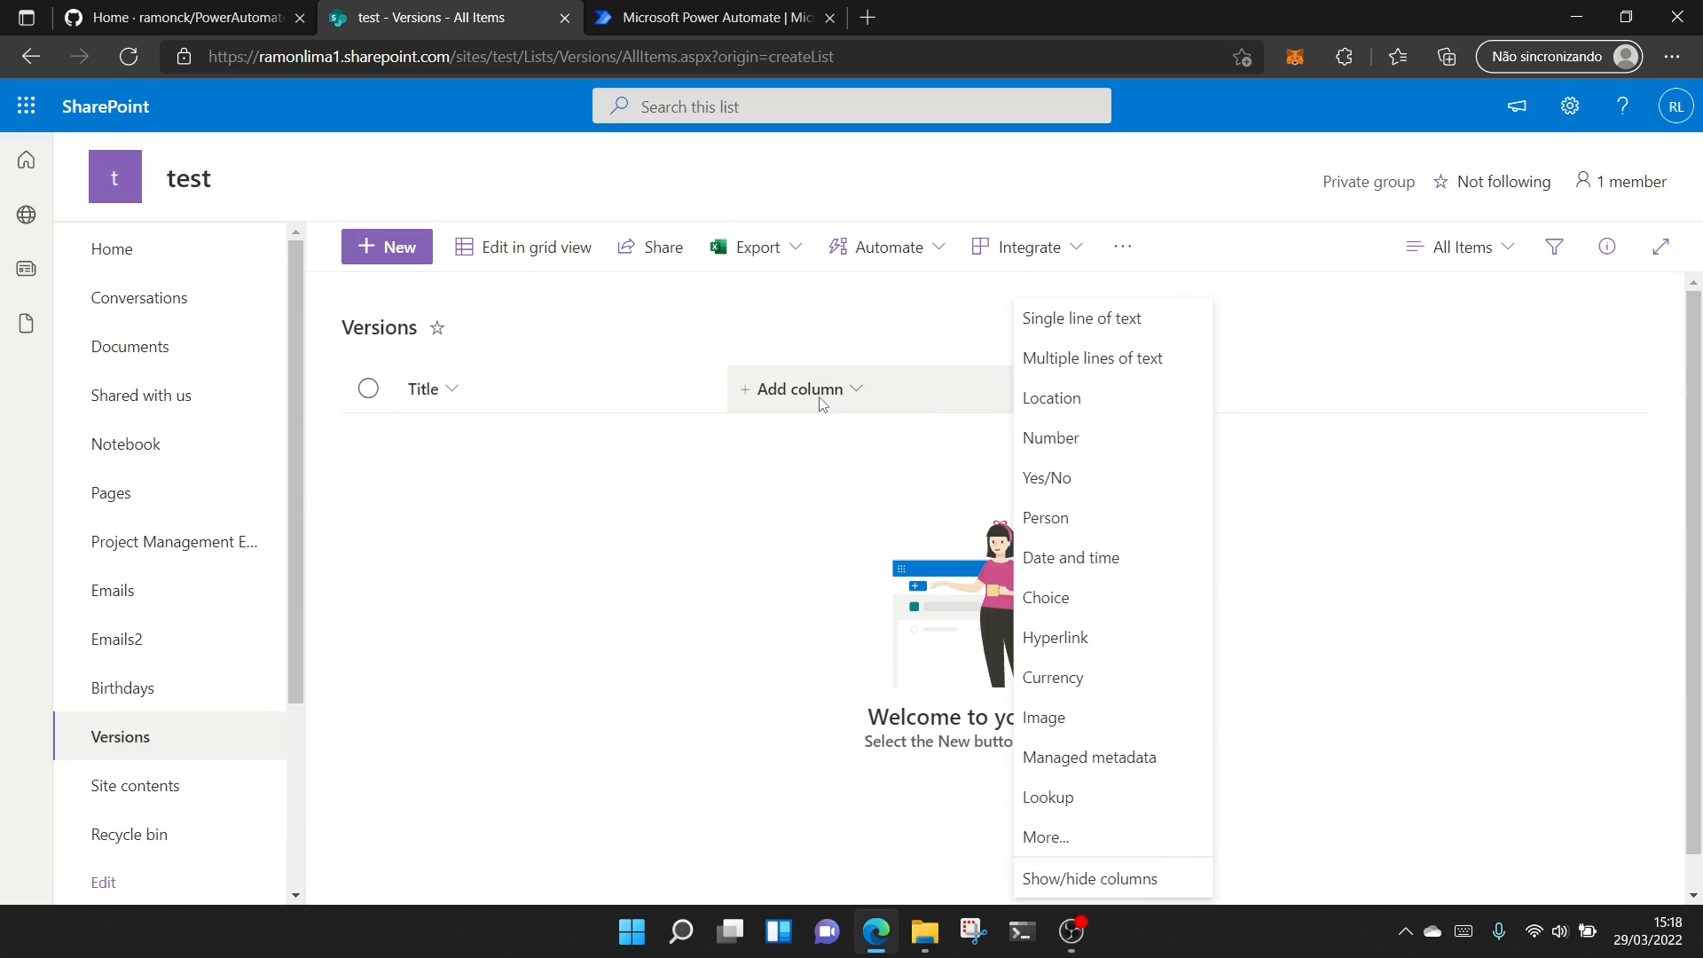
click(1072, 600)
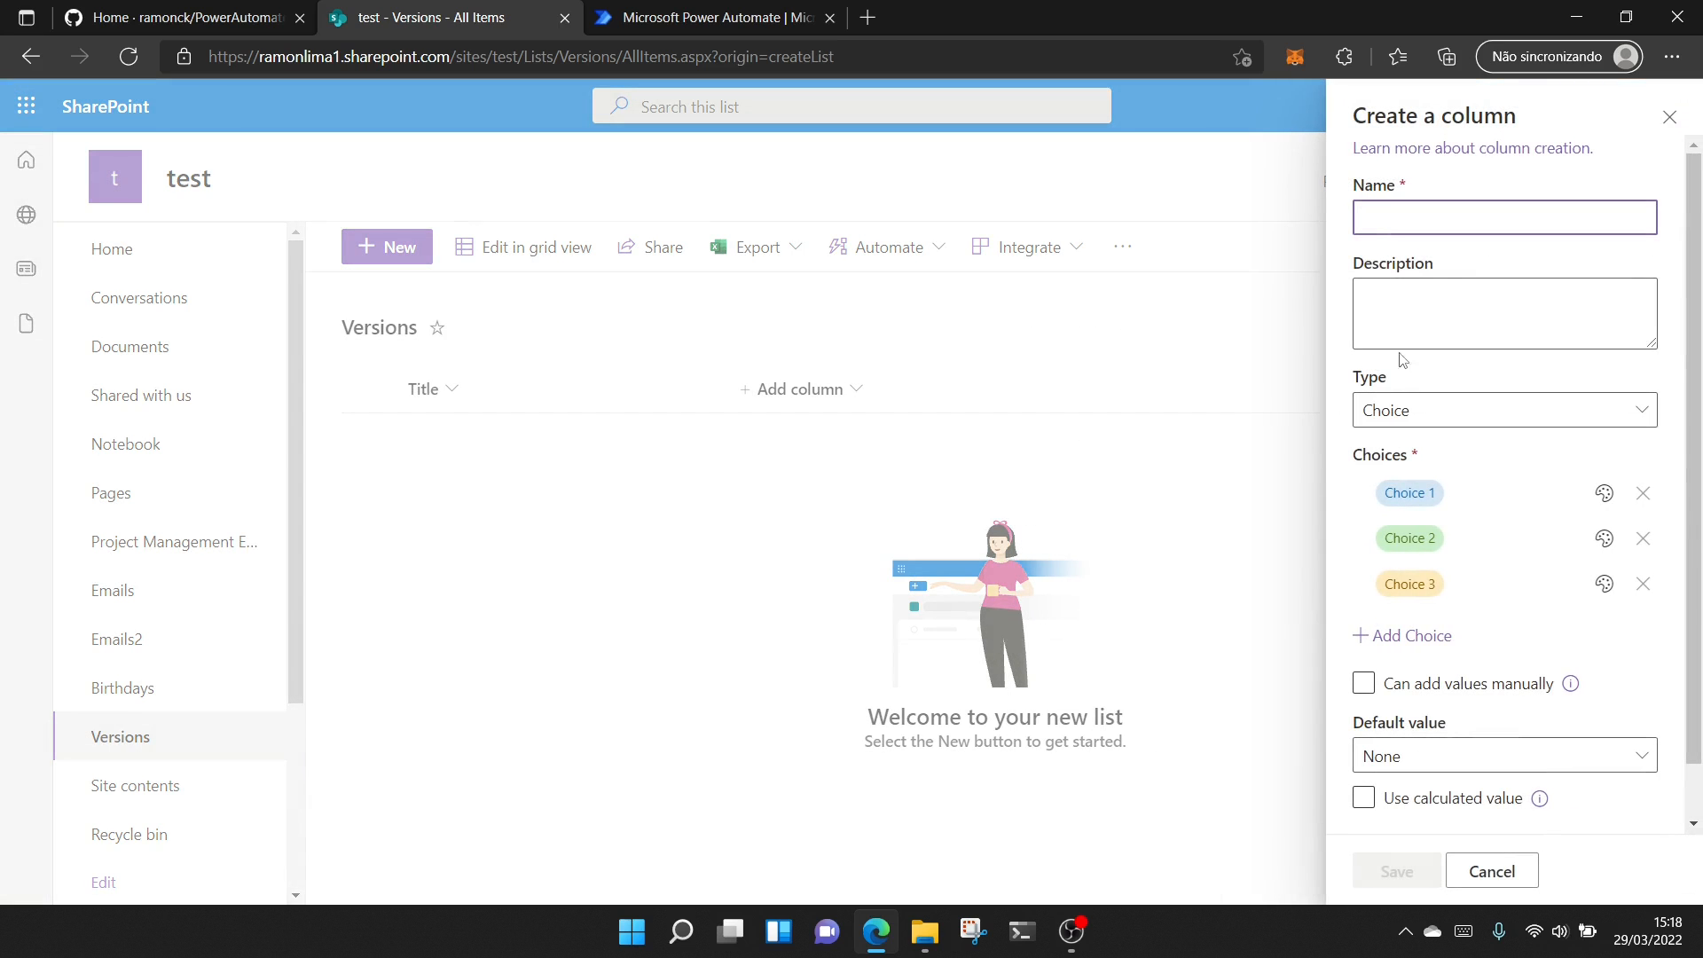
text(Status)
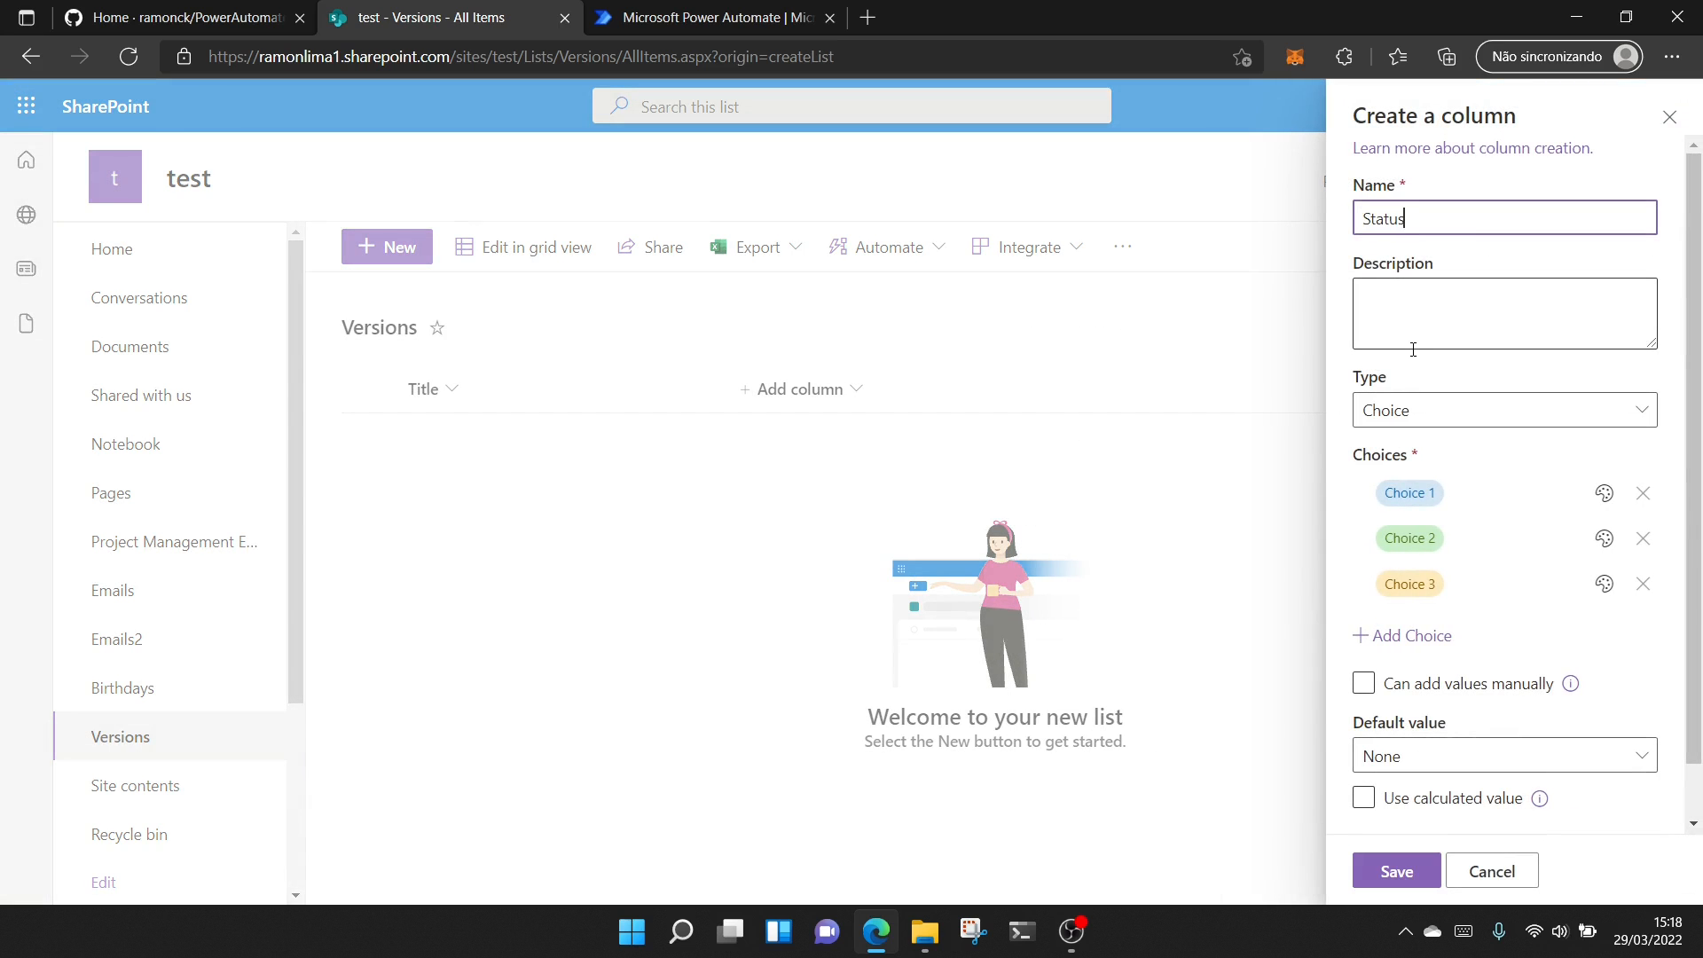
click(1451, 488)
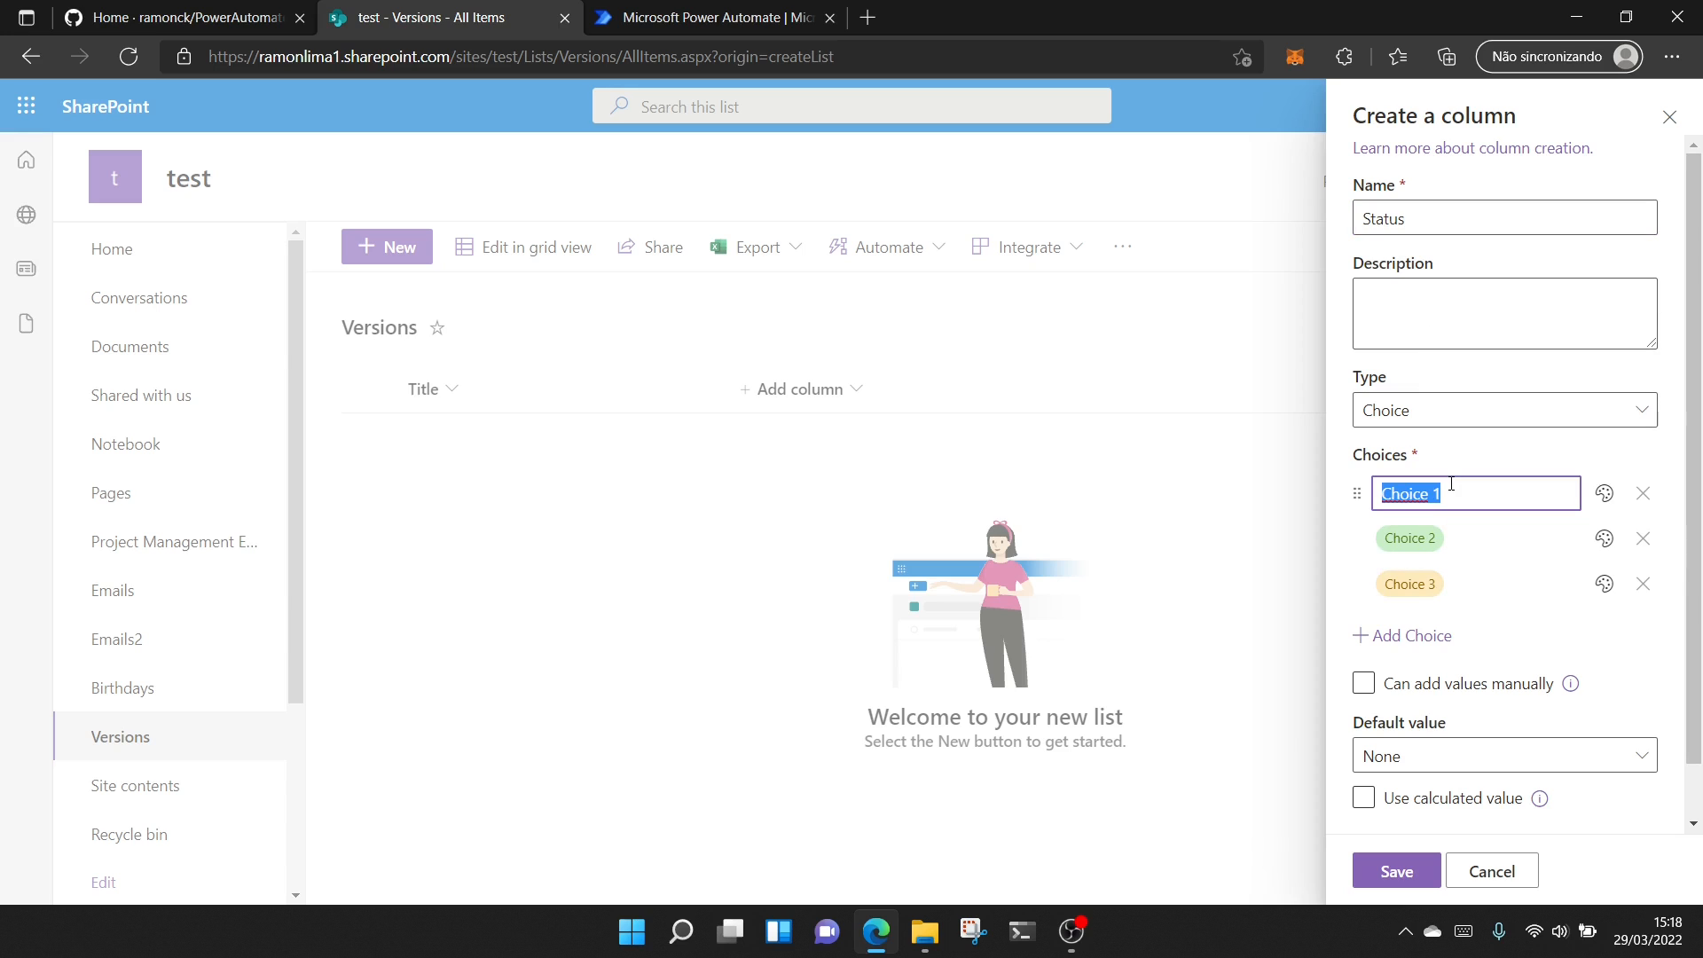
text(Happy Status)
click(1467, 538)
text(V)
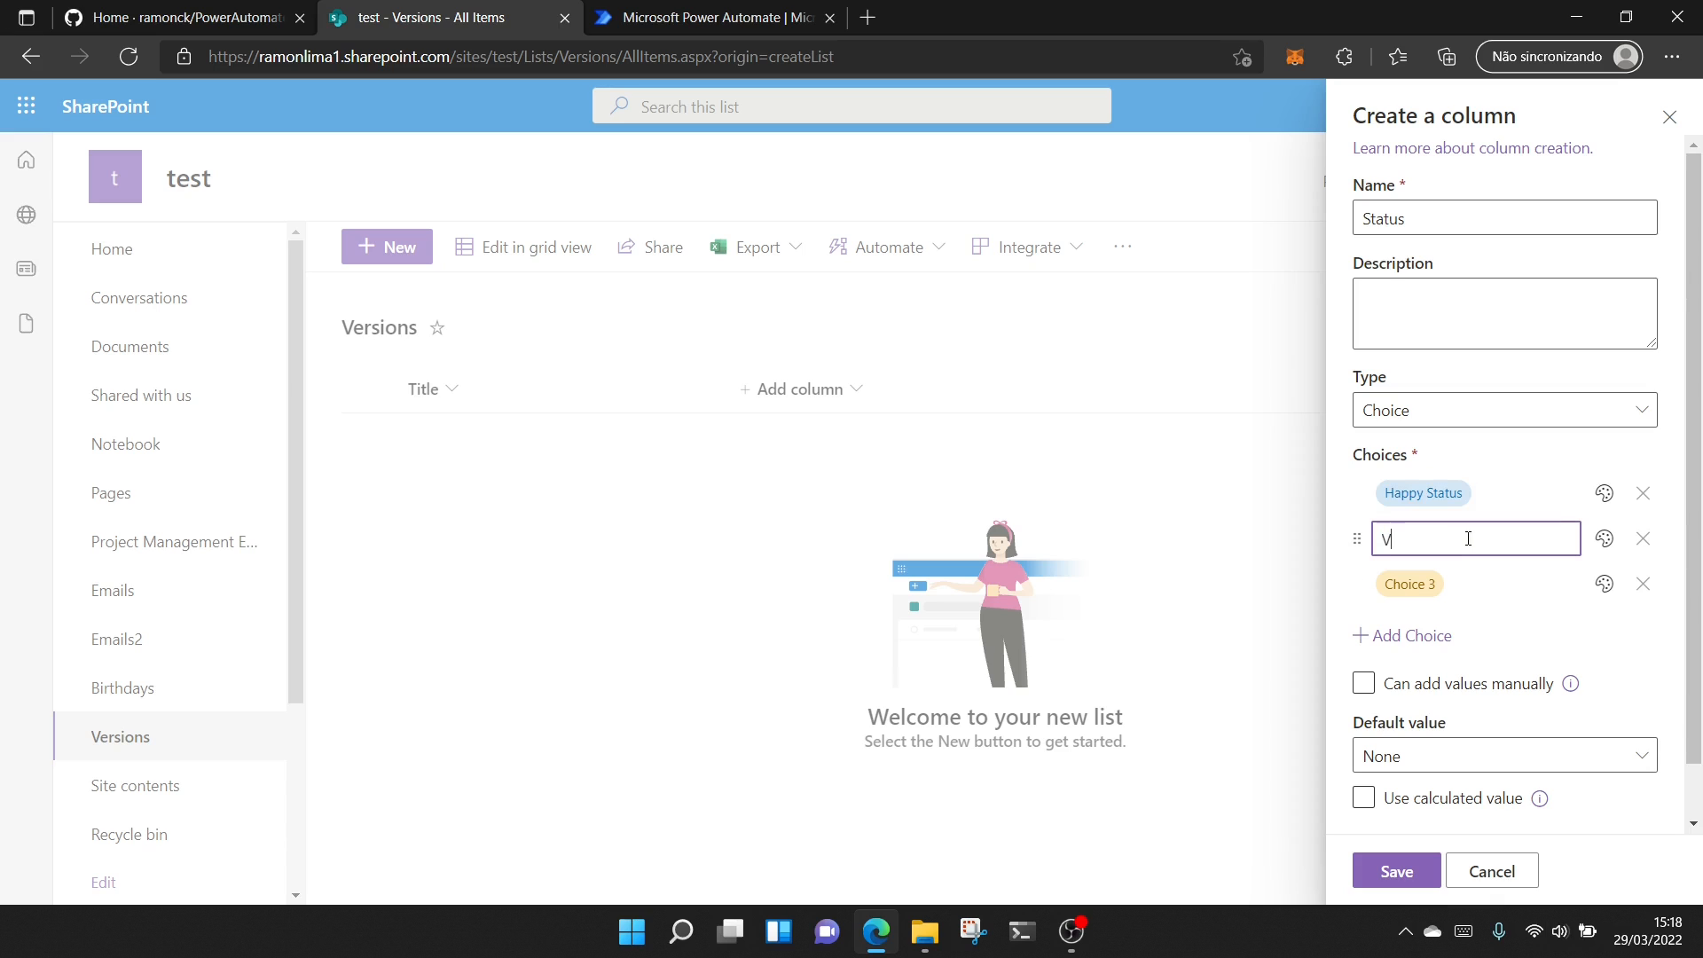
text(ery Happy)
click(1511, 593)
text(O)
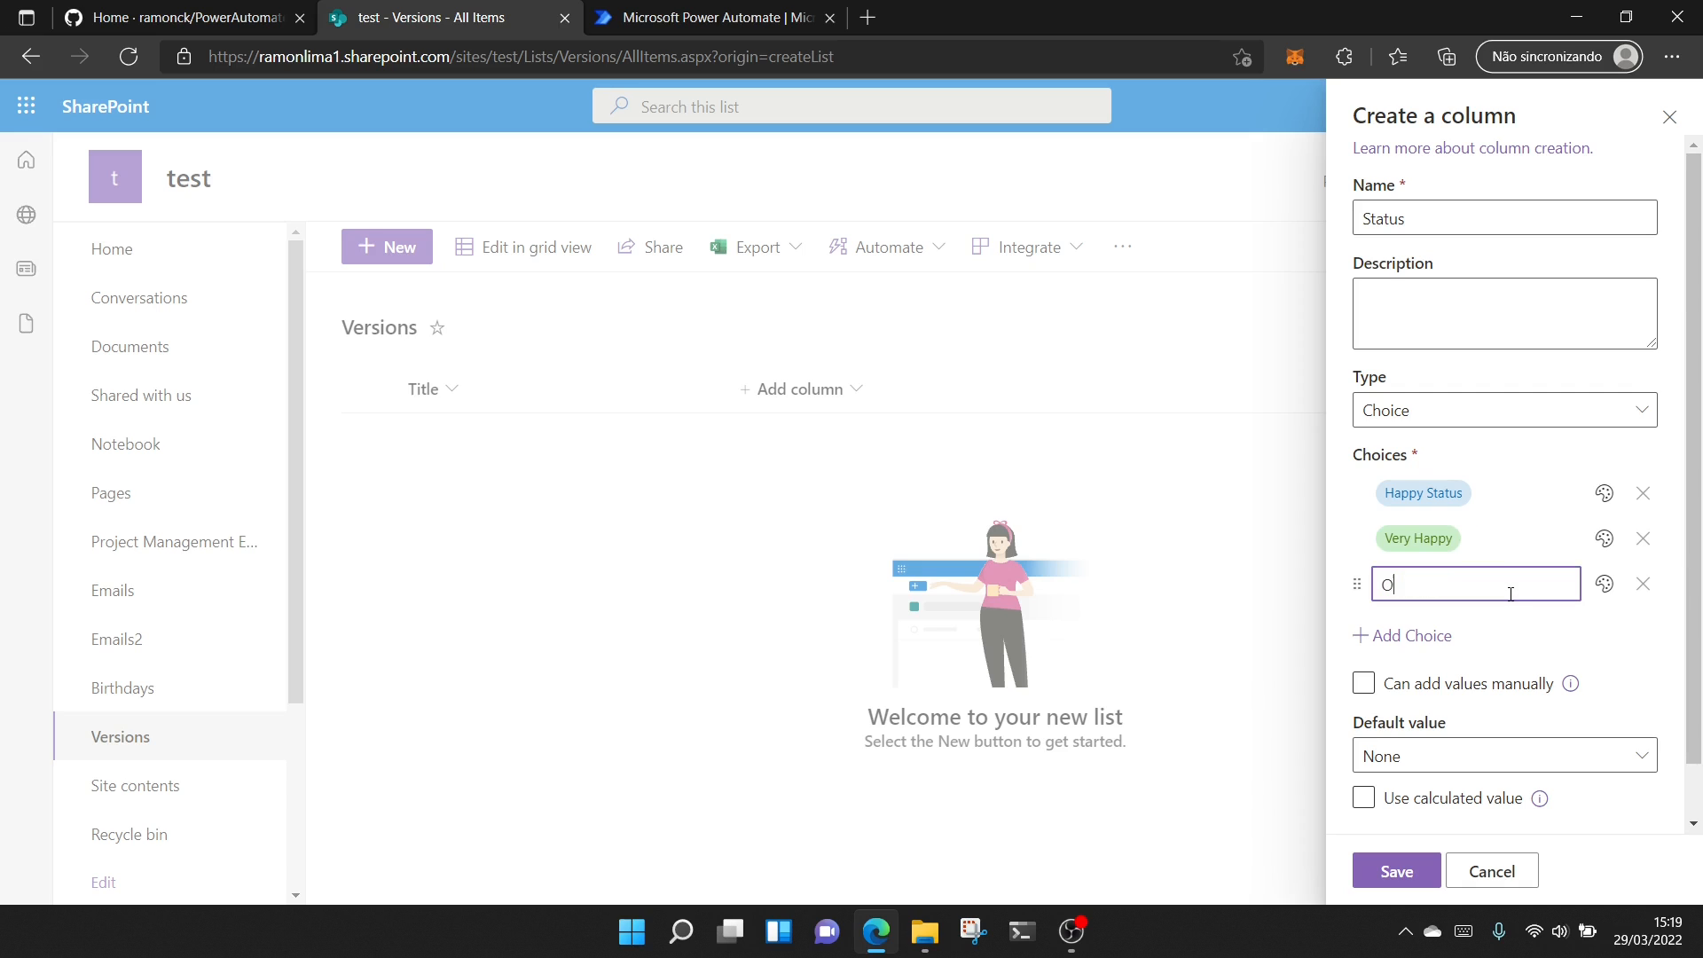
text(k)
click(1636, 646)
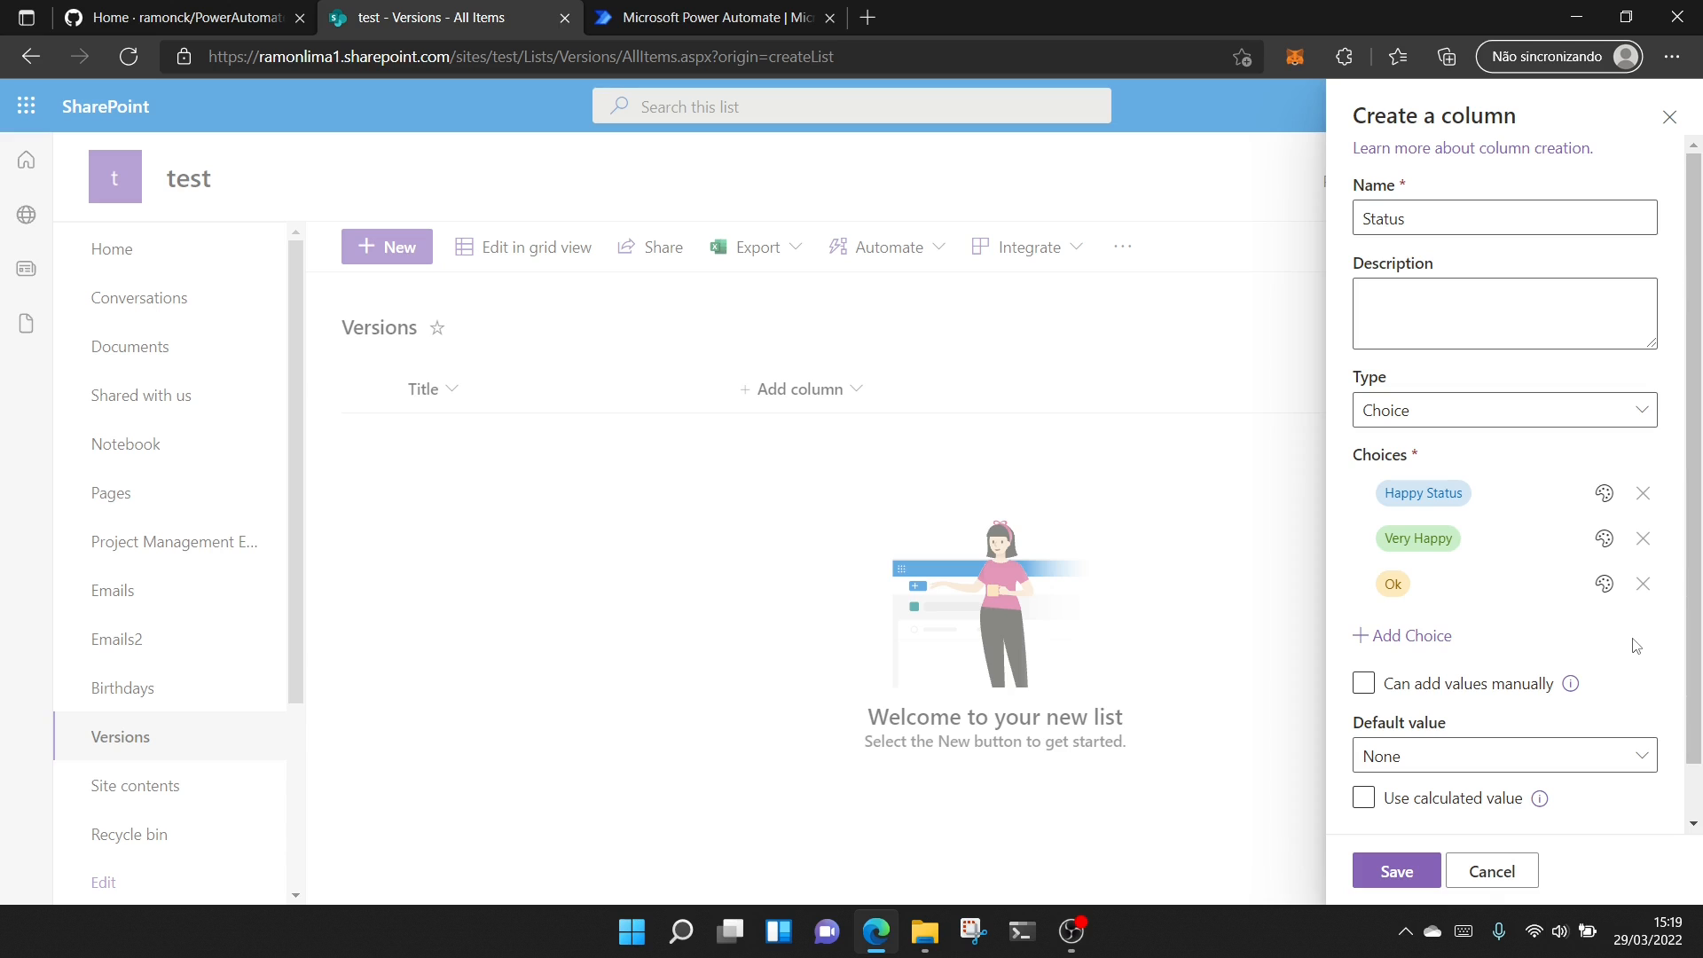
click(1396, 873)
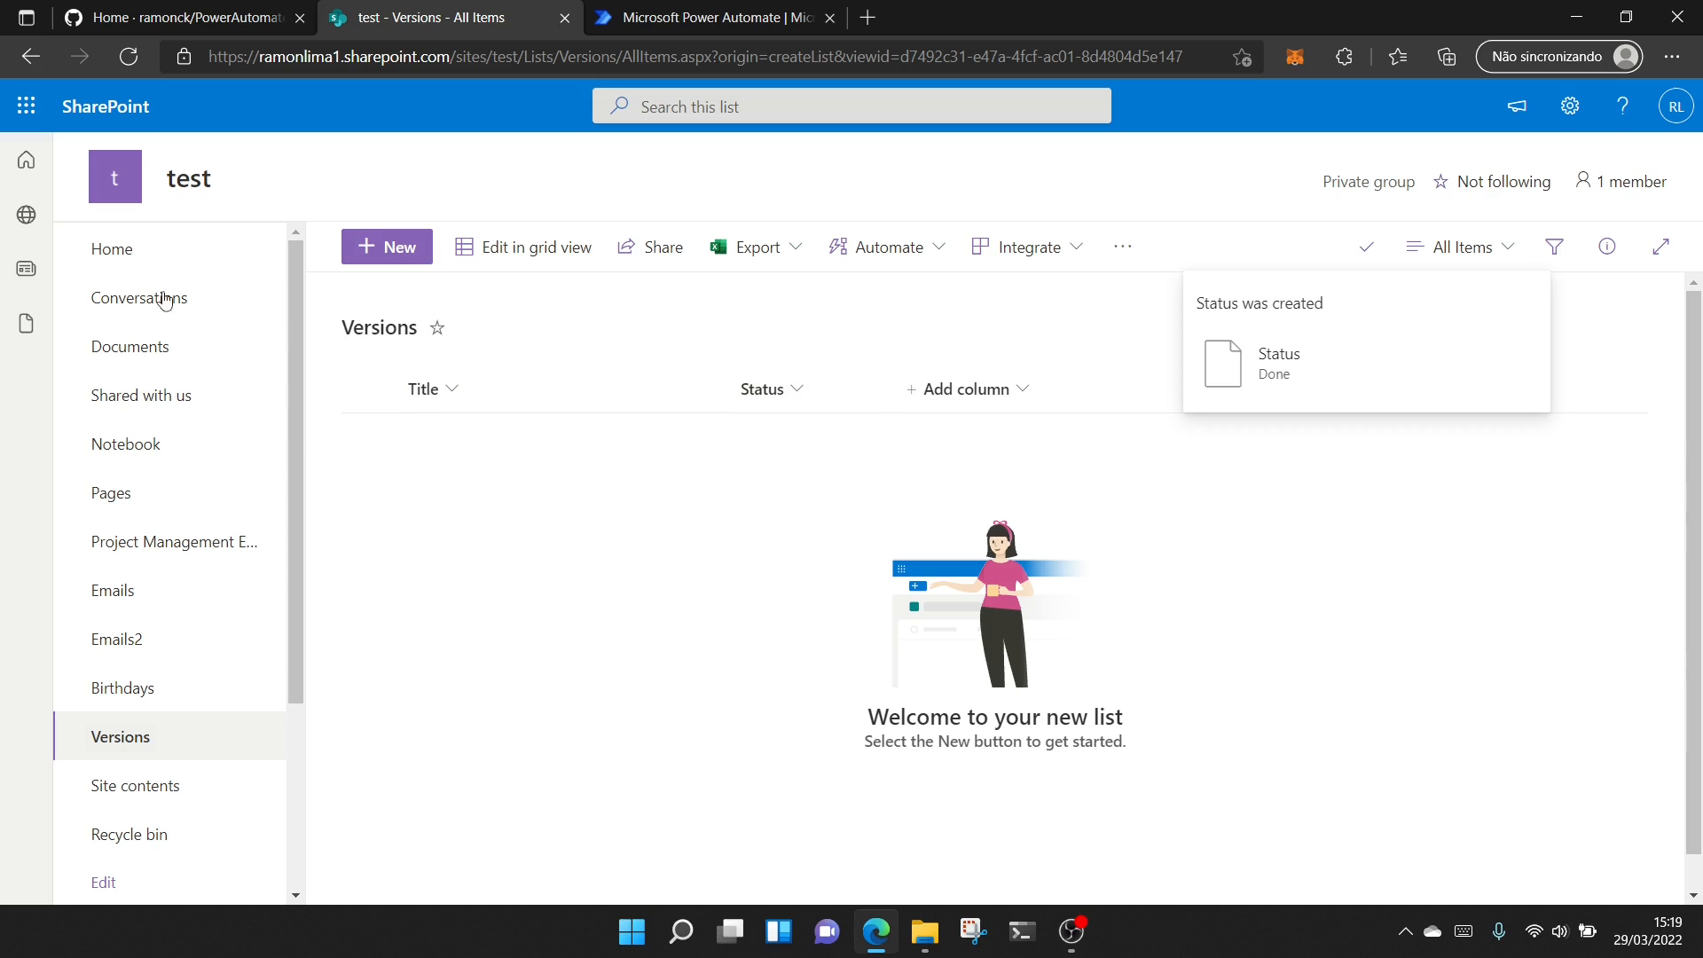
Add an item to the Versions list with a person's first name as title and Happy Status as status
click(398, 252)
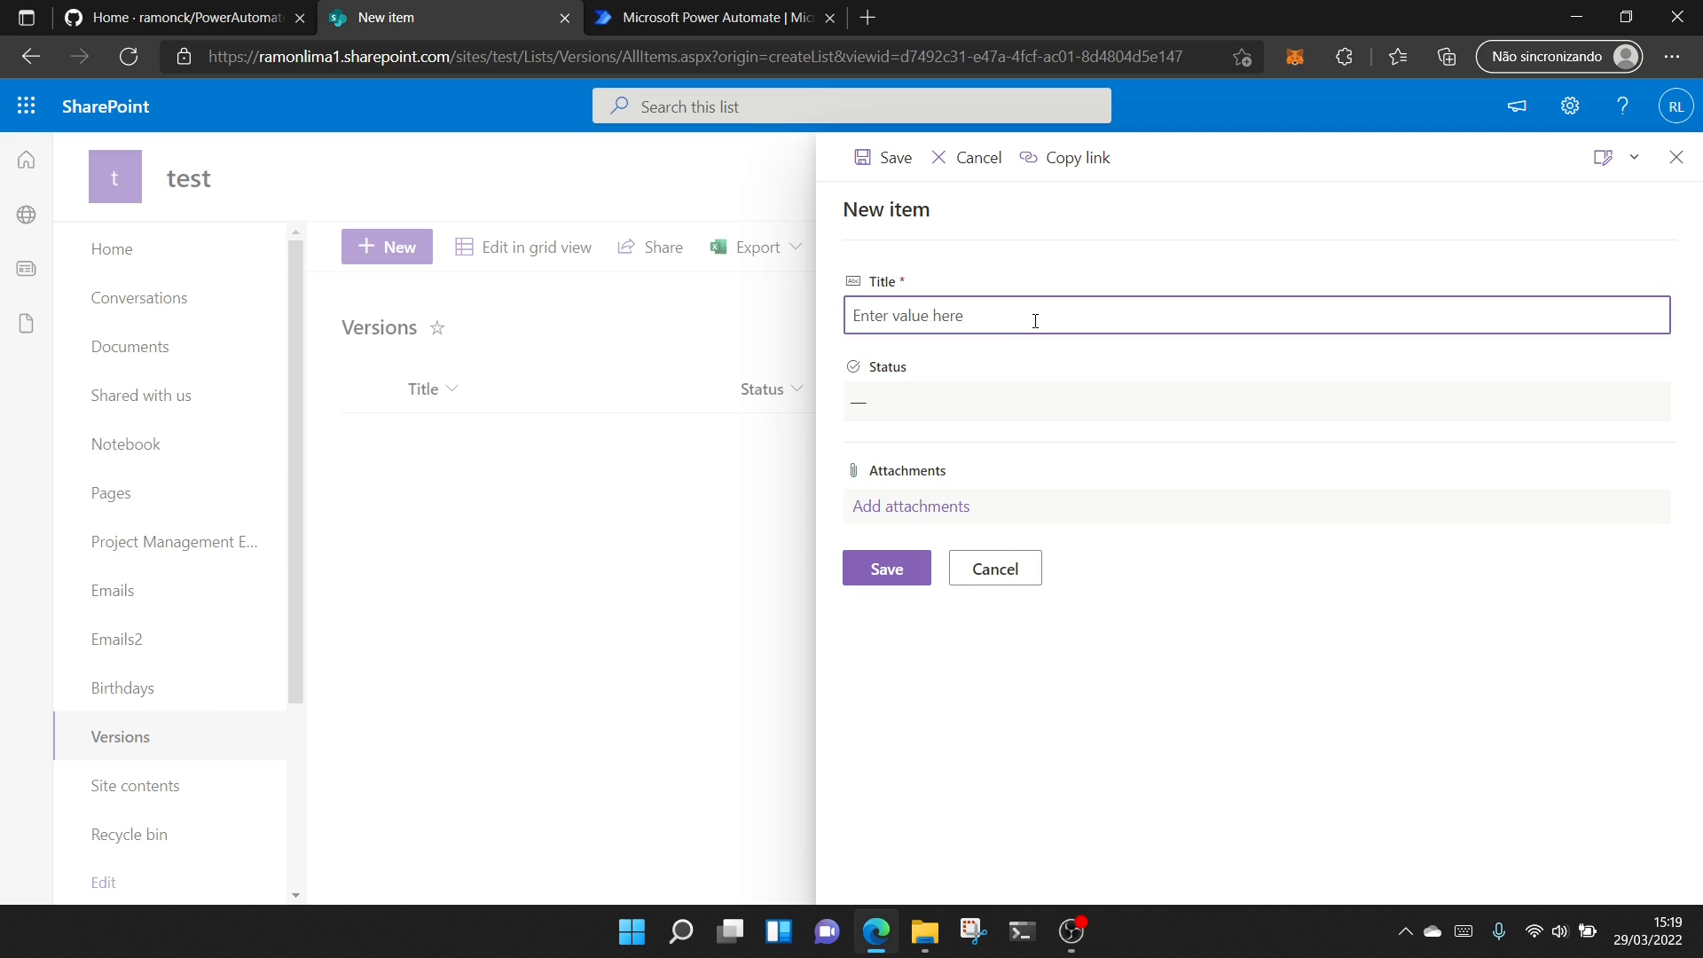
text(Ramon)
key(Tab)
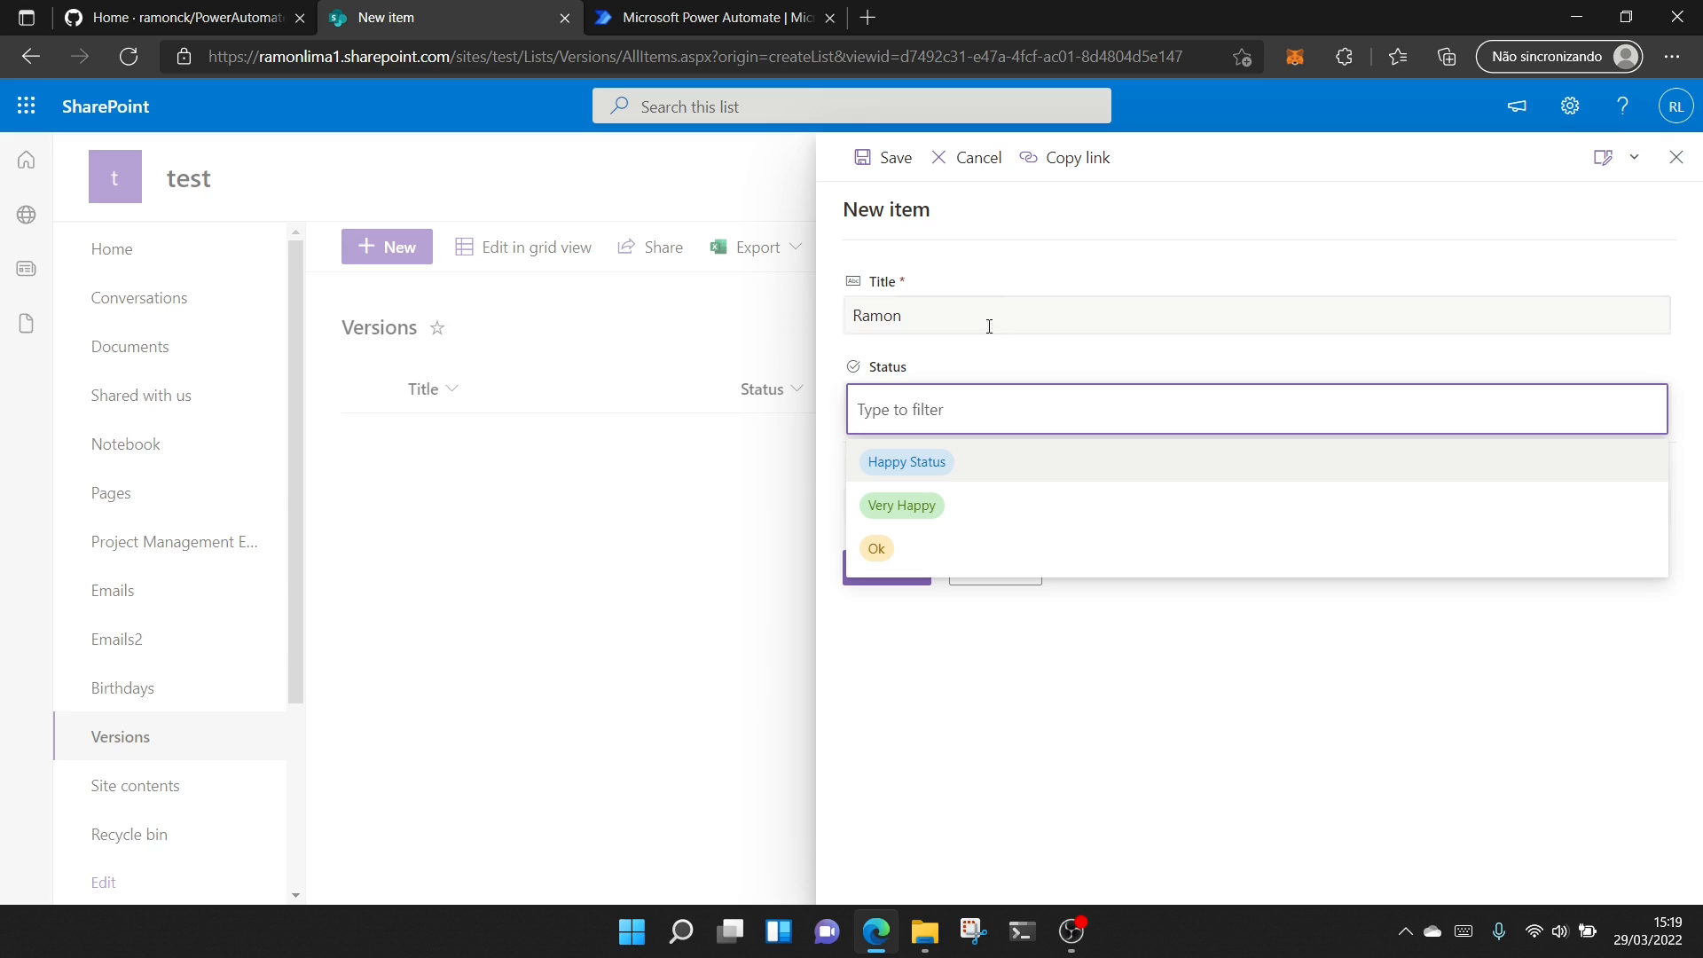
click(994, 466)
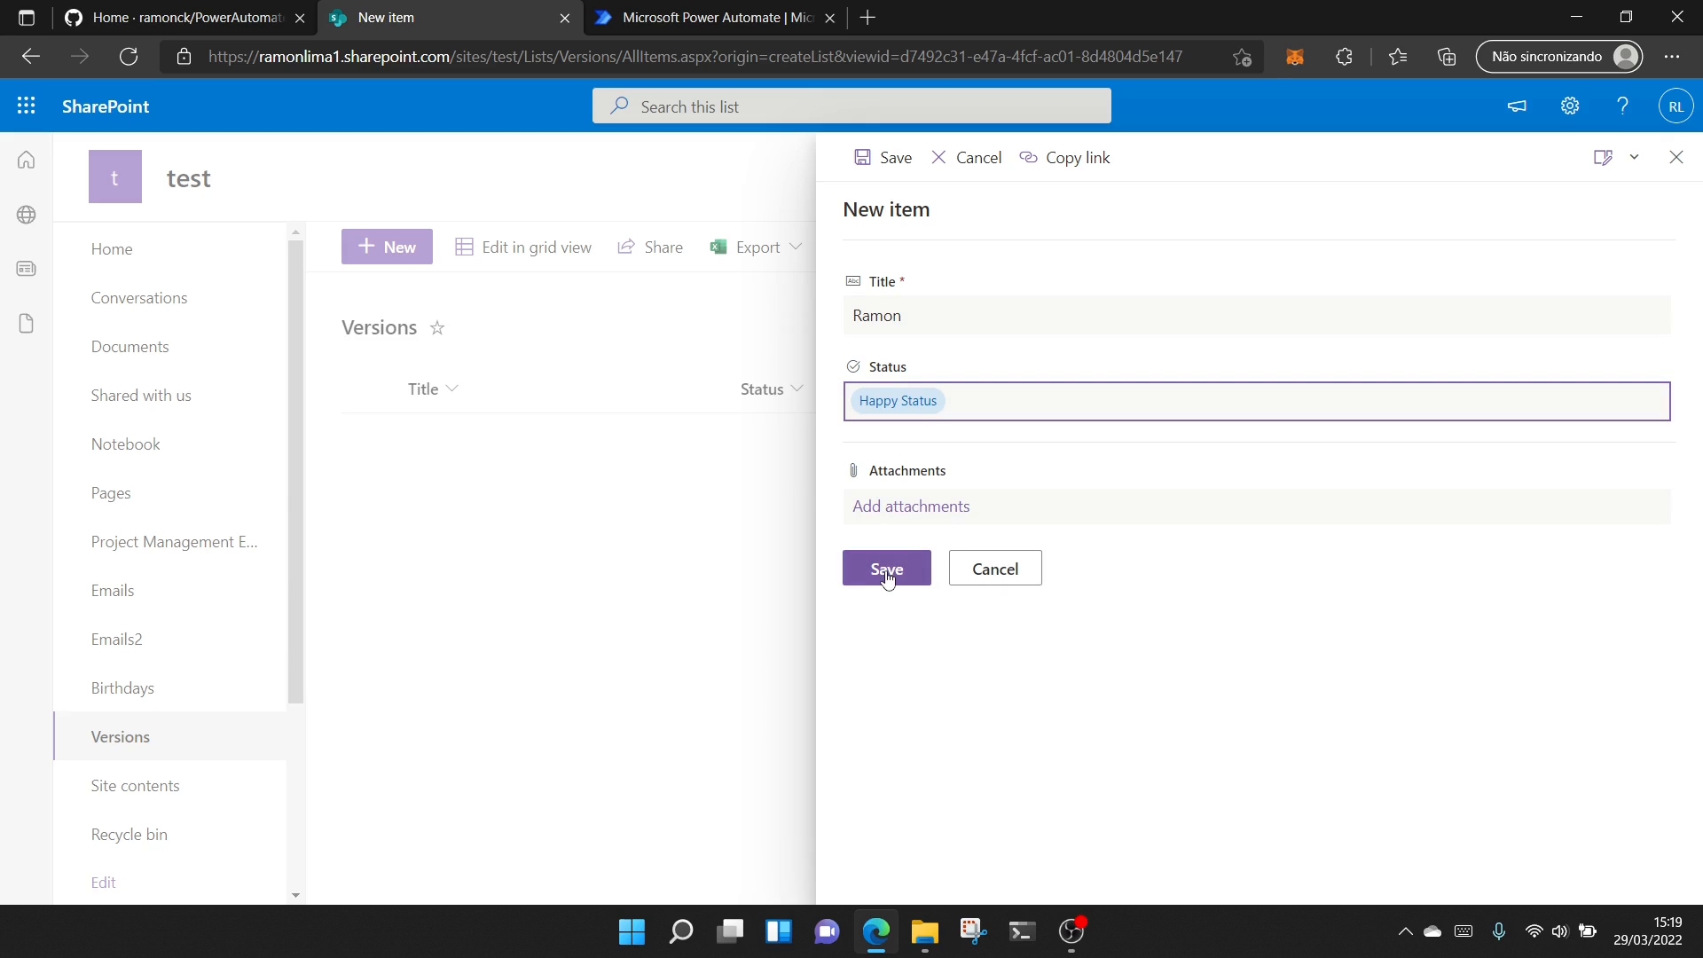
click(887, 572)
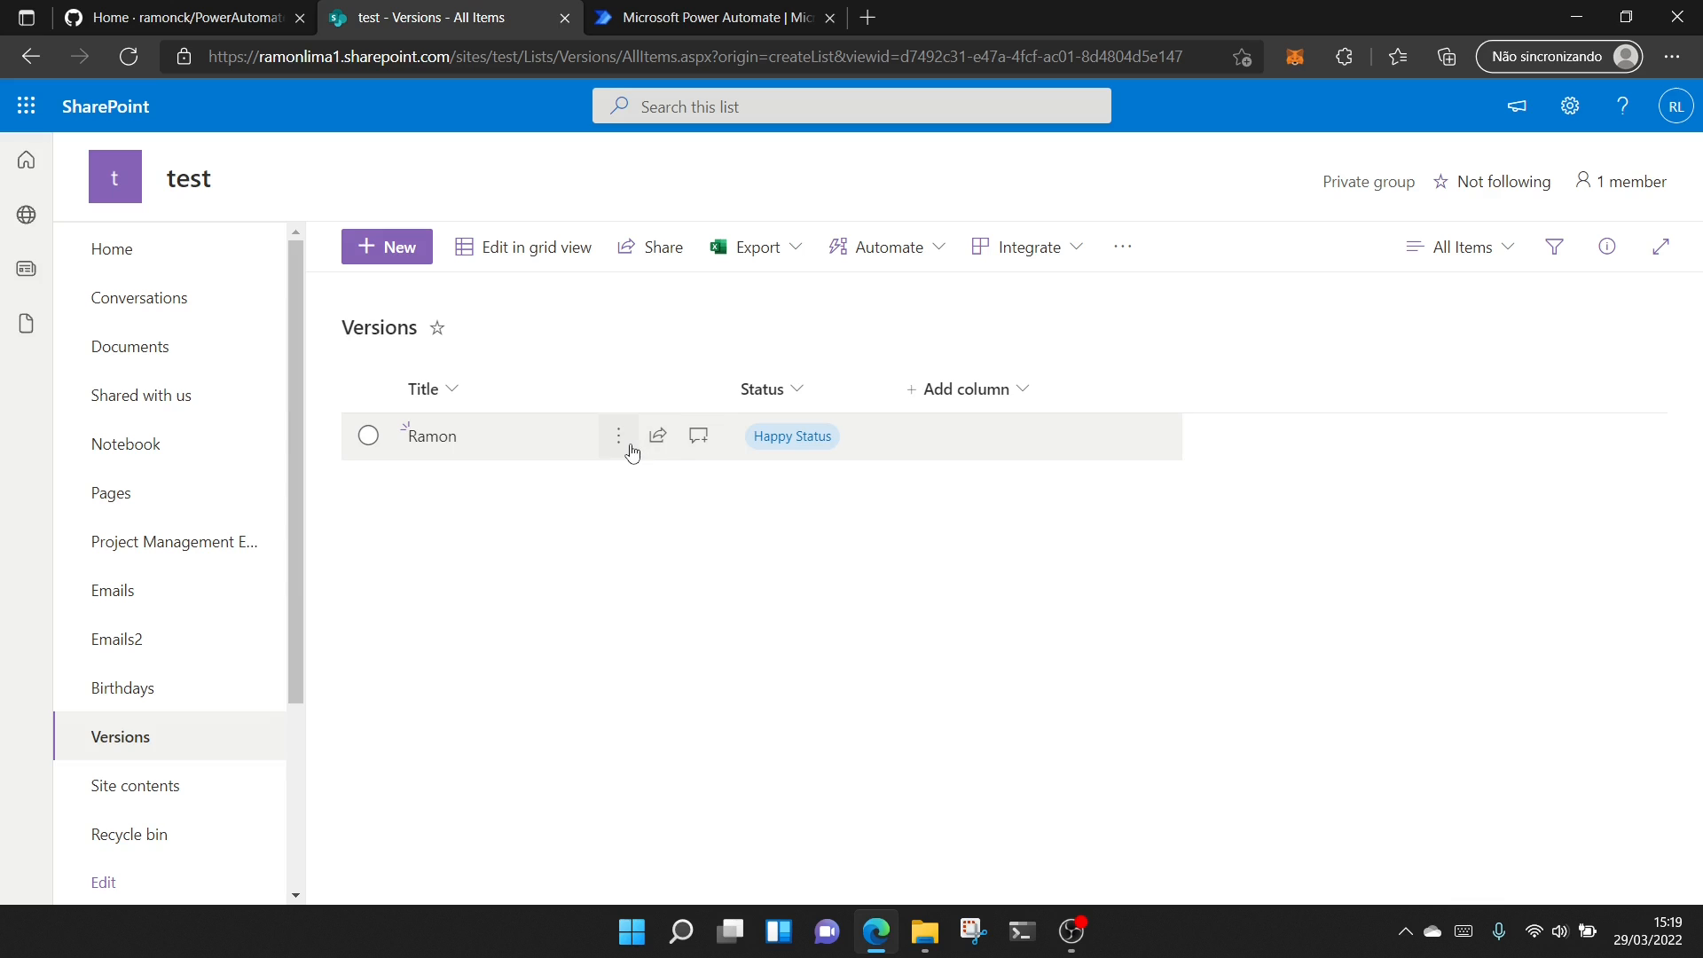
Edit the list item, set its Status to Very Happy and save it
click(623, 444)
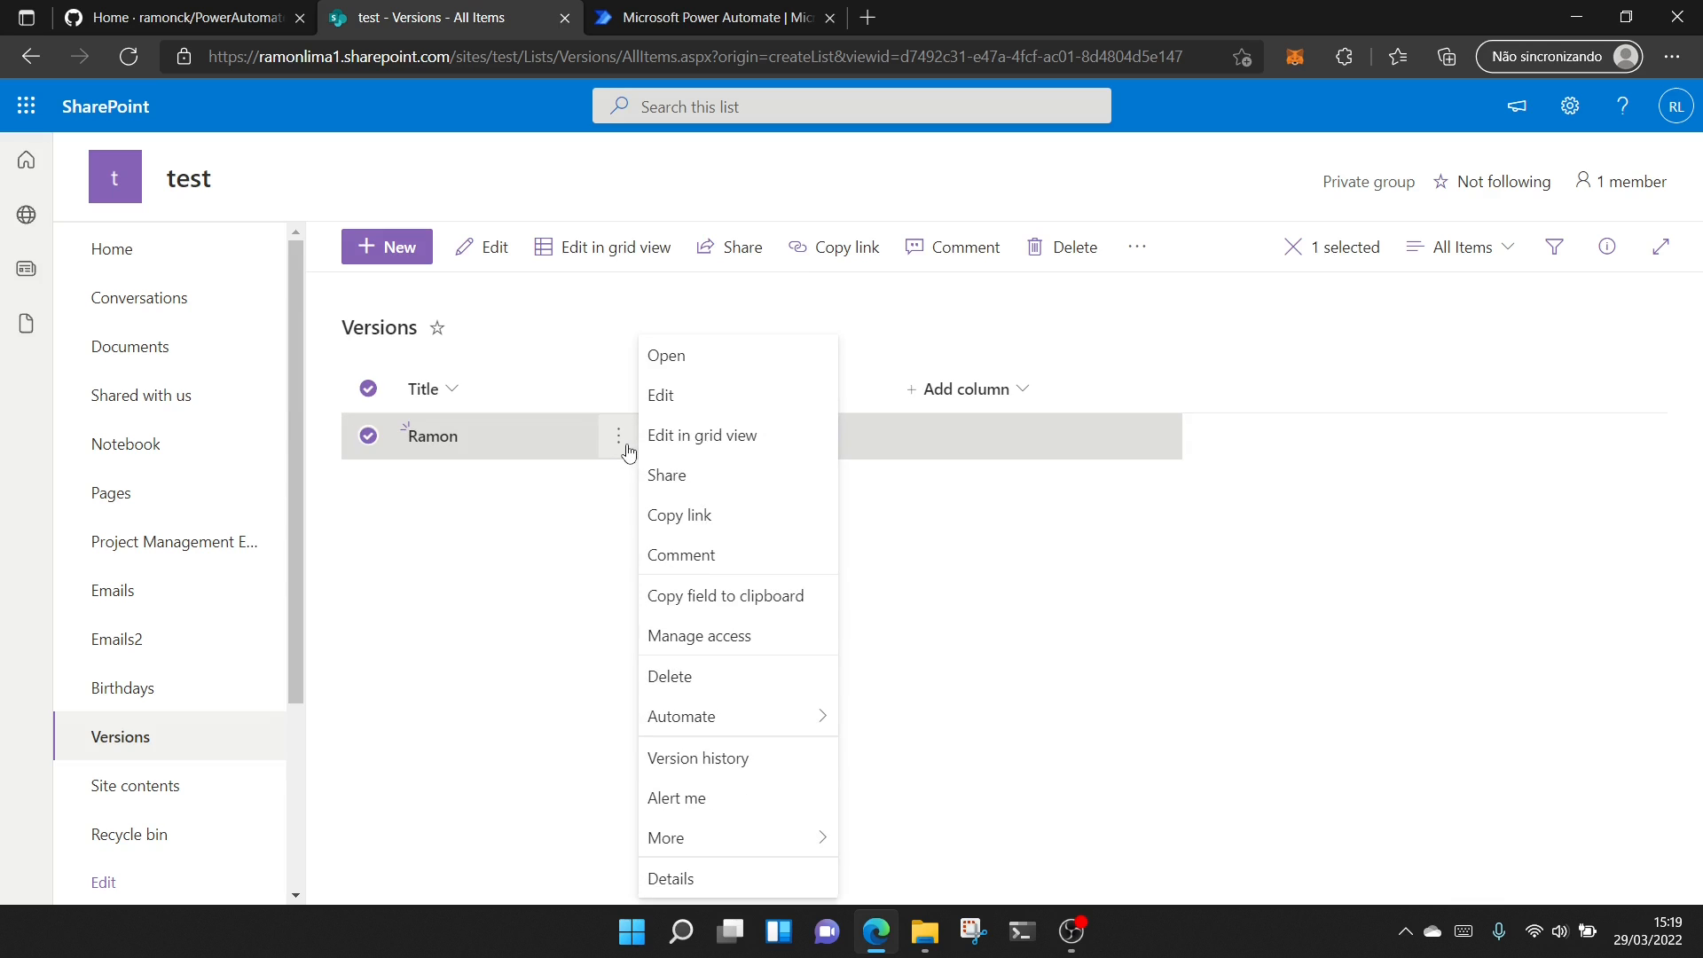
click(689, 401)
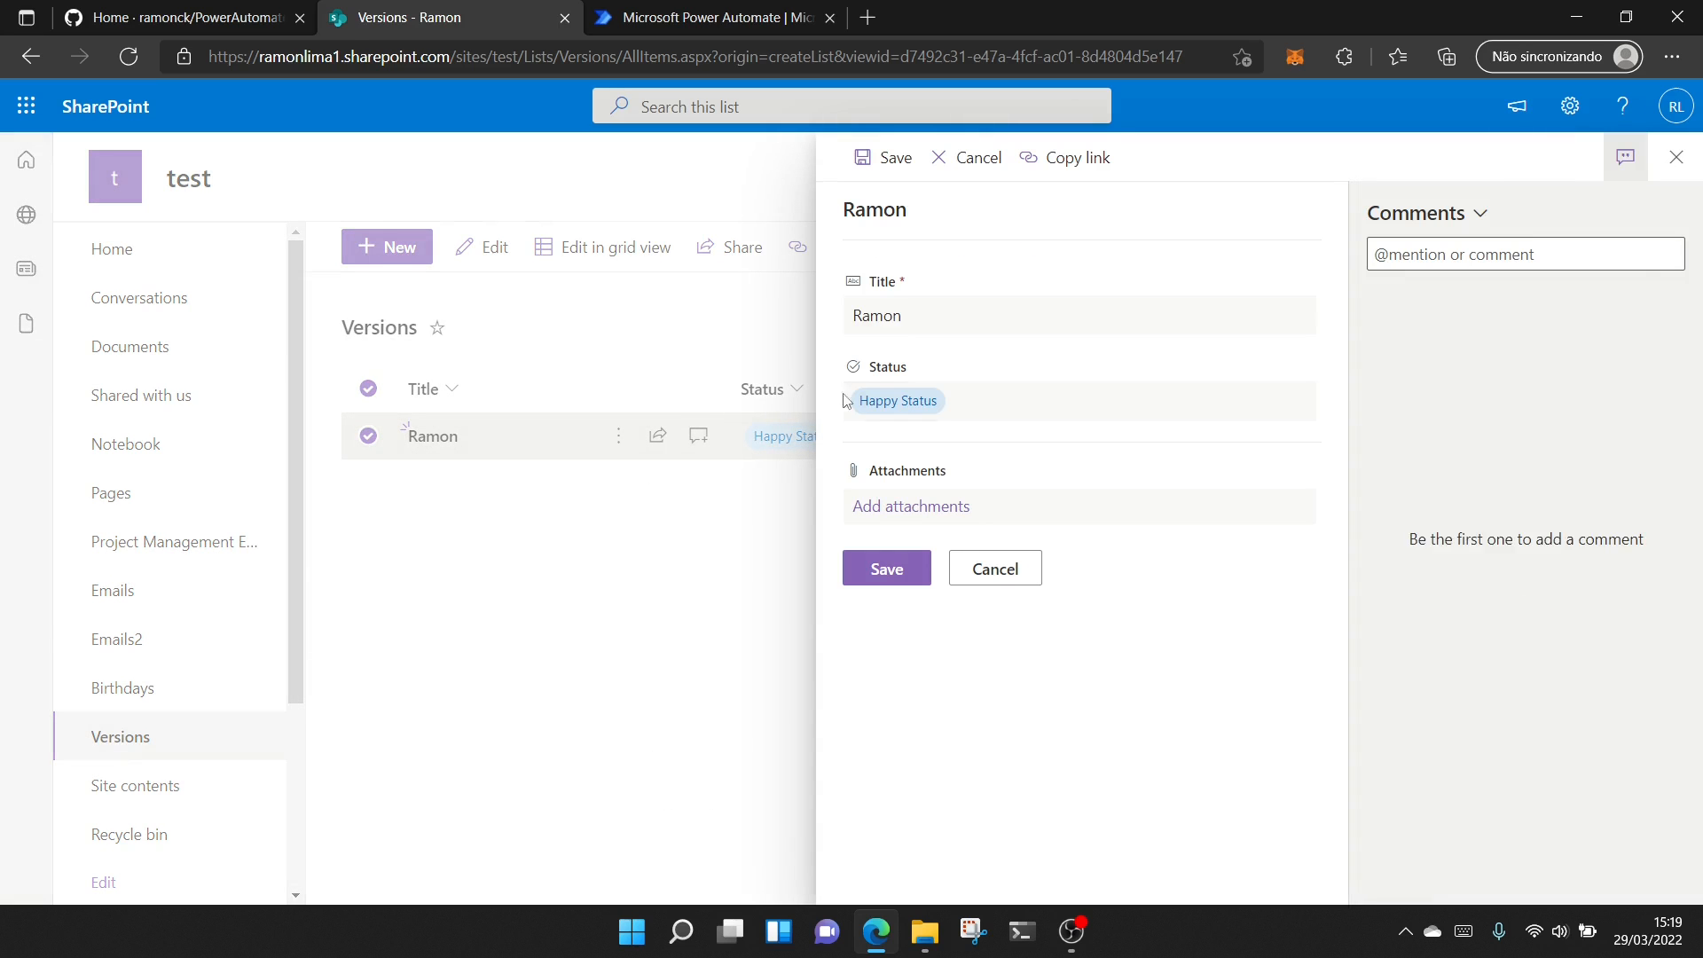
click(1120, 405)
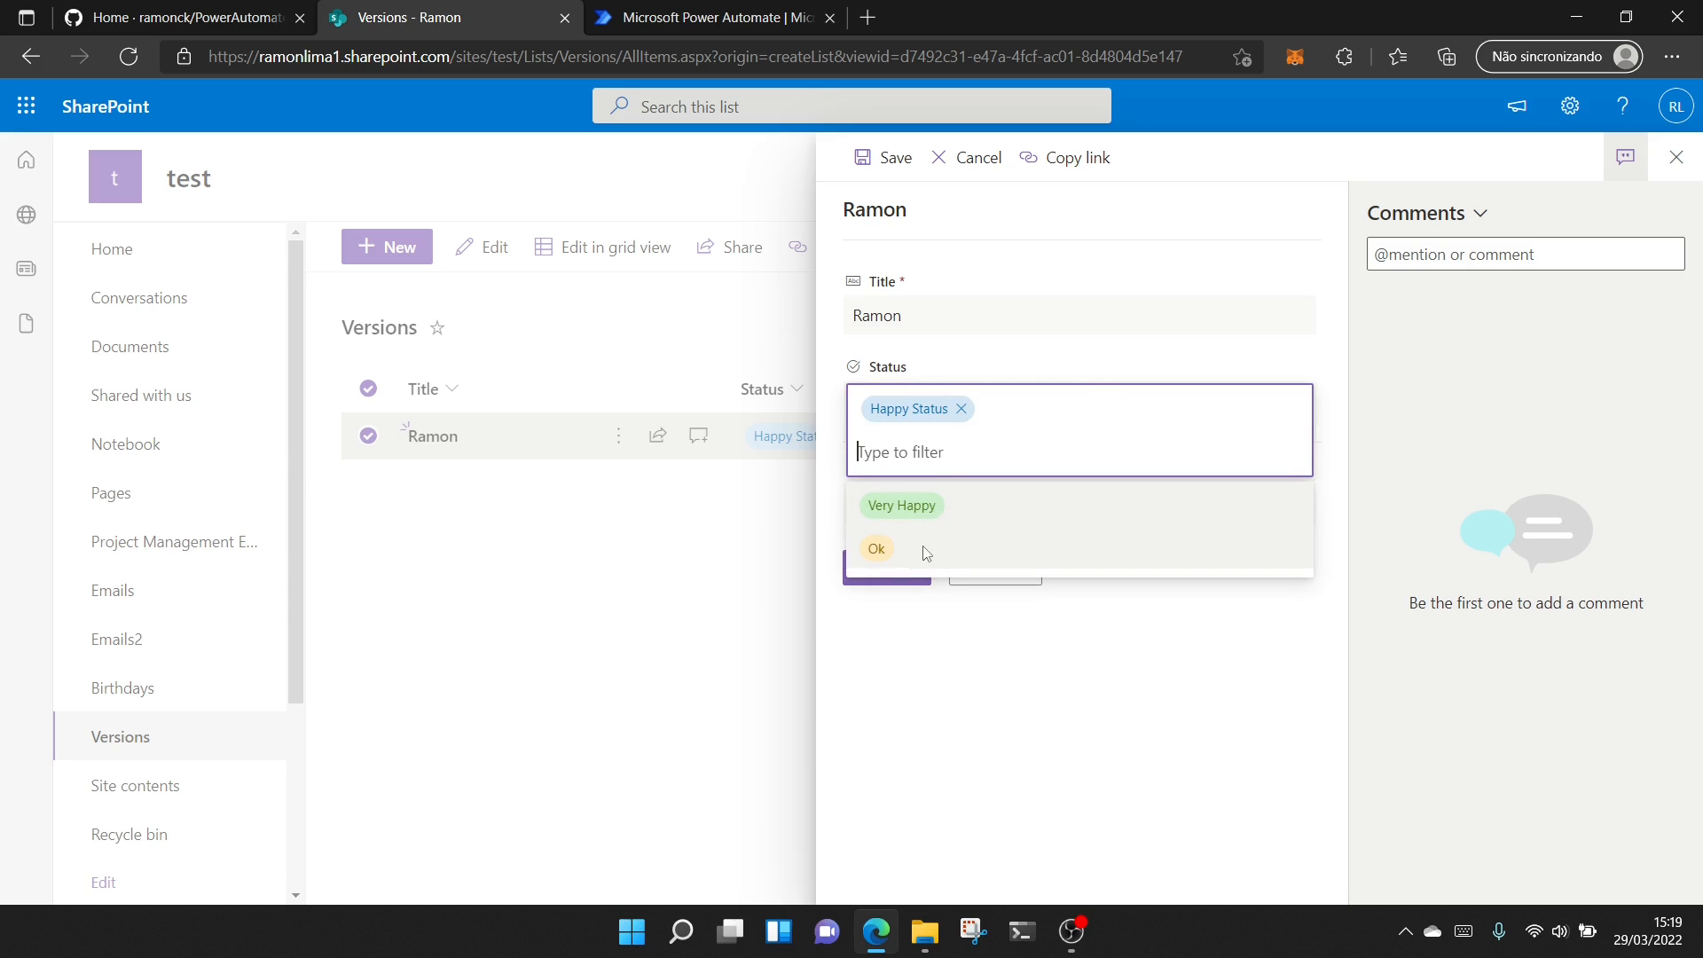
click(936, 510)
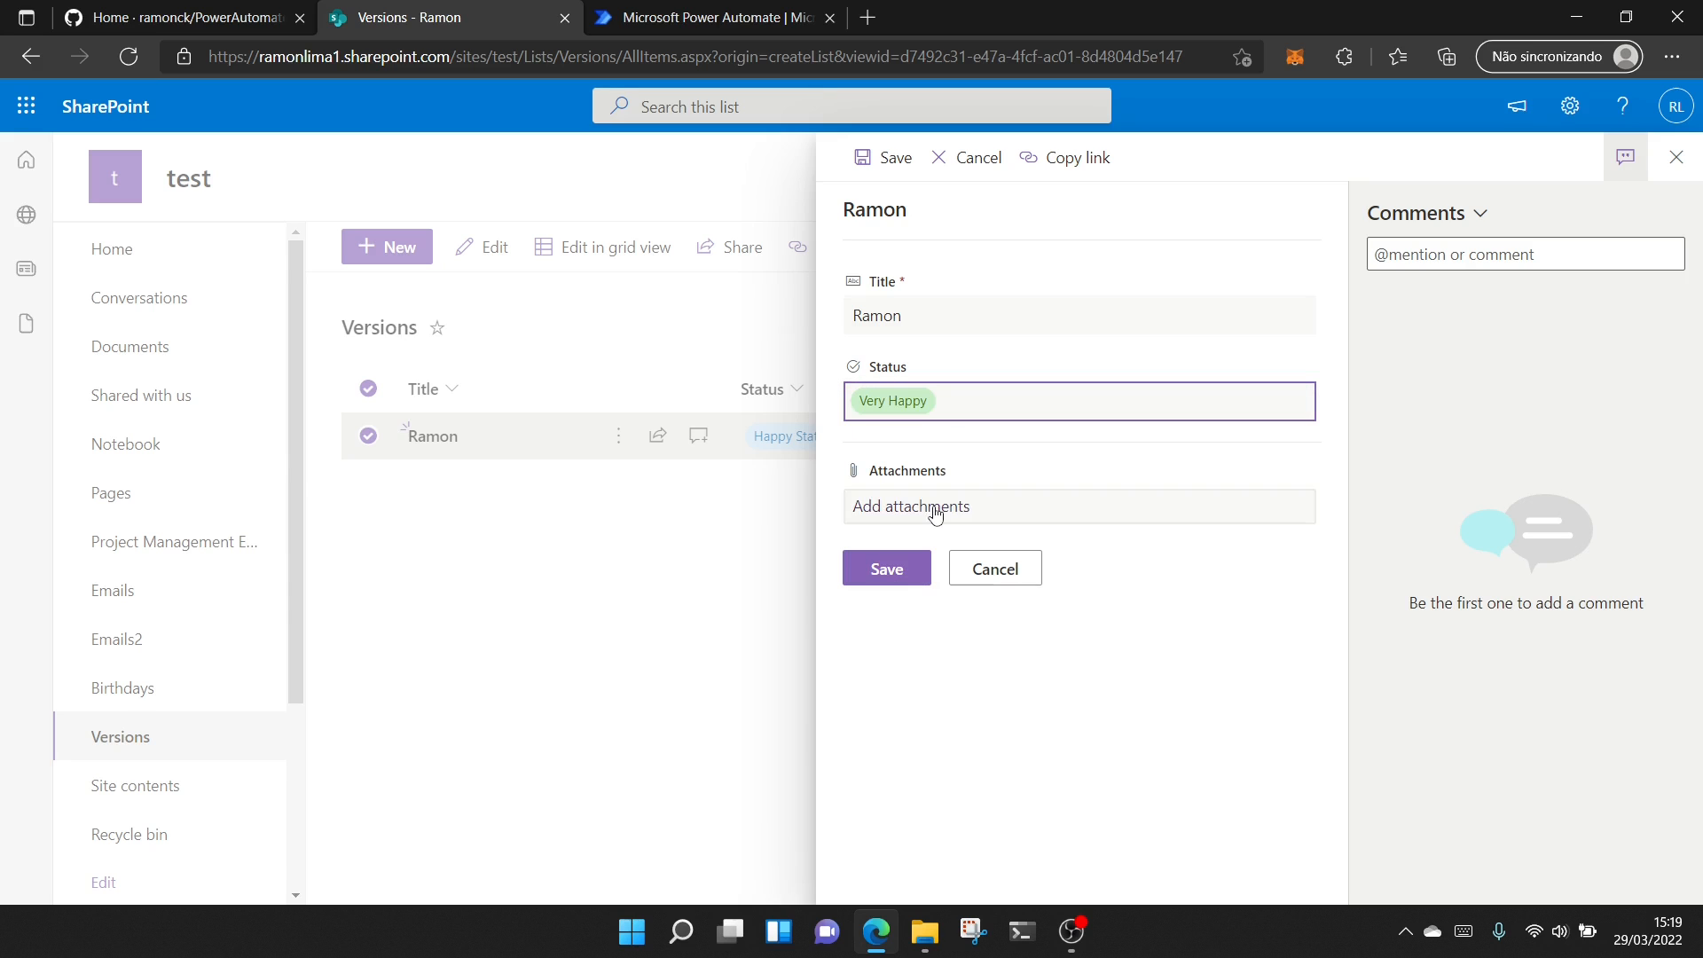
click(906, 569)
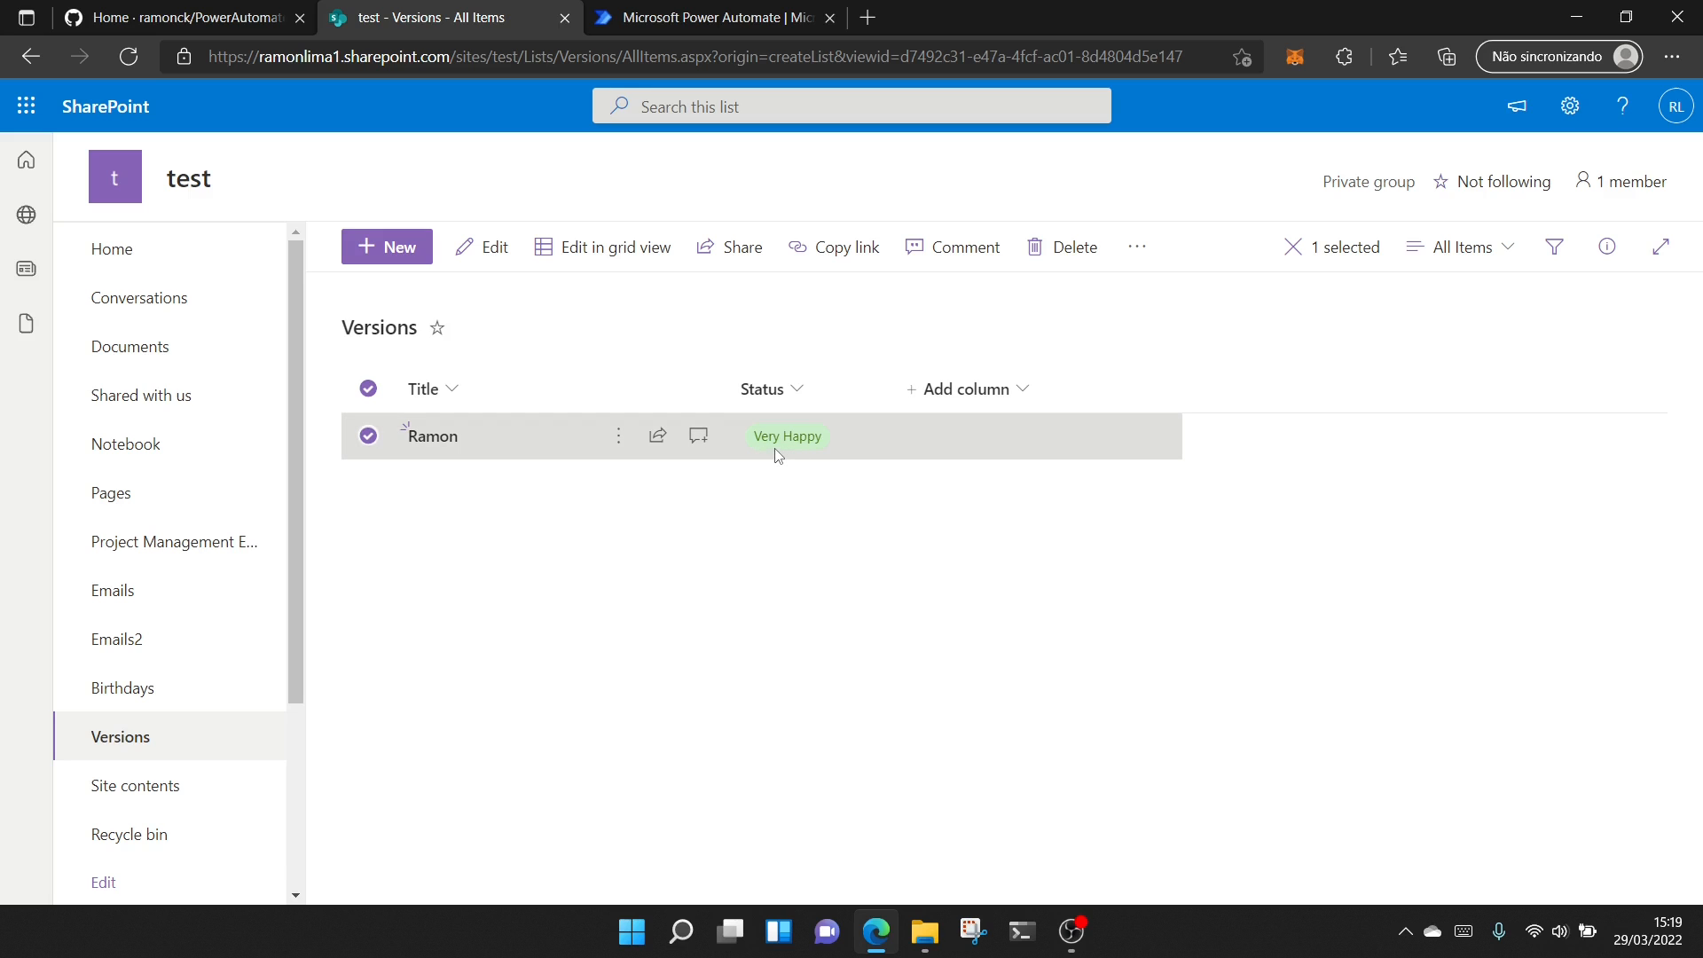
Review the version history of the list item and close it
click(620, 436)
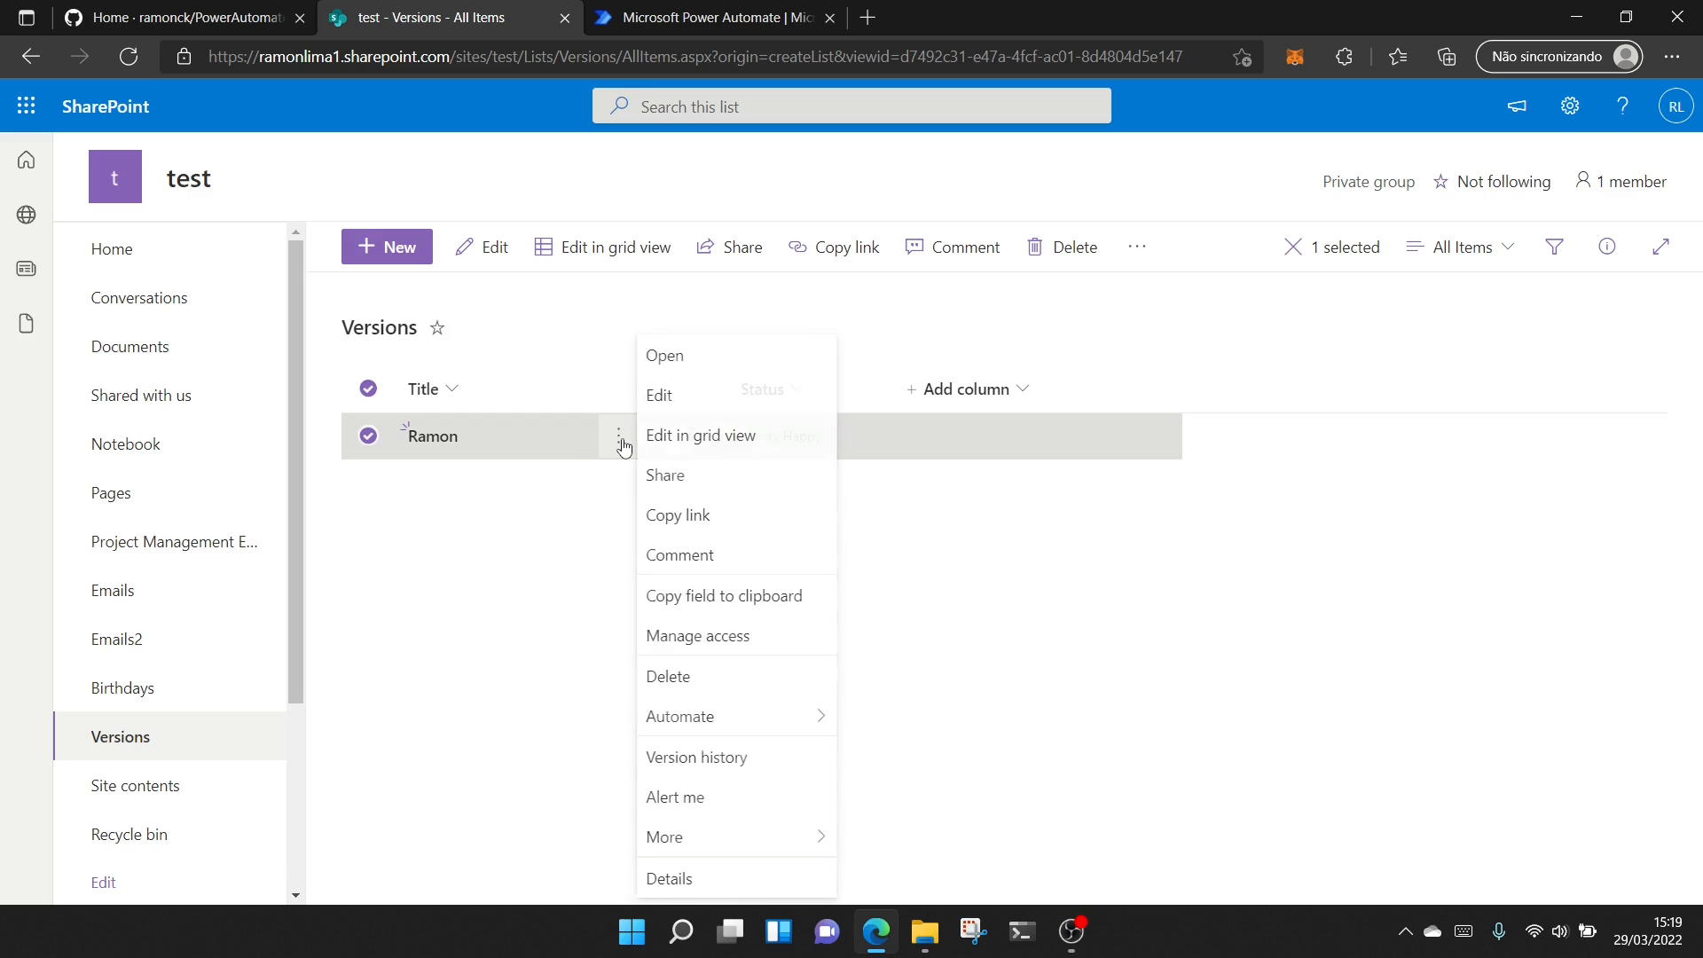
click(747, 758)
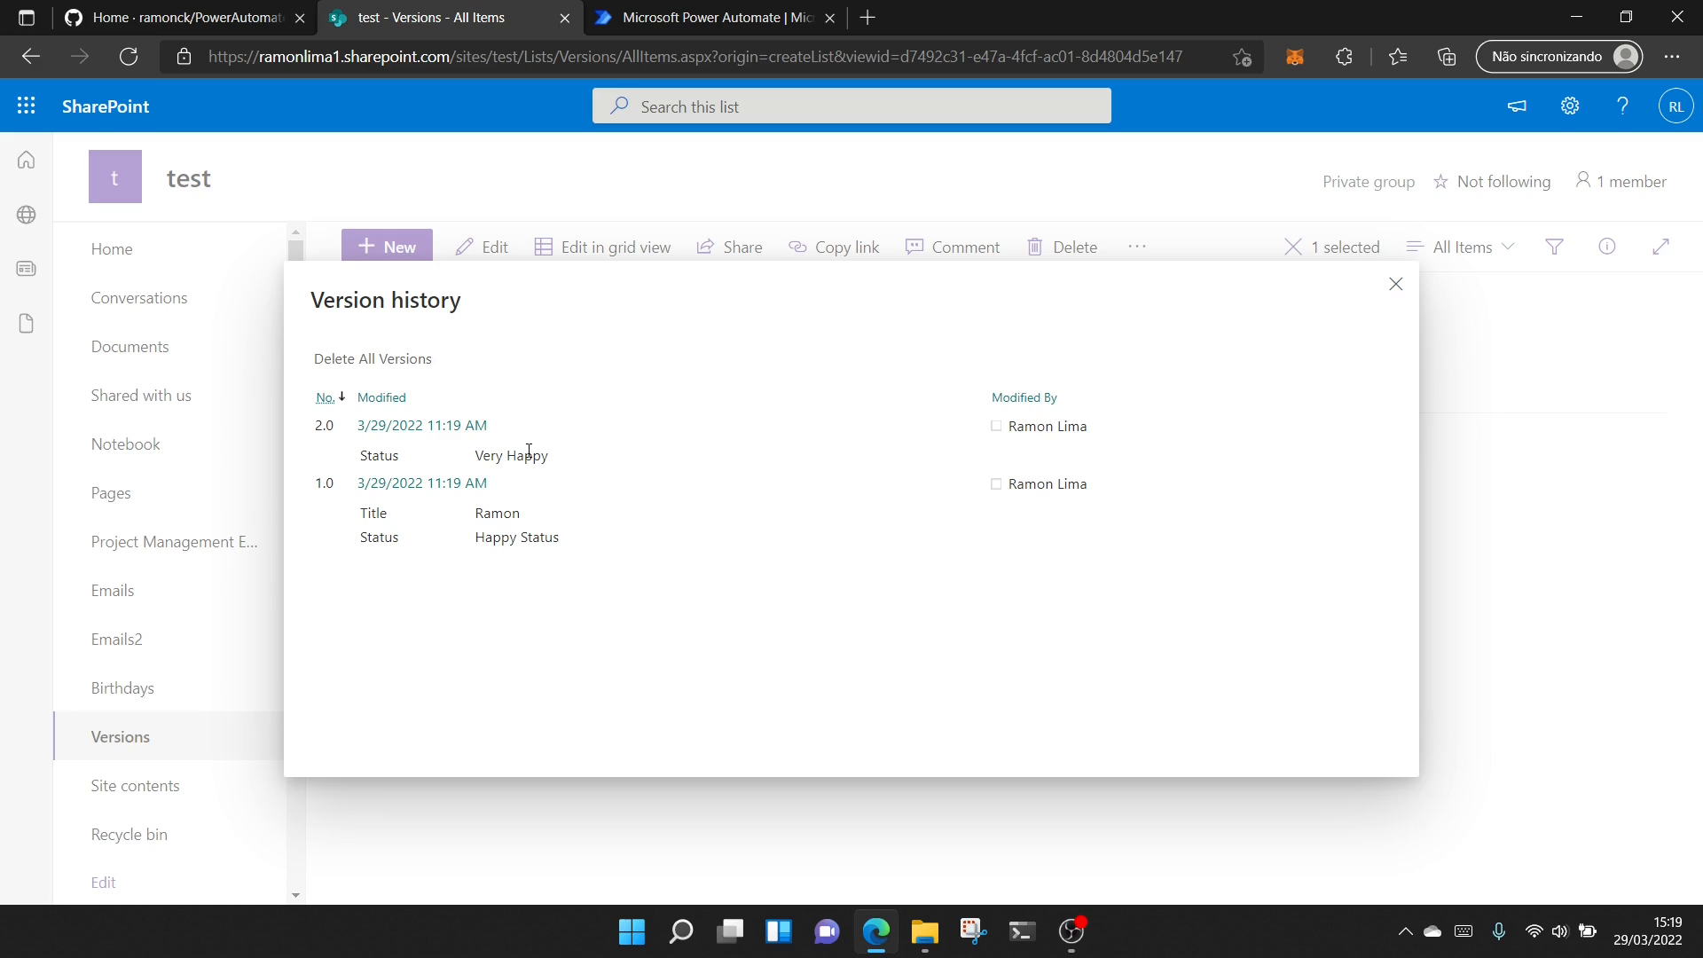
click(1397, 278)
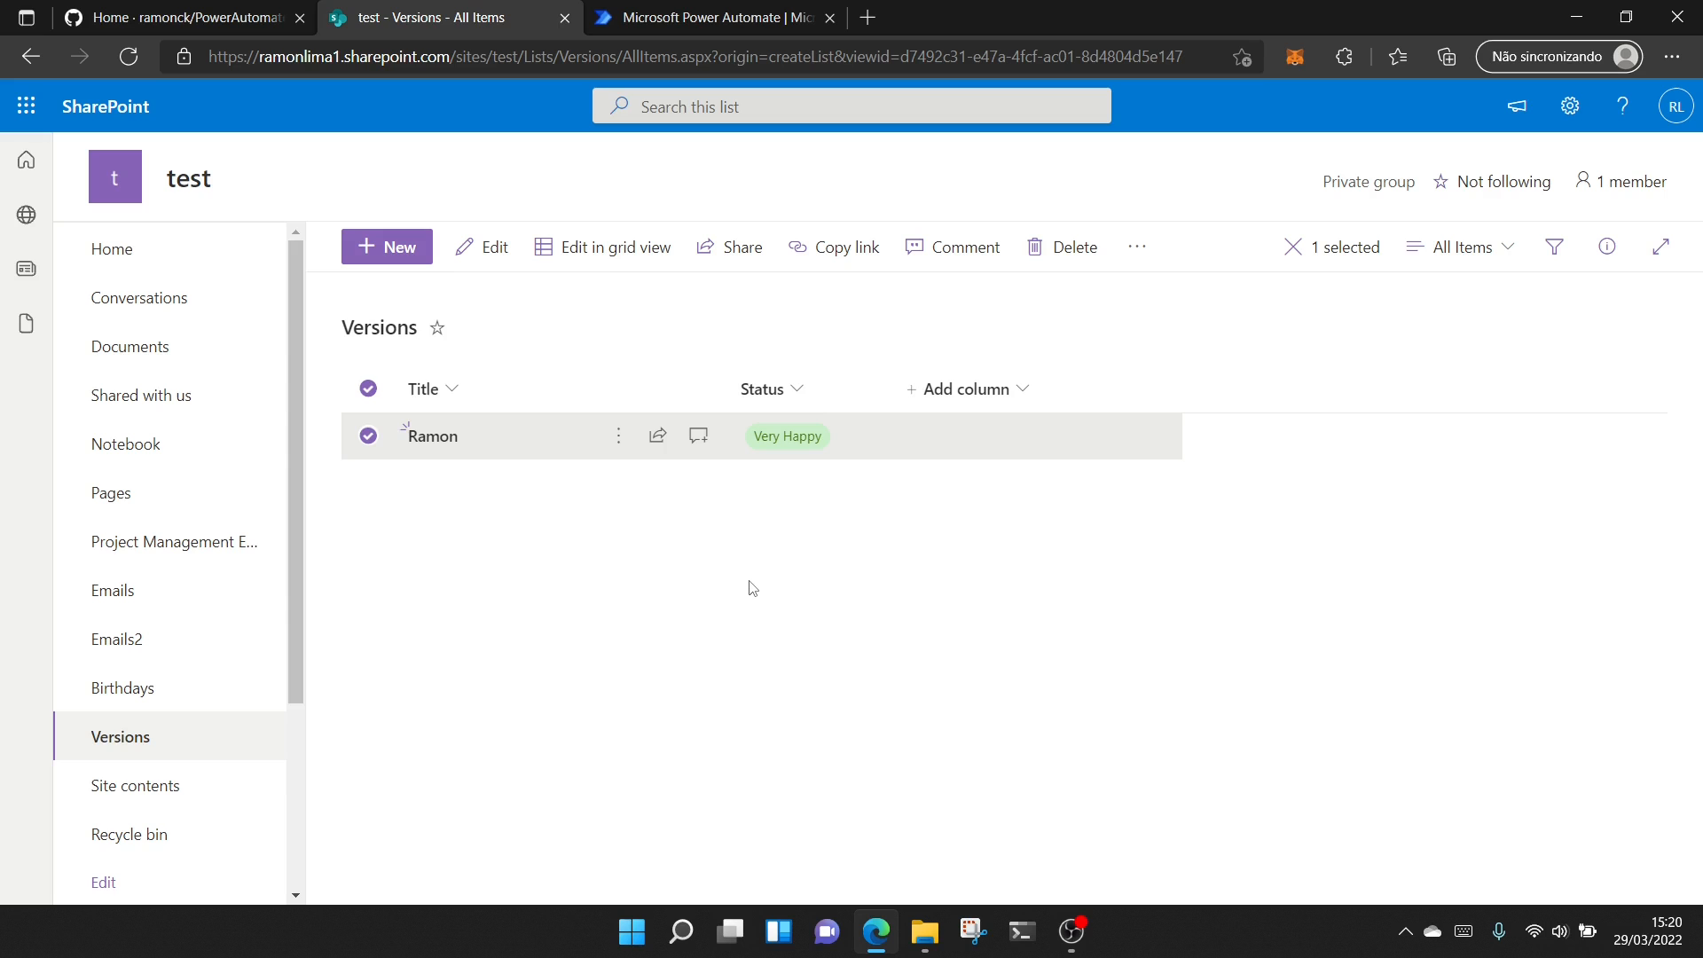
Switch to Power Automate and create an instant cloud flow named GetVersions with the Manually trigger a flow trigger
click(715, 8)
click(1663, 182)
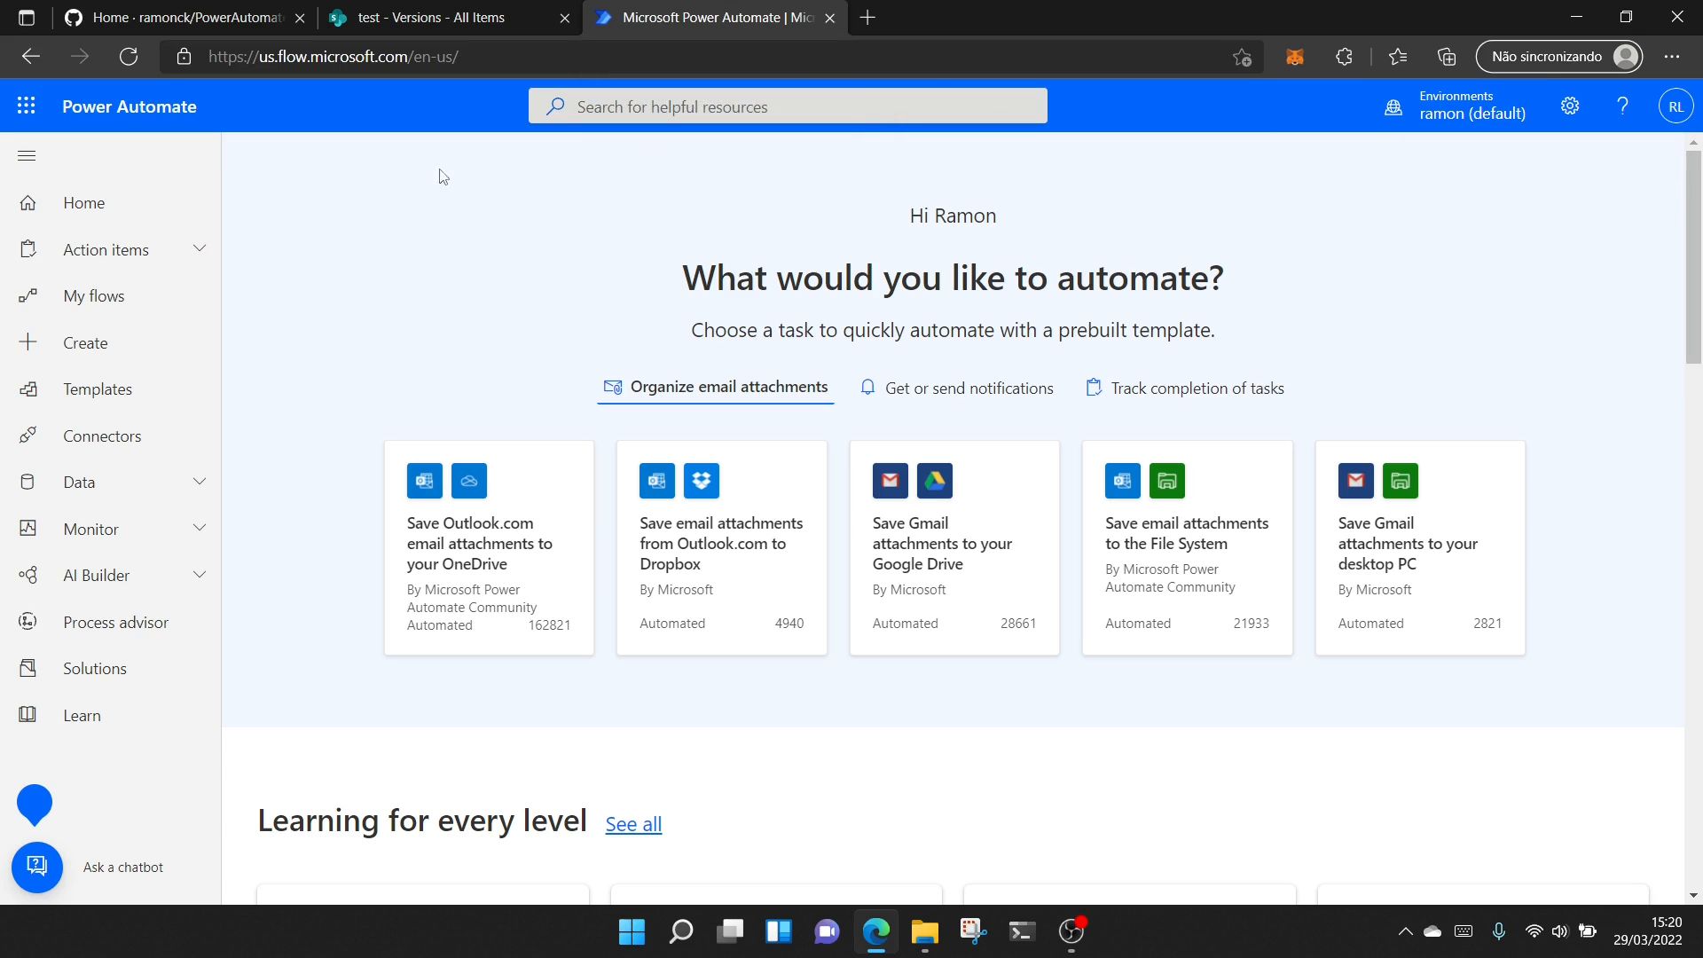
click(105, 345)
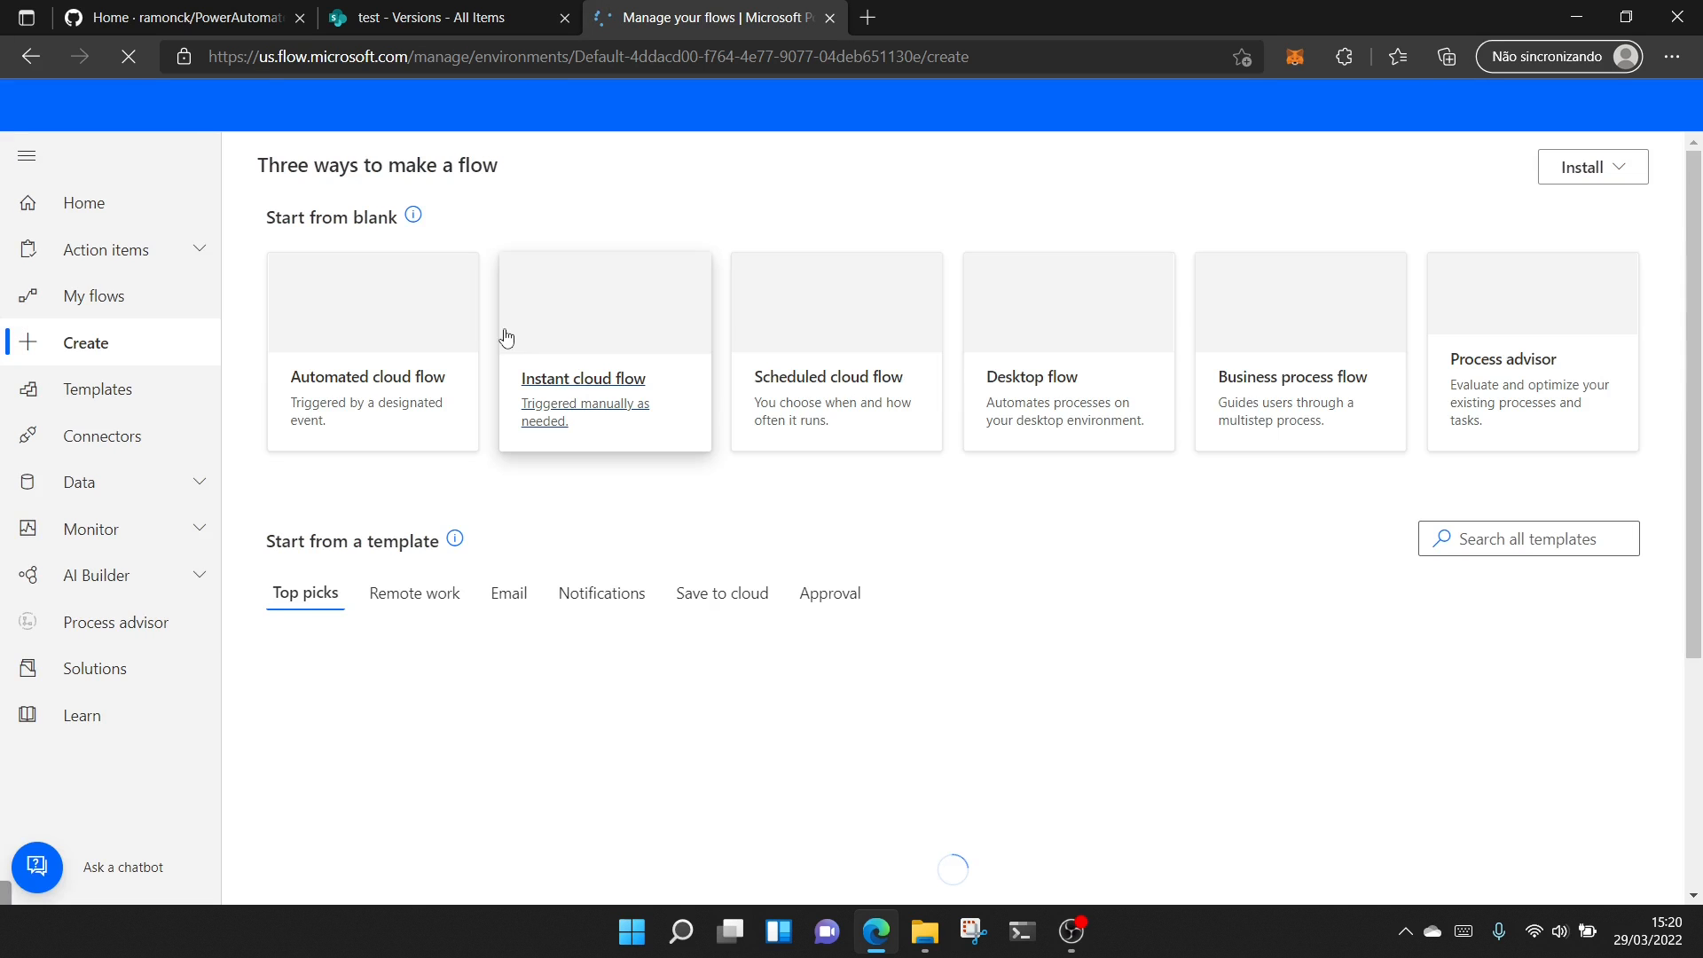
click(589, 409)
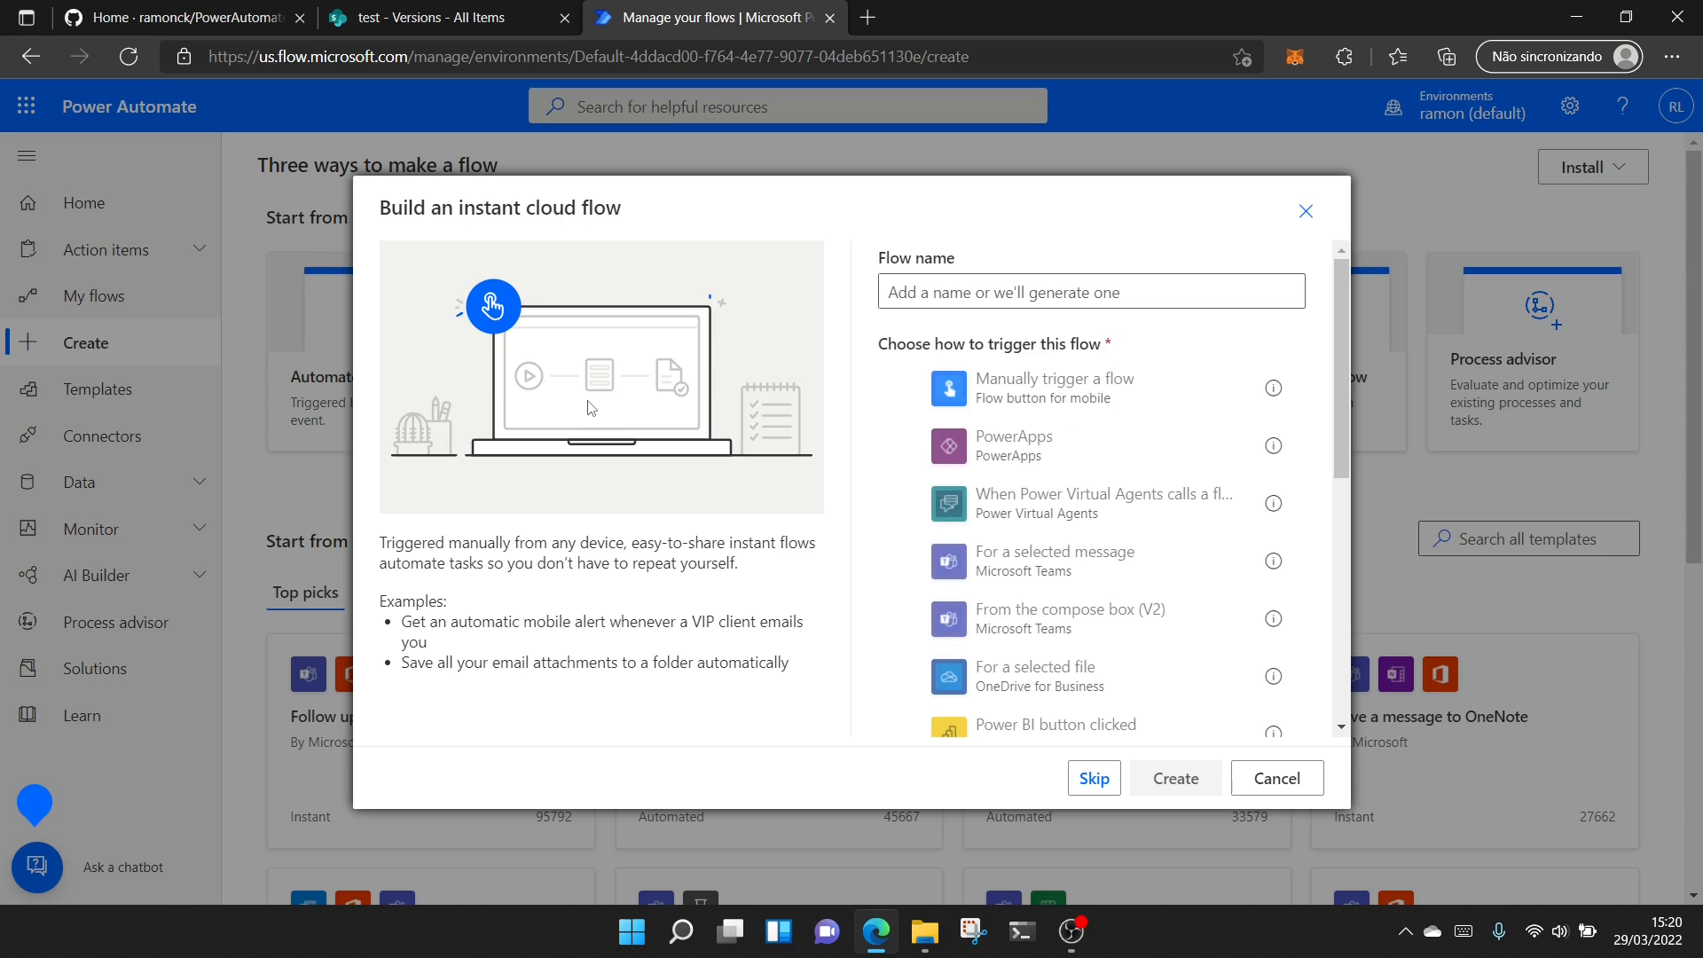
click(906, 389)
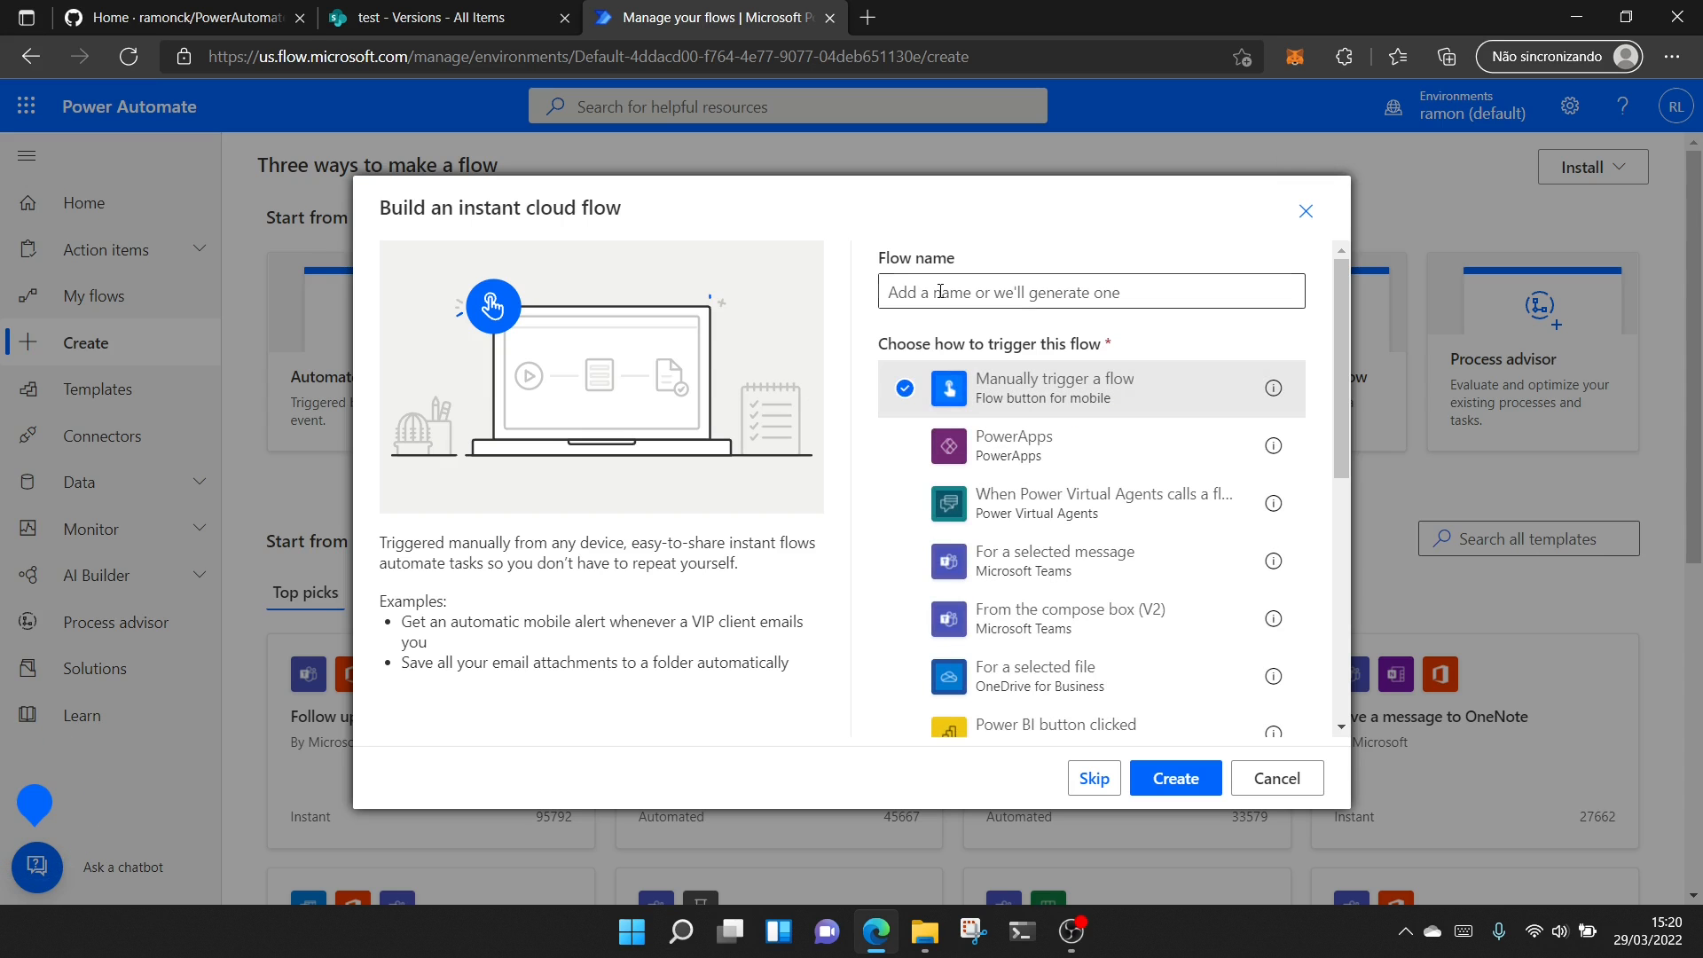
click(940, 291)
text(ge)
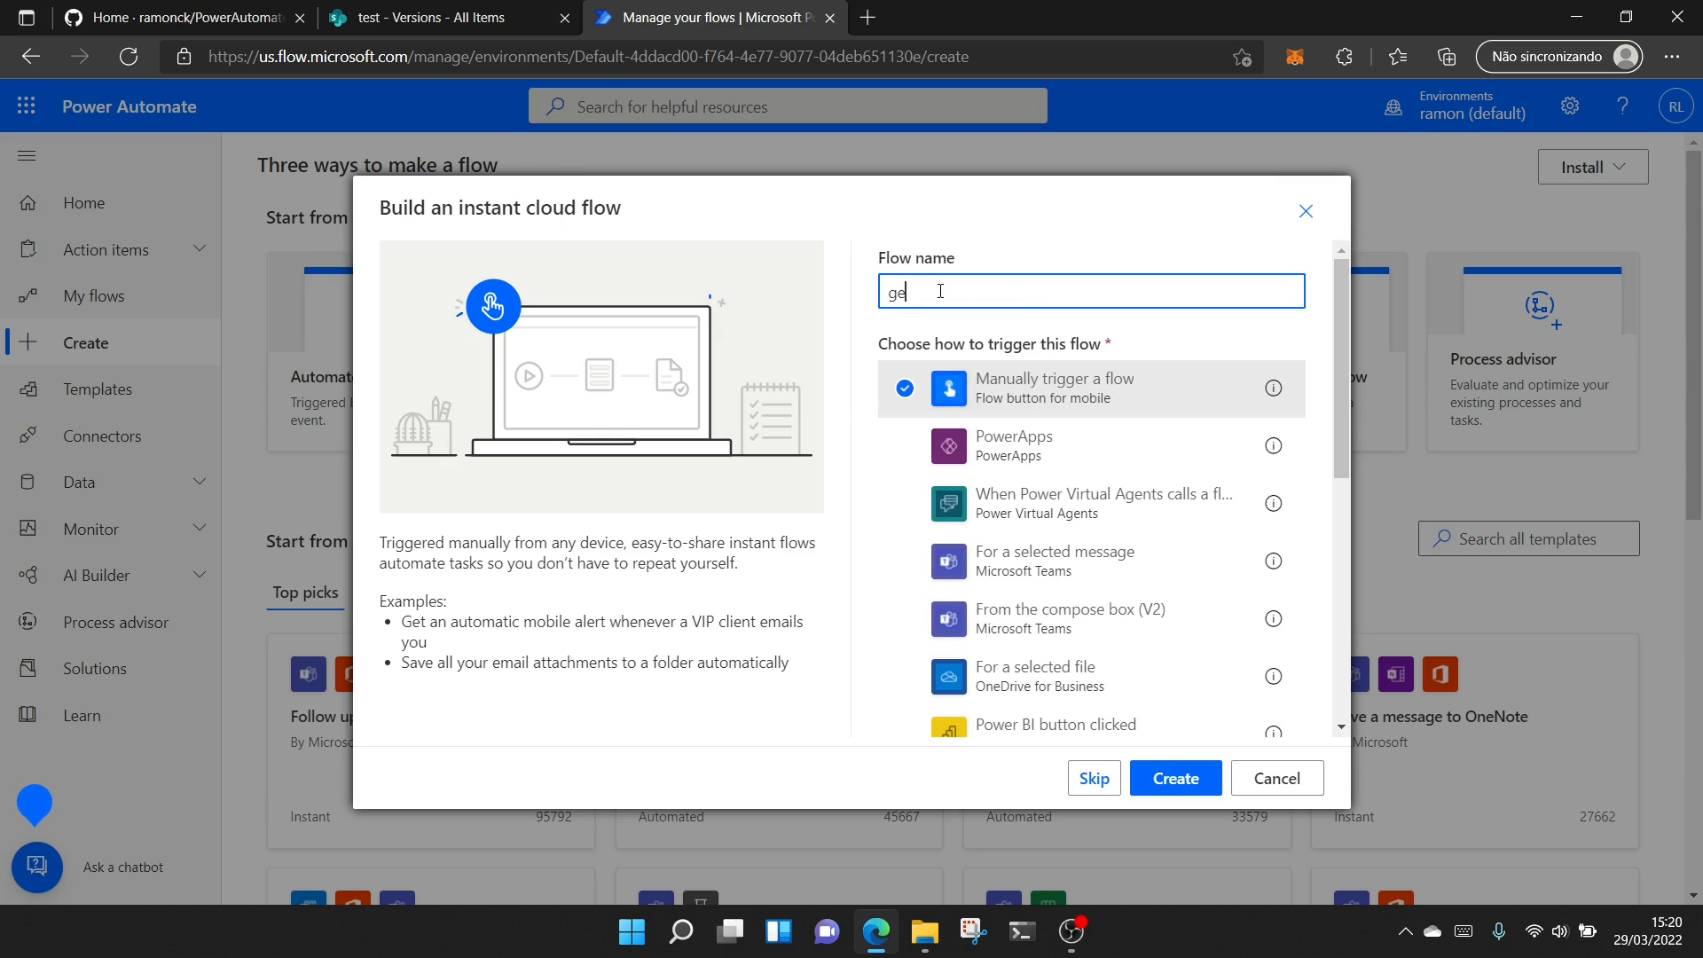
text(tVersions)
double_click(939, 292)
text(GetVersions)
click(1173, 781)
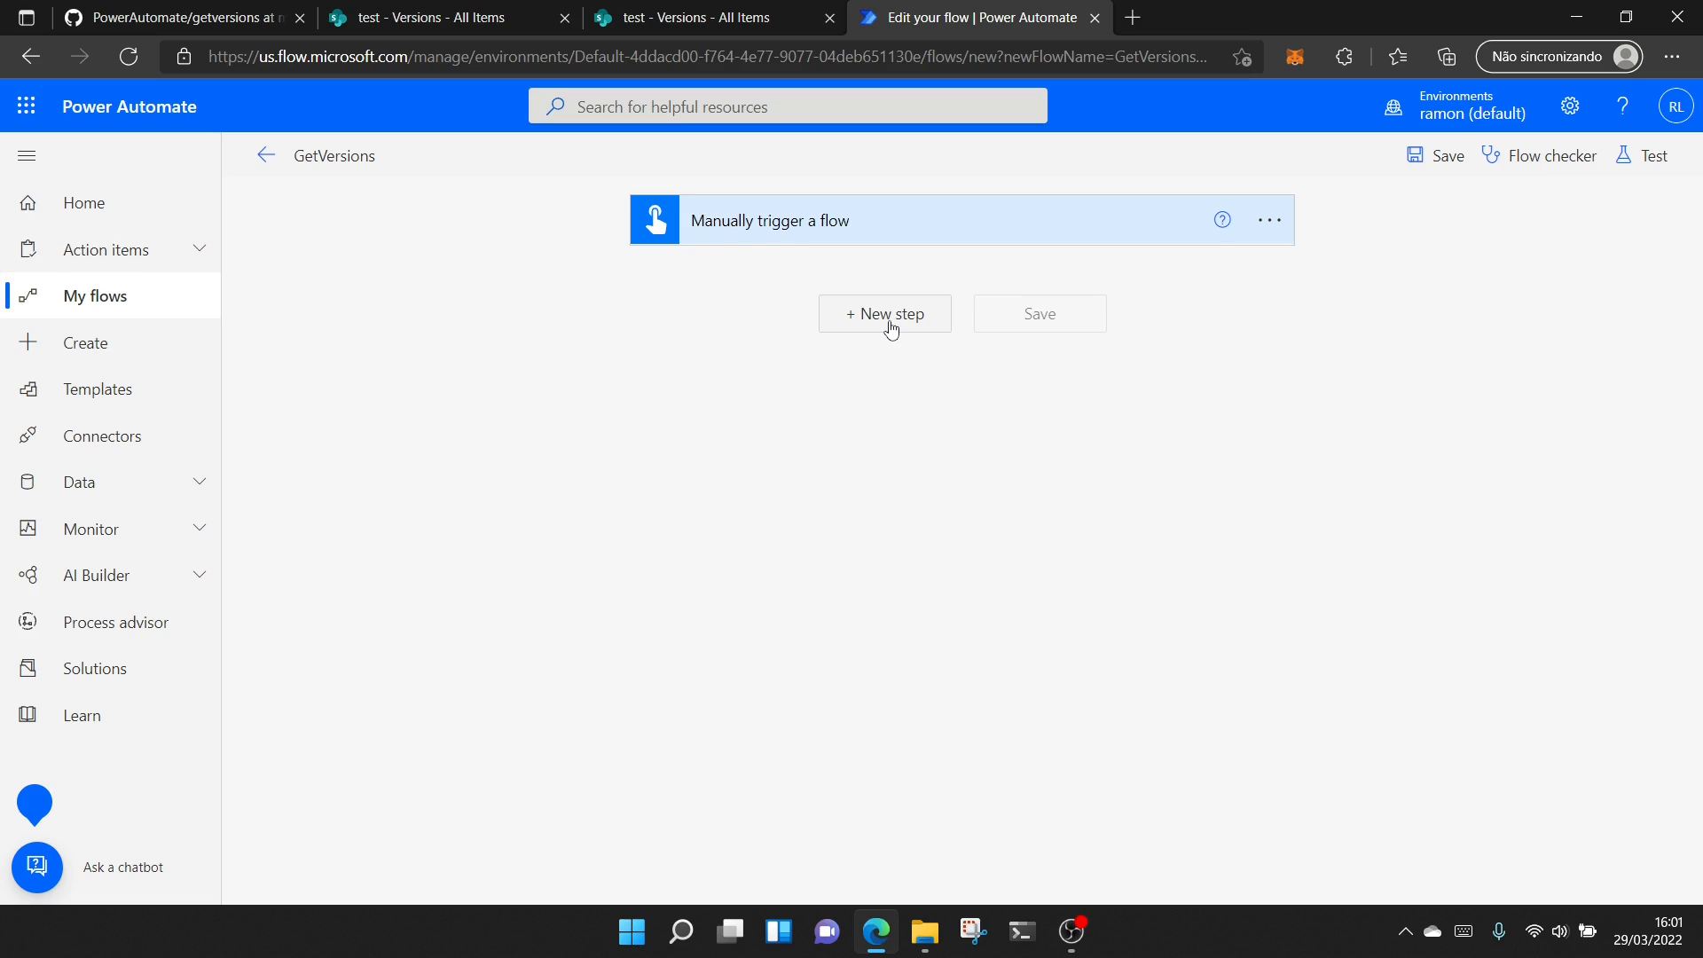
Add a Send an HTTP request to SharePoint action to the flow and set its site address to the test site
click(890, 314)
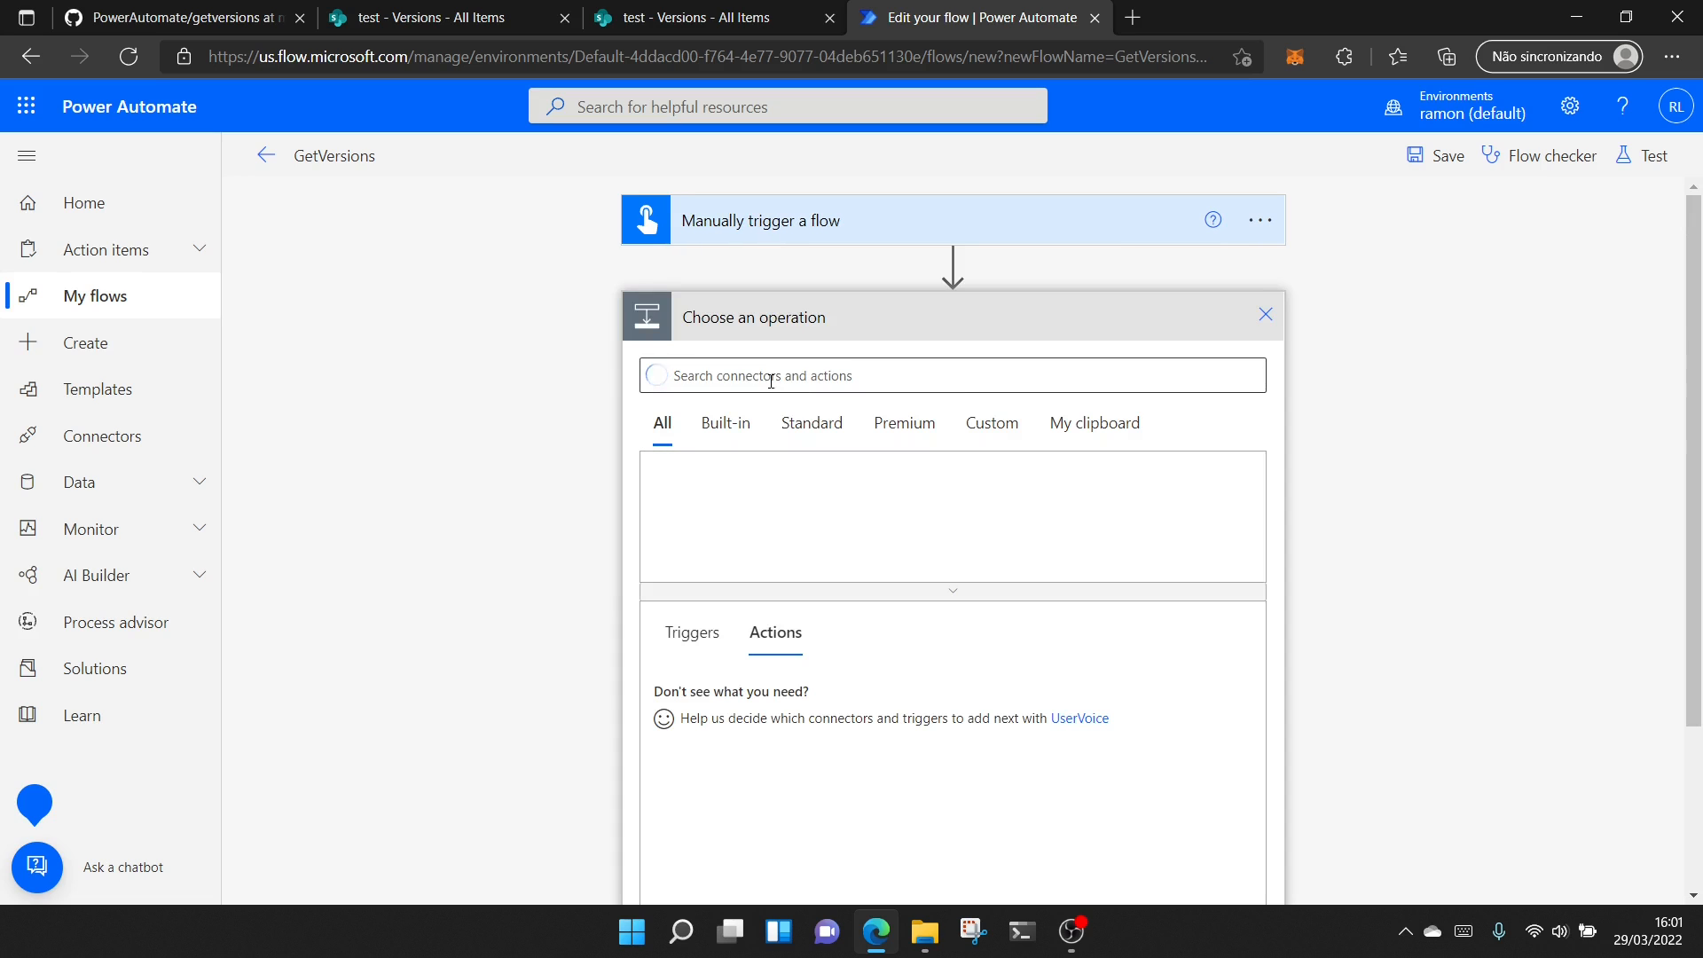
text(se)
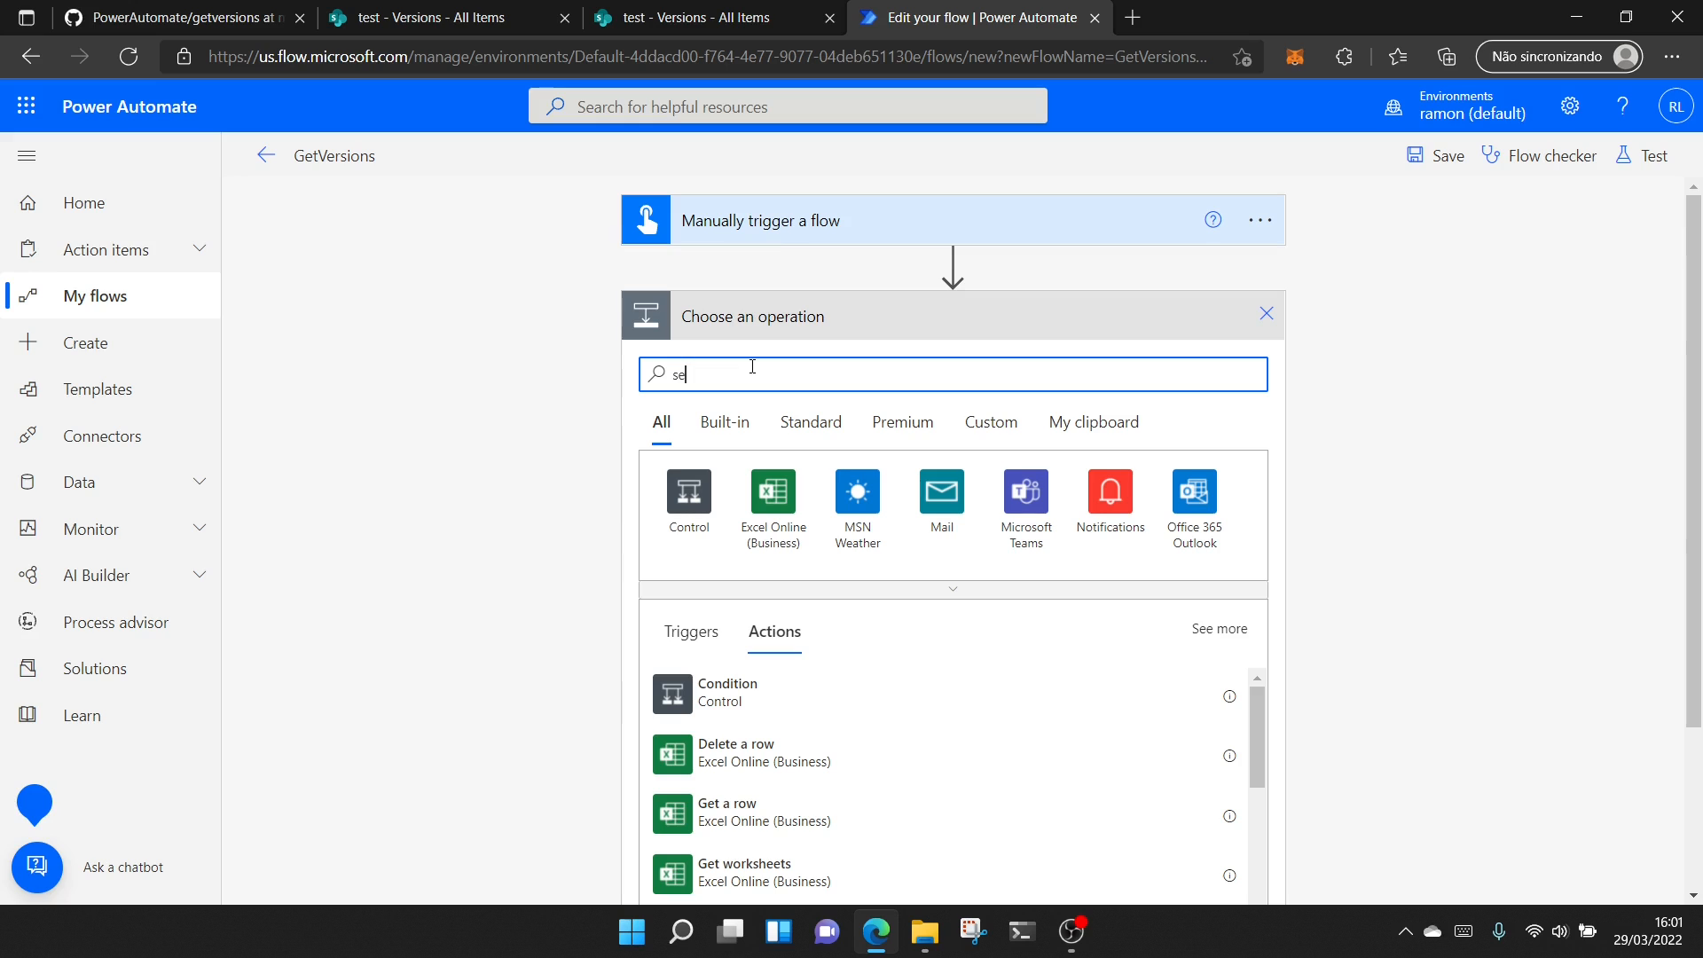
text(nd http)
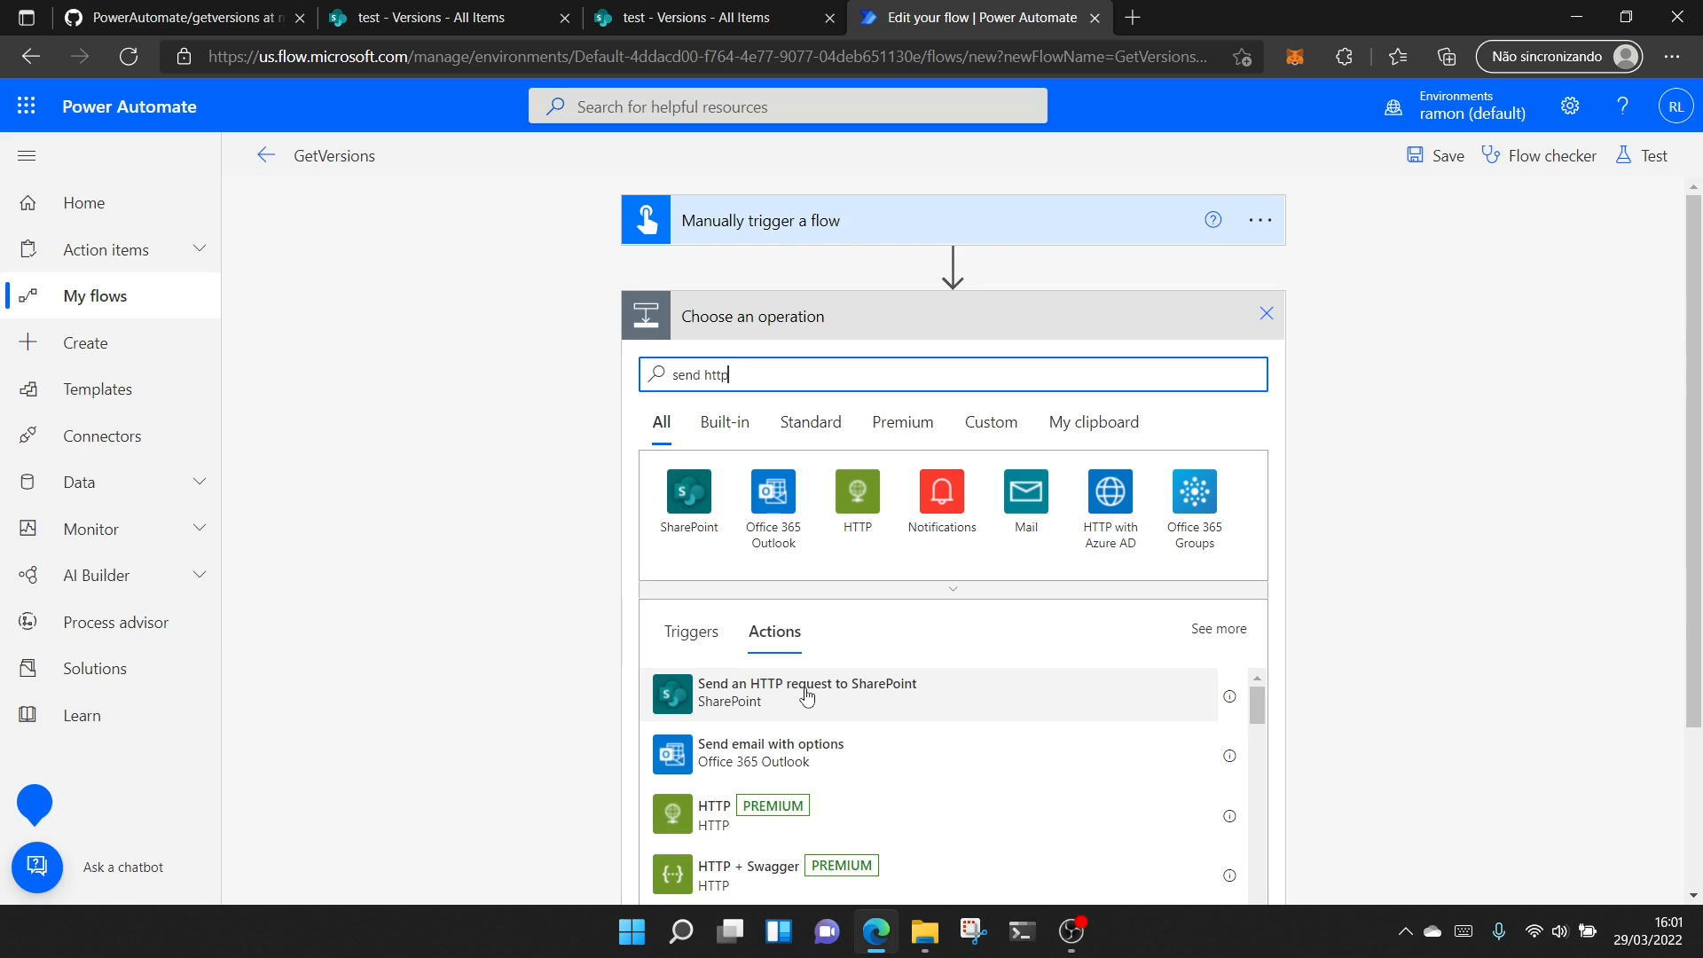
click(806, 696)
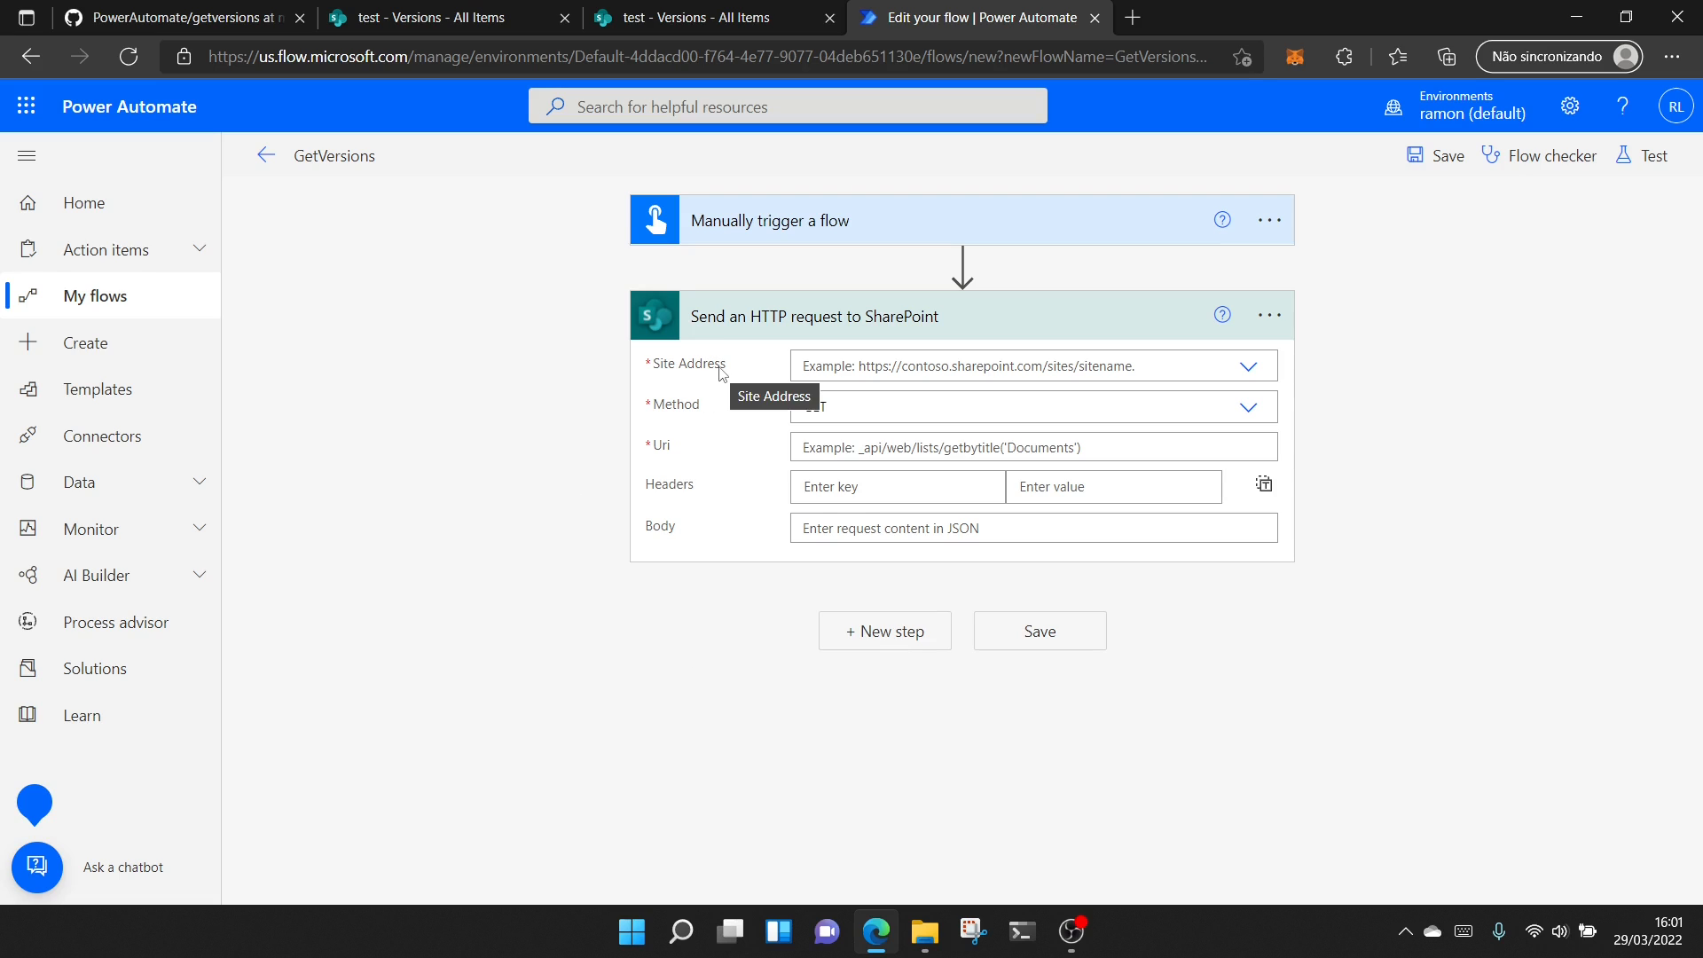
click(1248, 371)
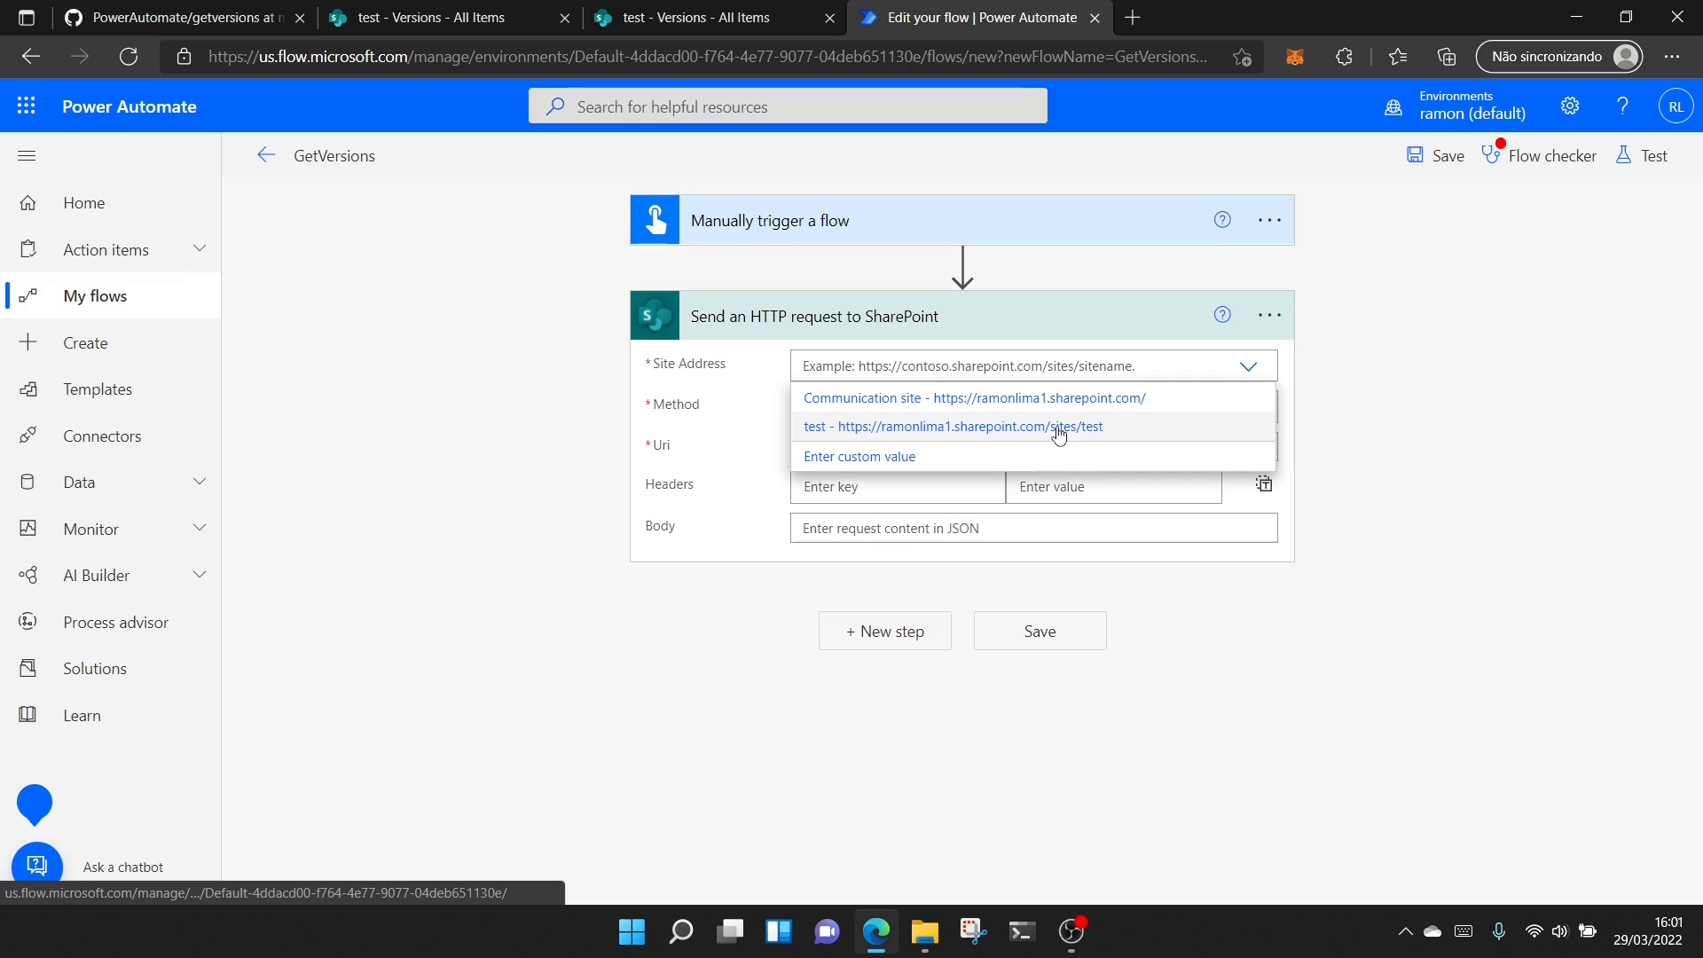
click(954, 427)
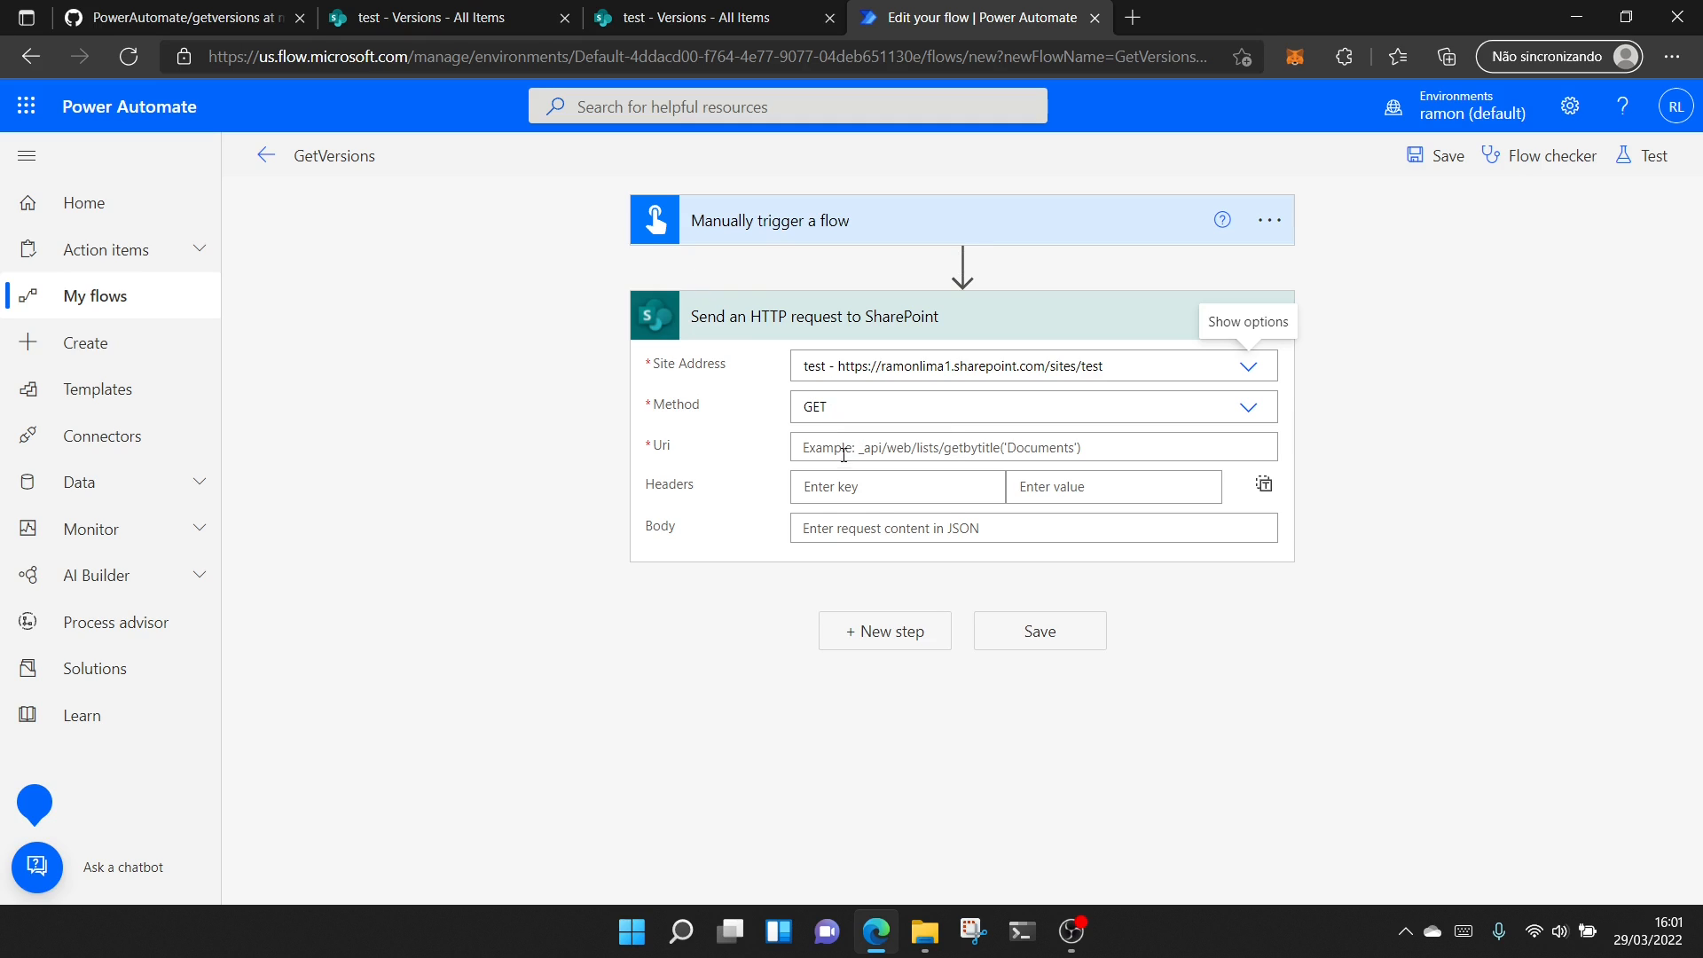
Copy the versions endpoint from the GitHub README and paste it into the HTTP request's Uri: _api/web/lists/getByTitle('LIST/LIBRARYNAME')/items(ID)/versions
click(181, 17)
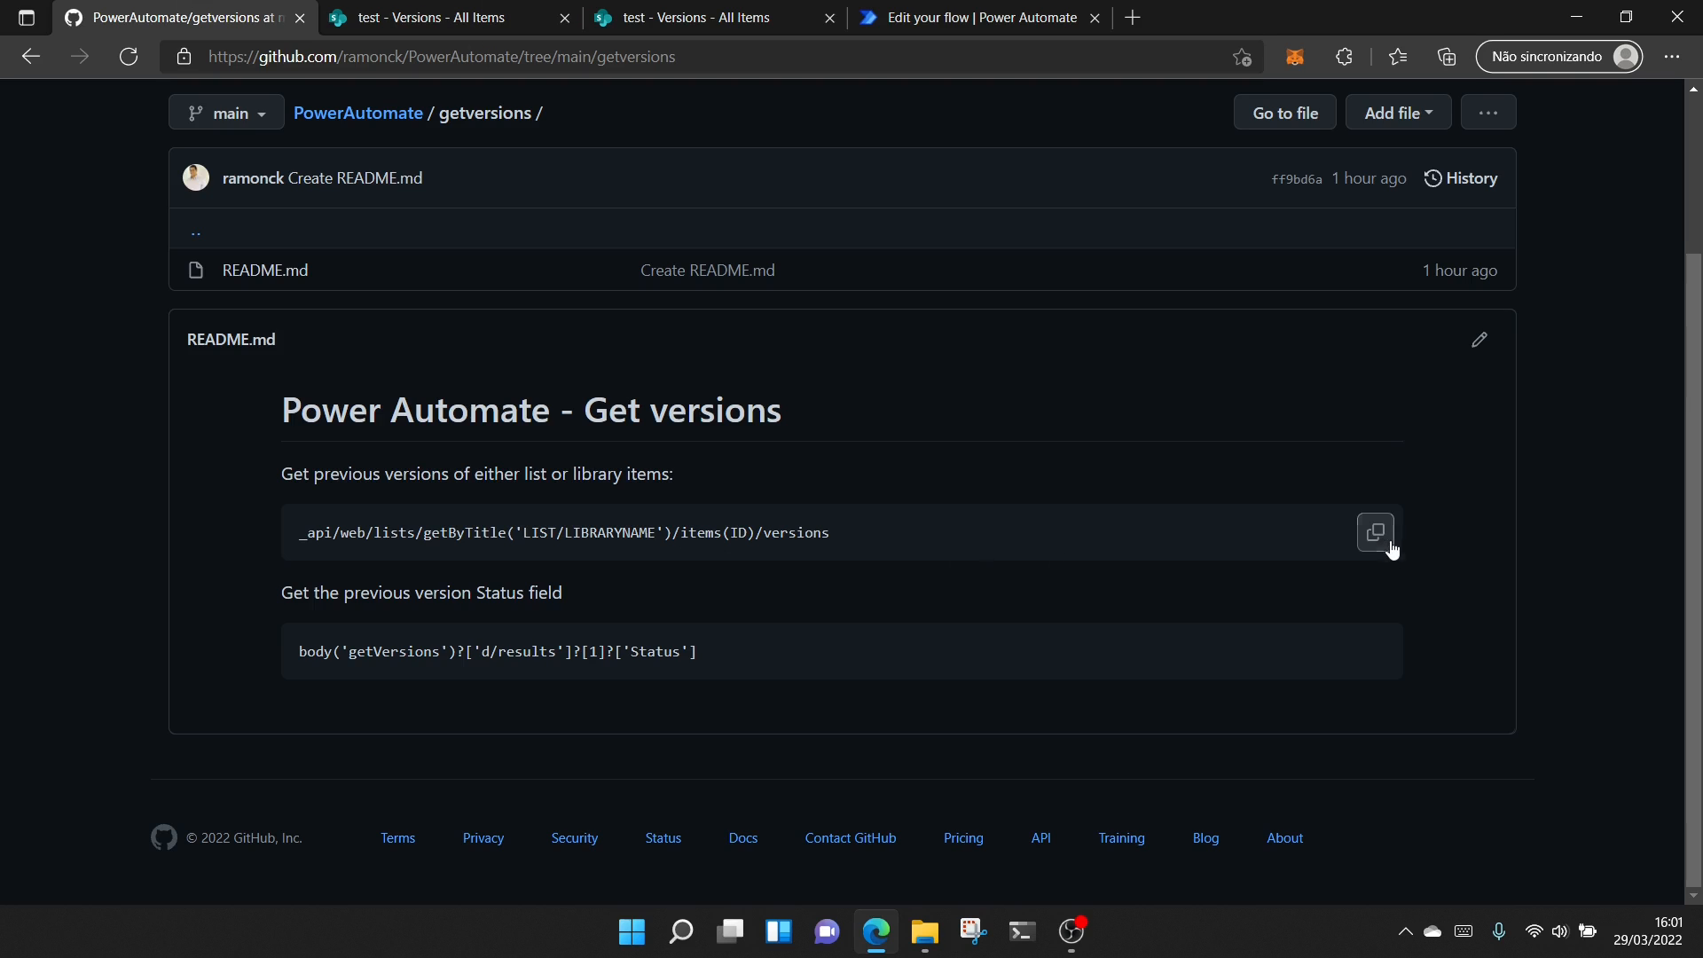
click(1376, 532)
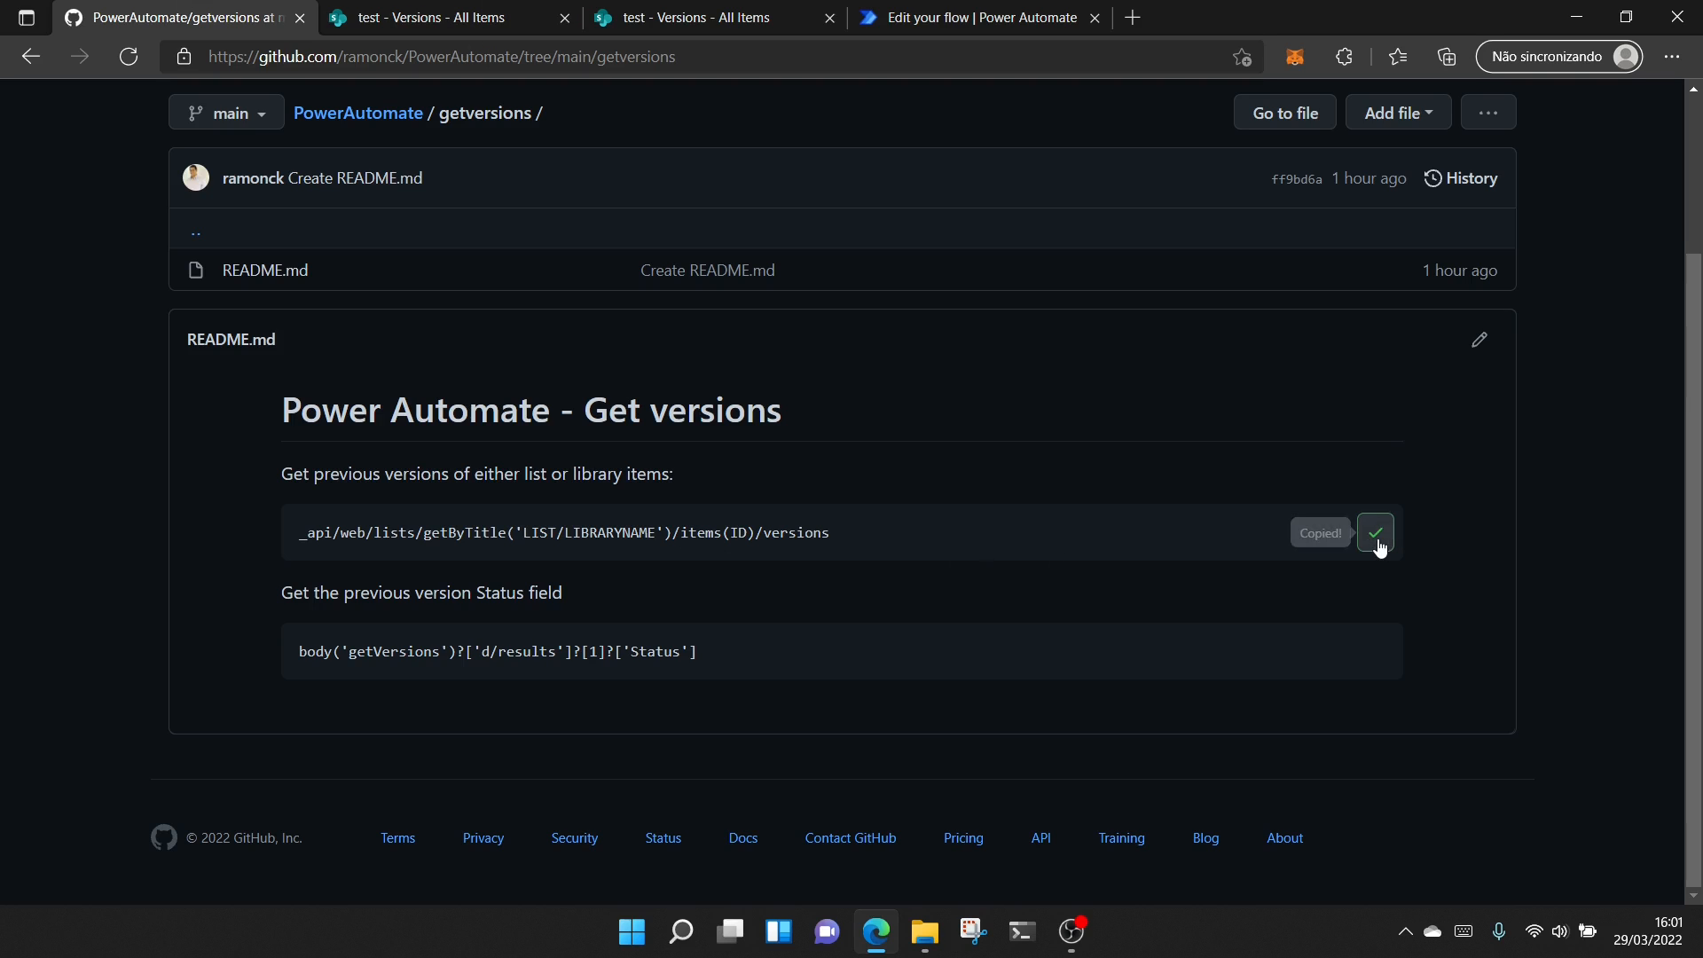
click(983, 16)
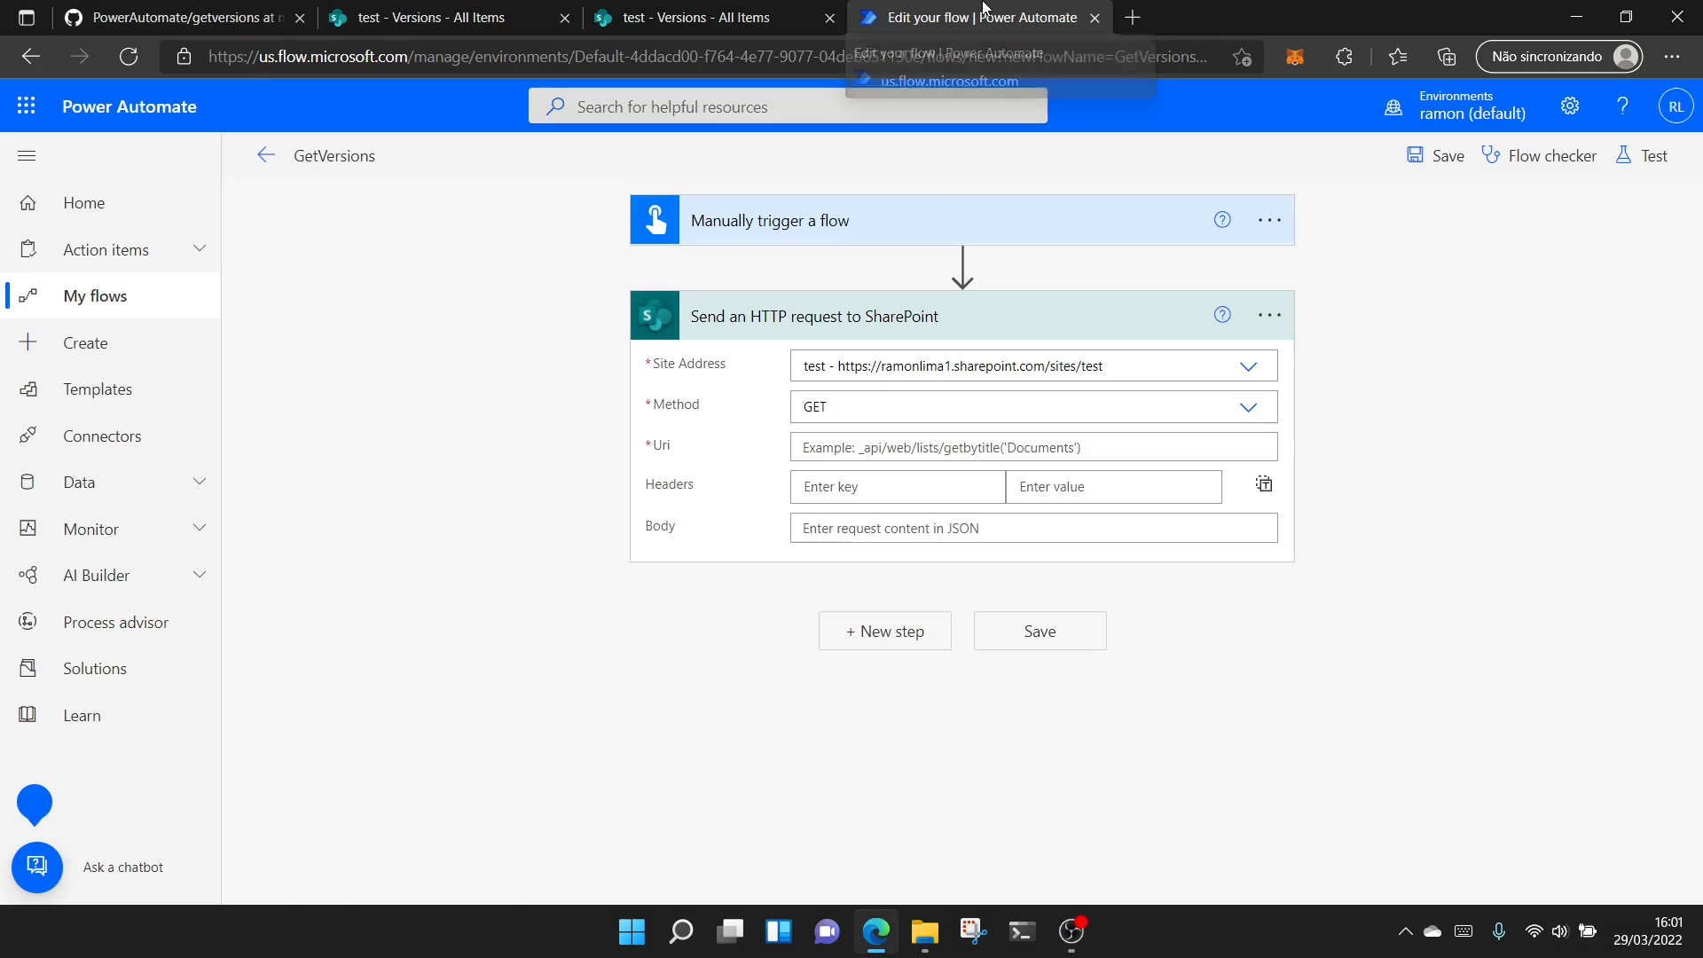
click(868, 448)
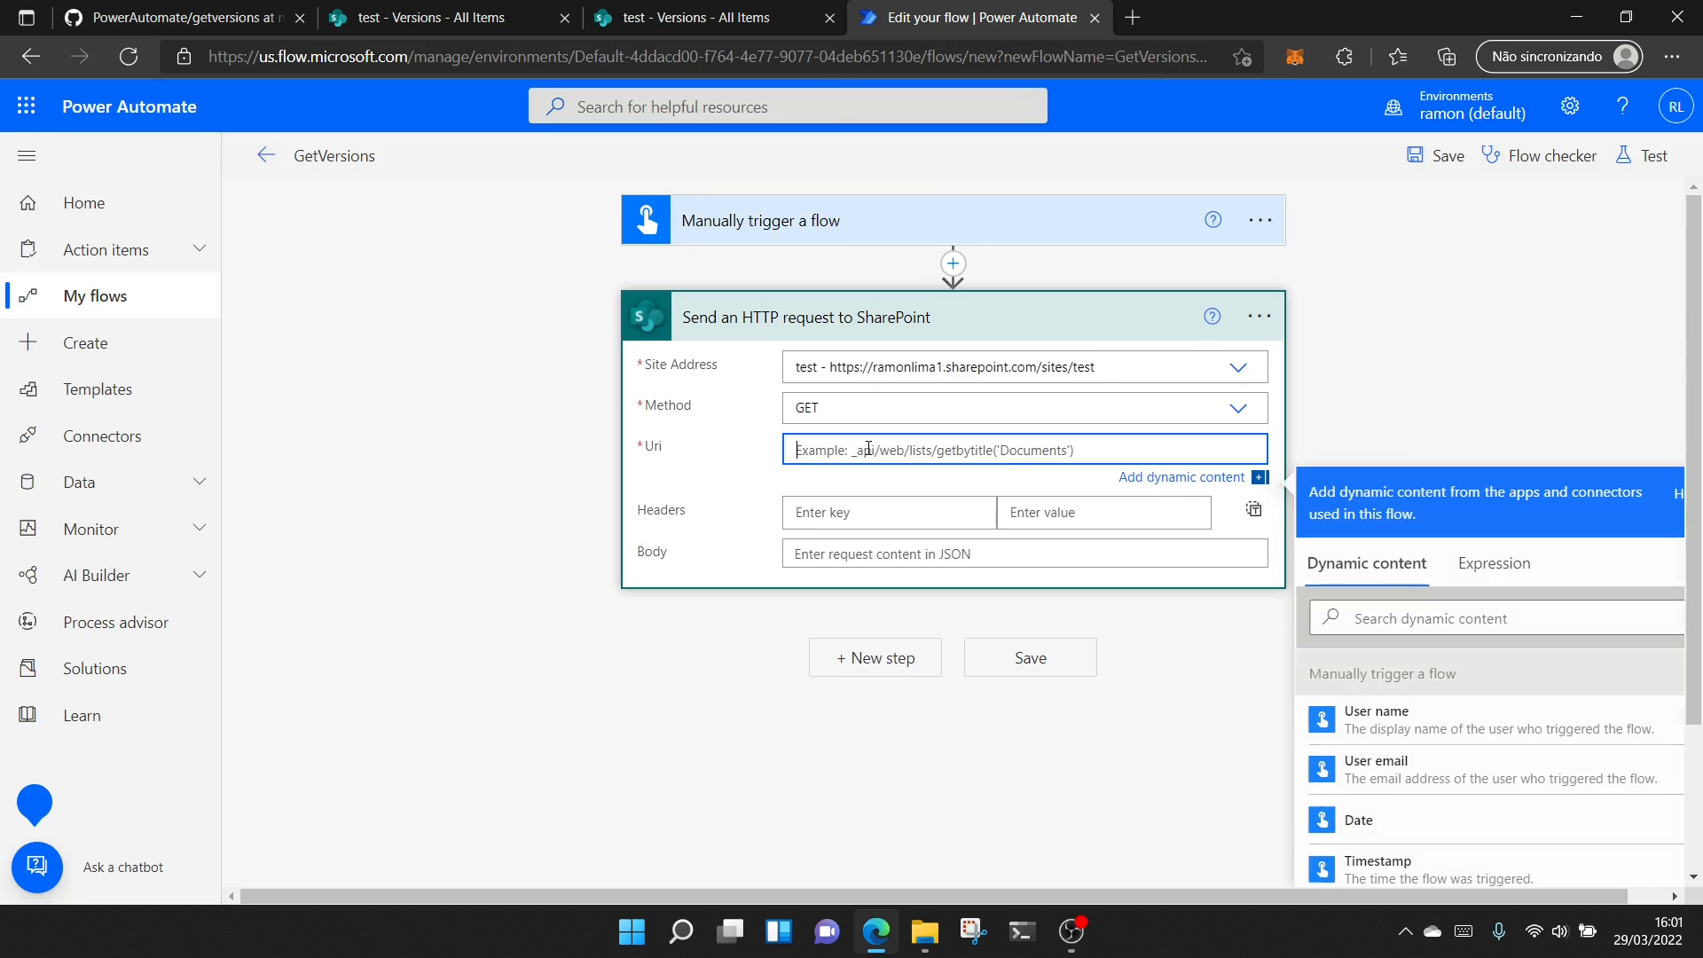
click(1525, 572)
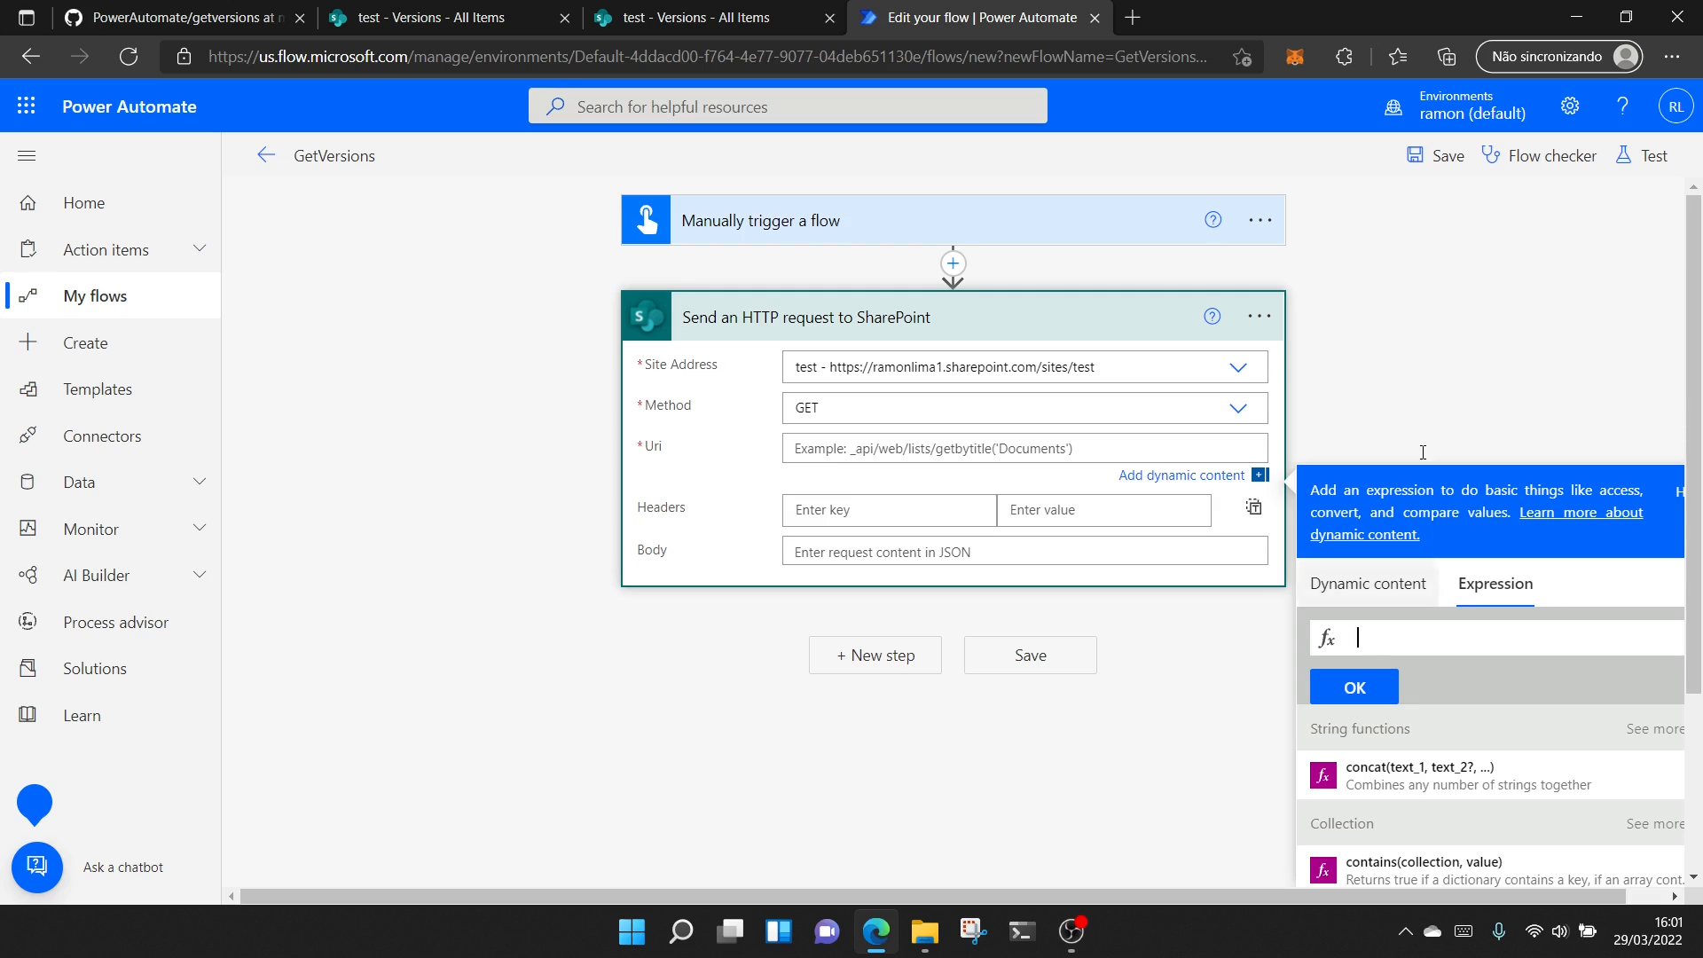
click(911, 448)
text(_api/web/lists/getByTitle('LIST/LIBRARYNAME')/items(ID)/versions)
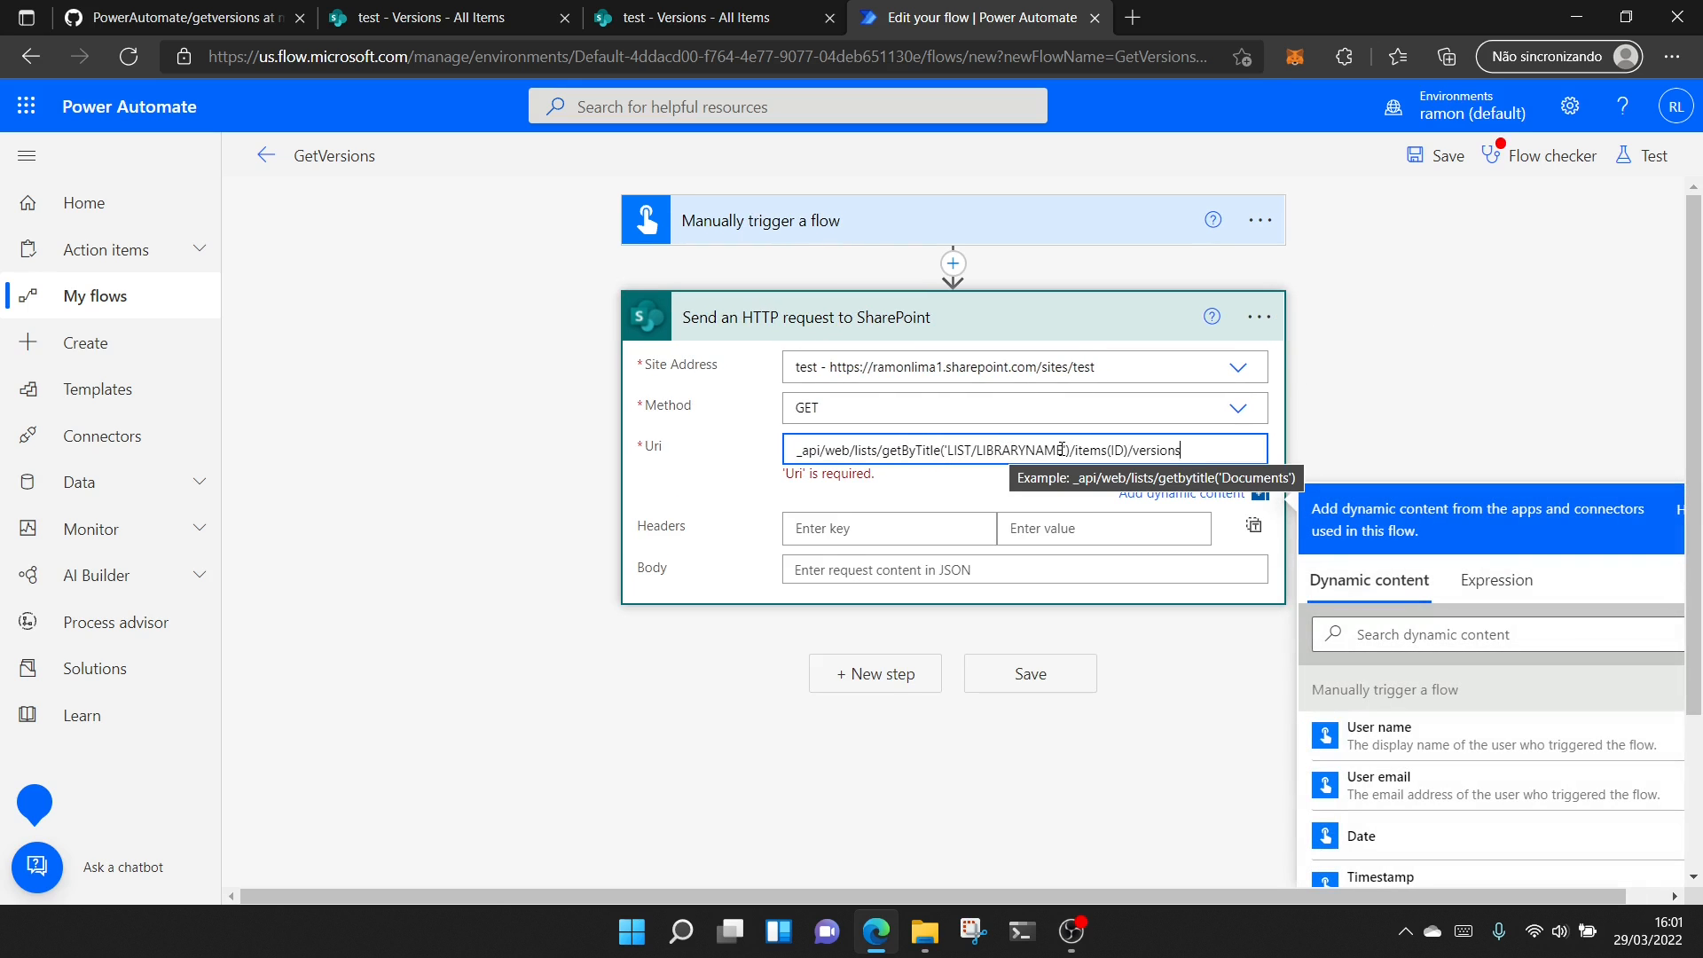
Replace the LIST/LIBRARYNAME placeholder in the Uri with Versions, close the duplicate SharePoint list page and clear the ID placeholder
drag(1062, 449, 947, 450)
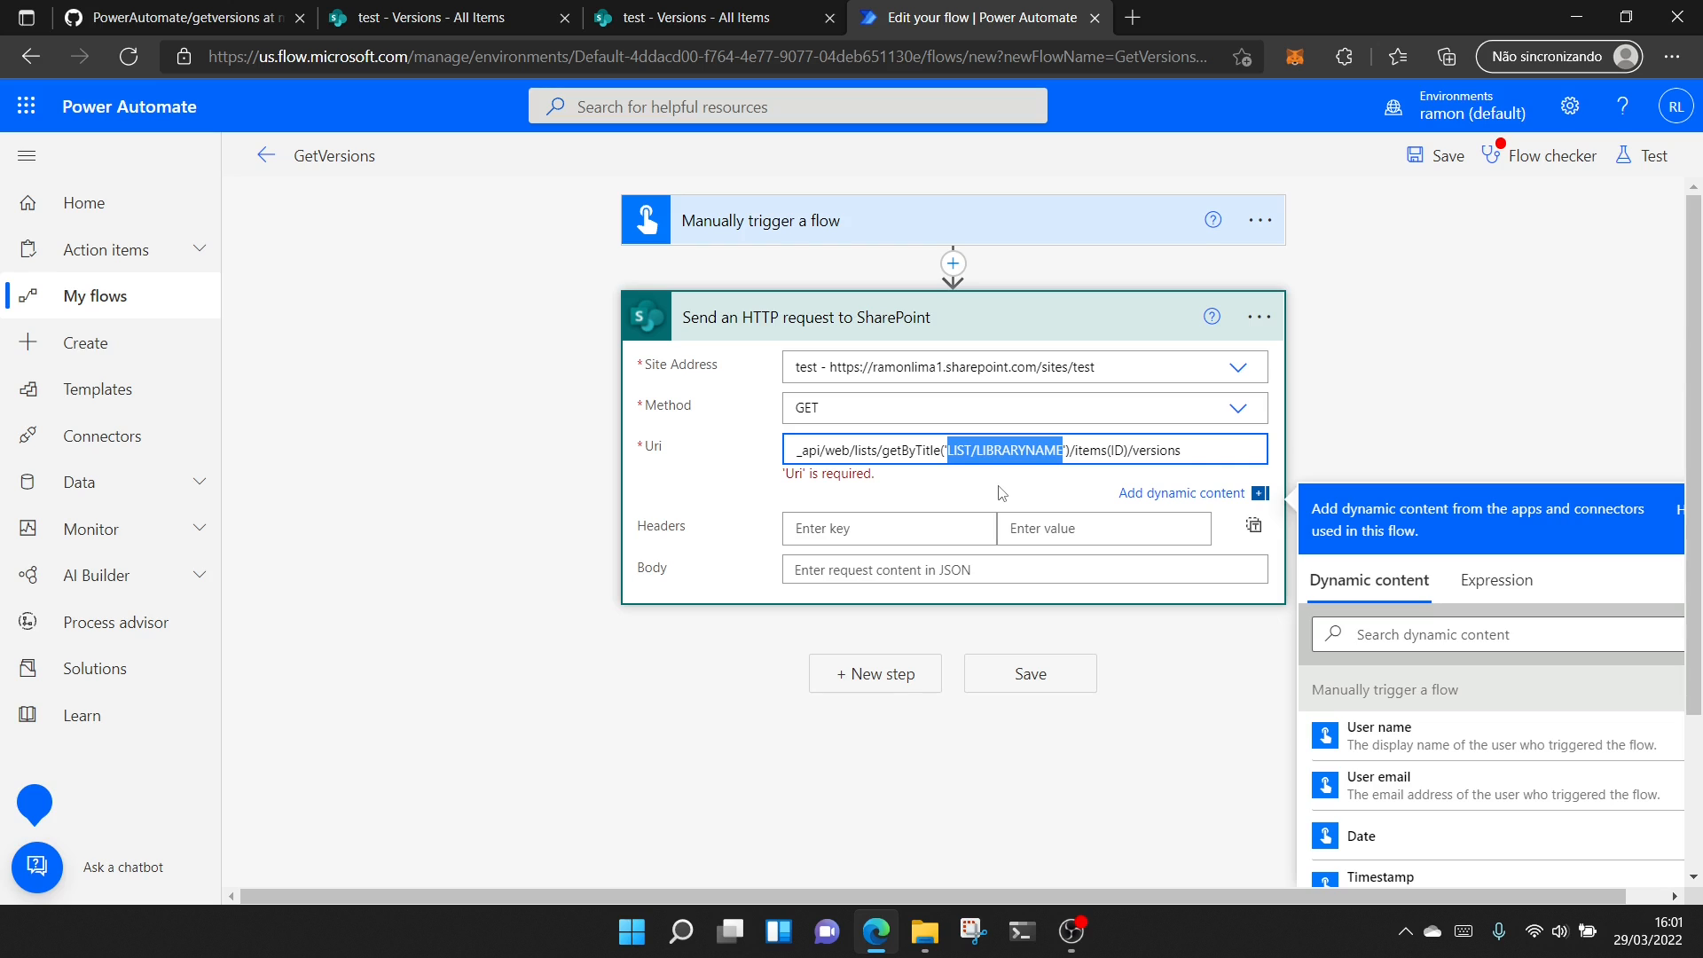
key(BackSpace)
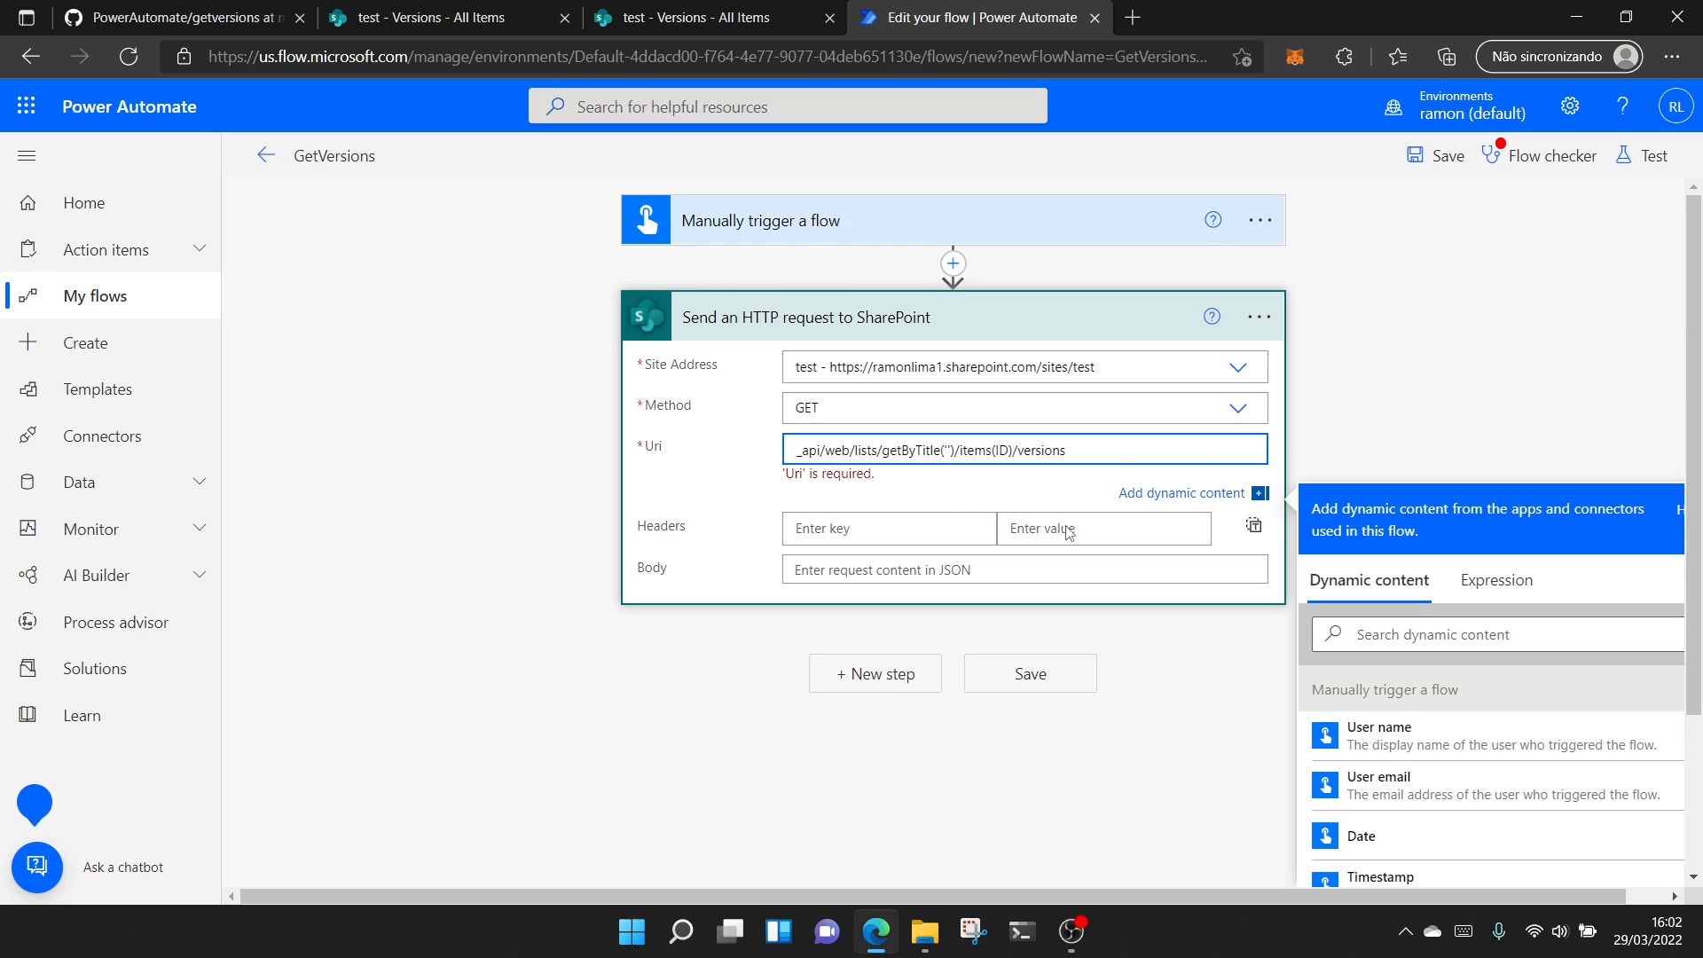
click(650, 13)
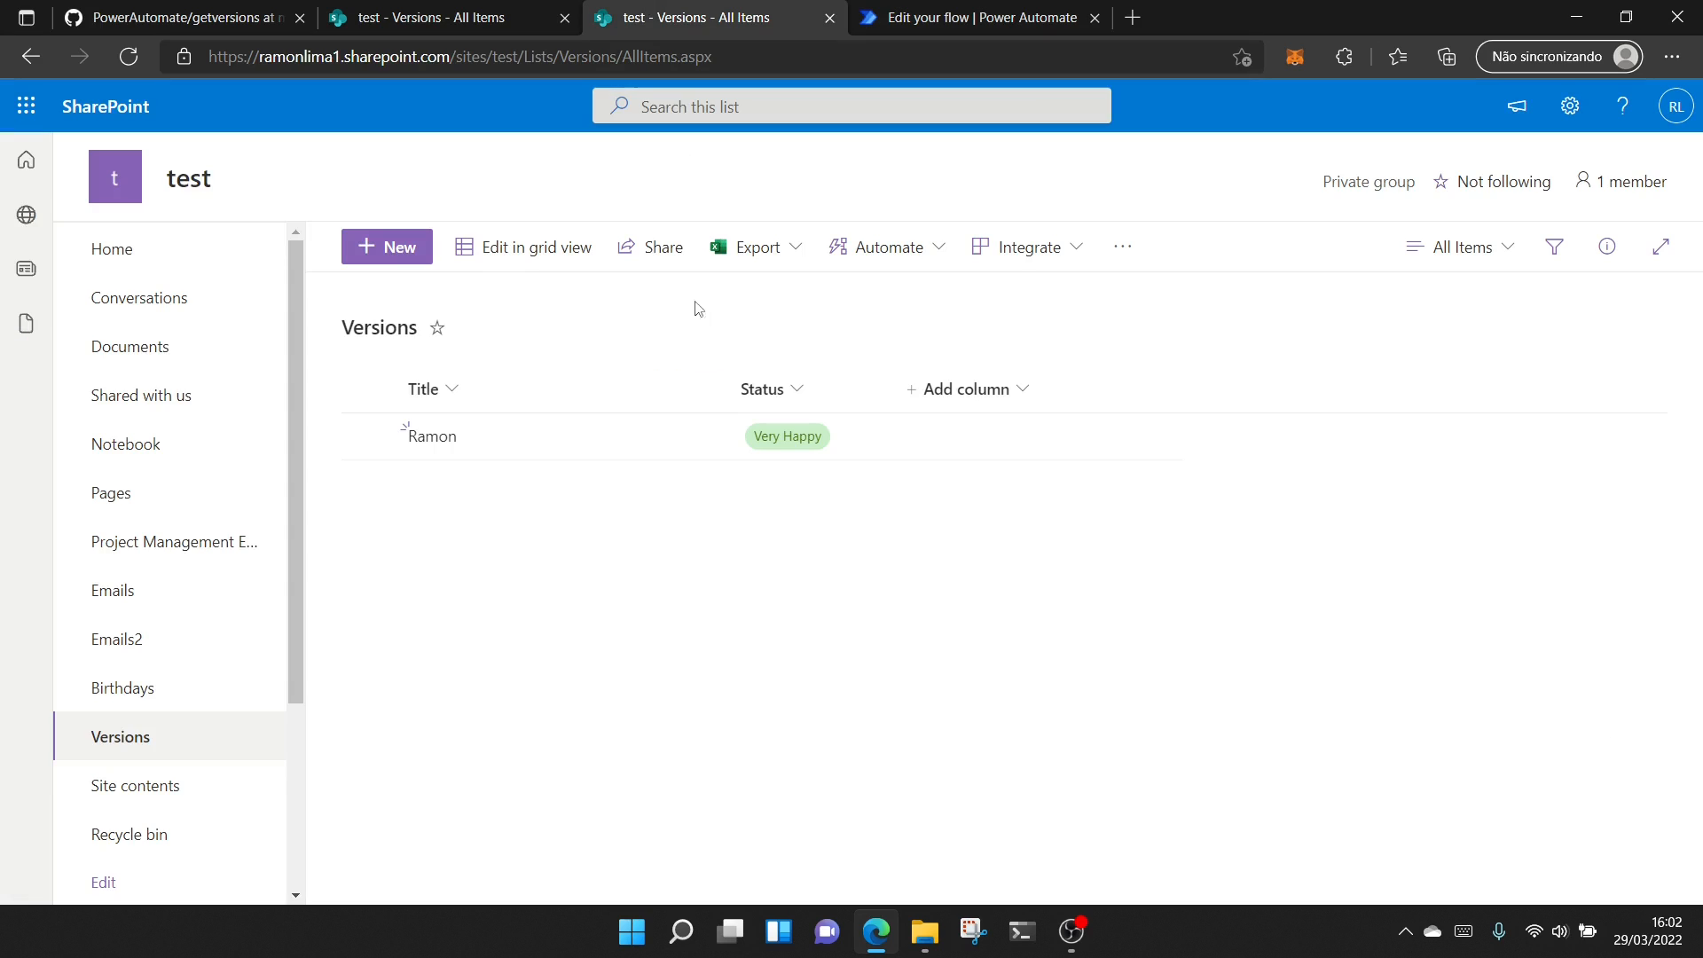
click(931, 11)
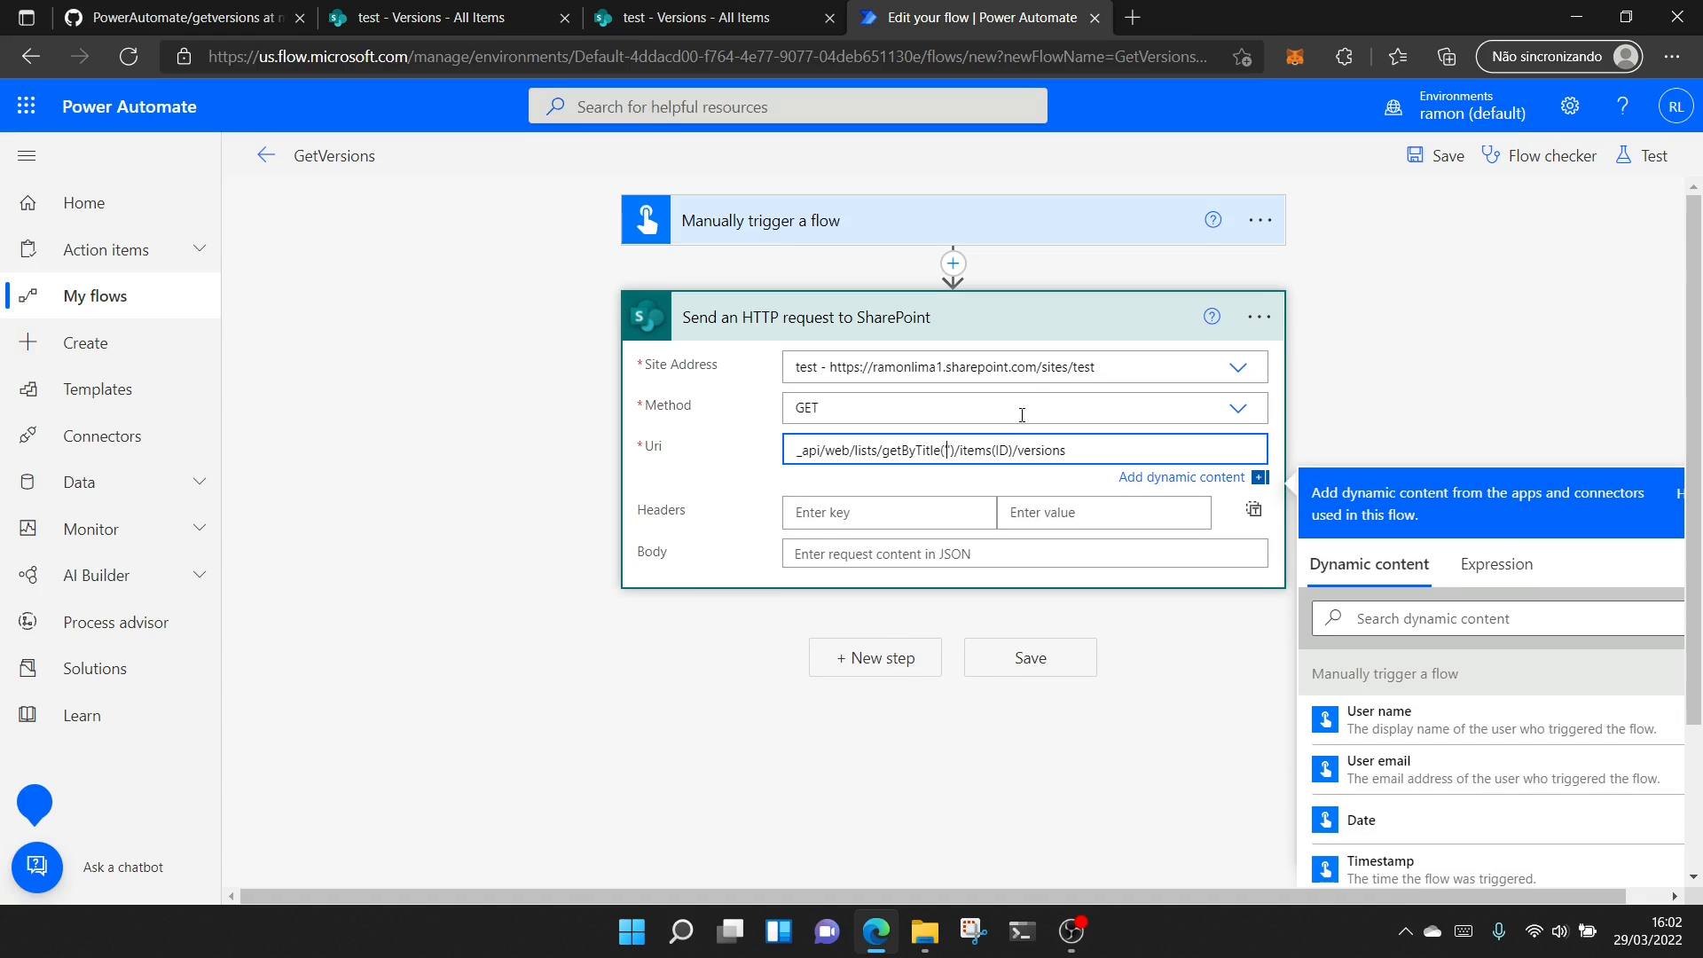
click(952, 450)
text(Versions)
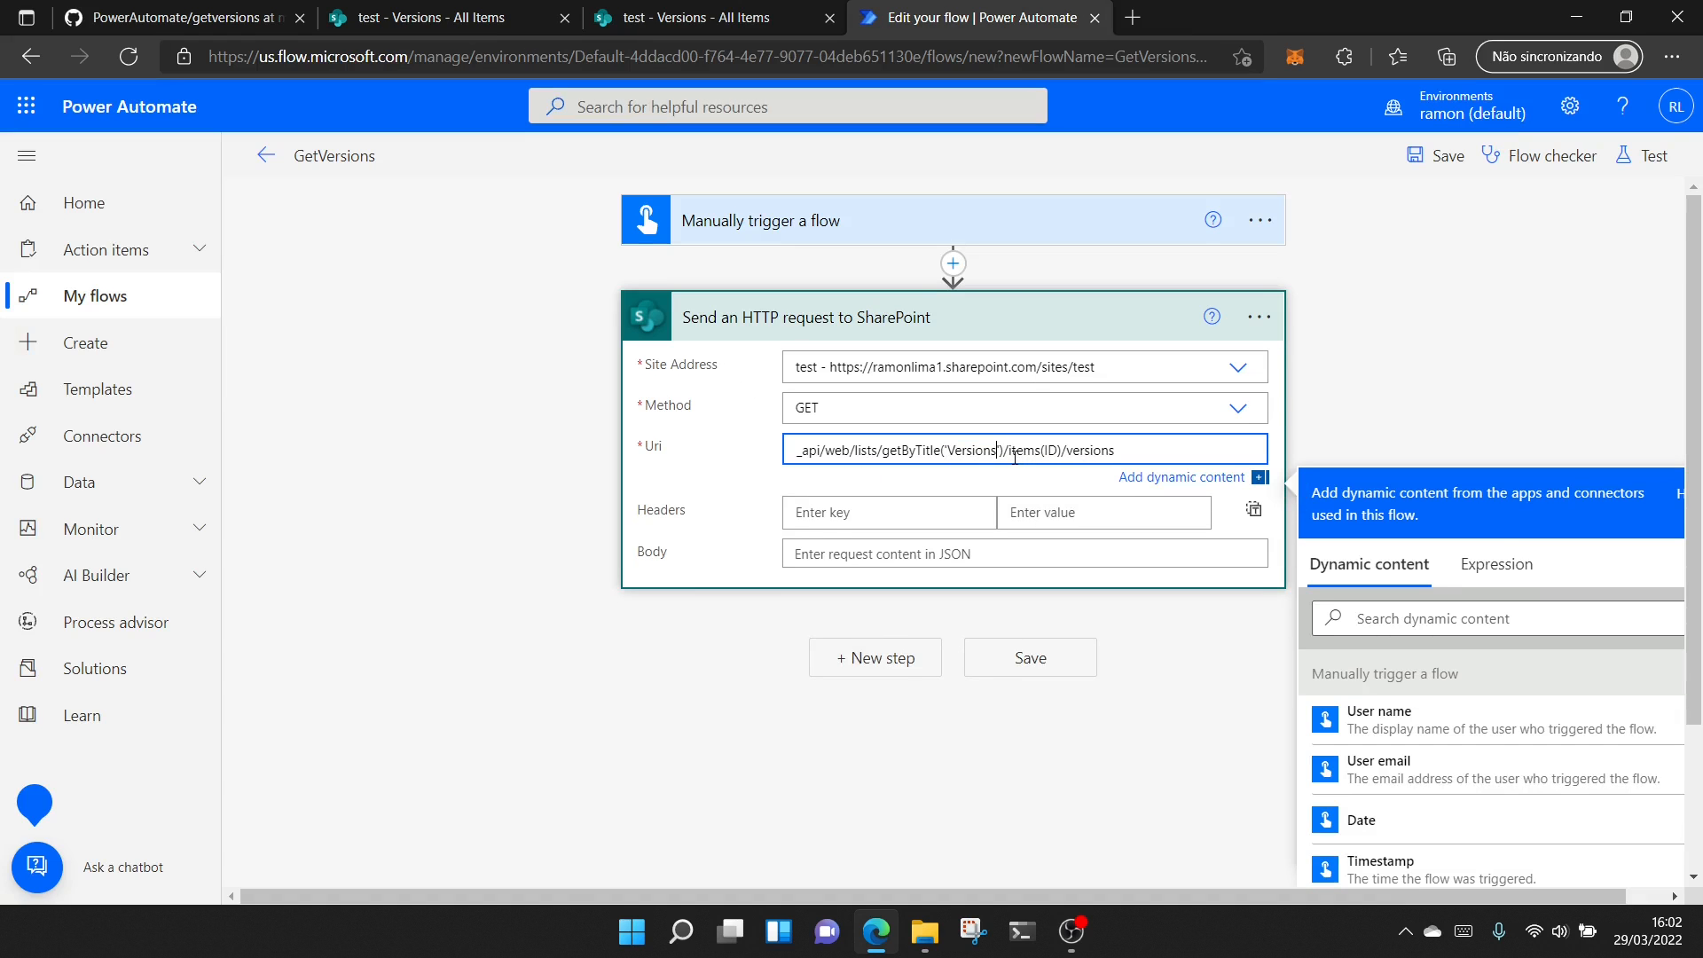
click(563, 20)
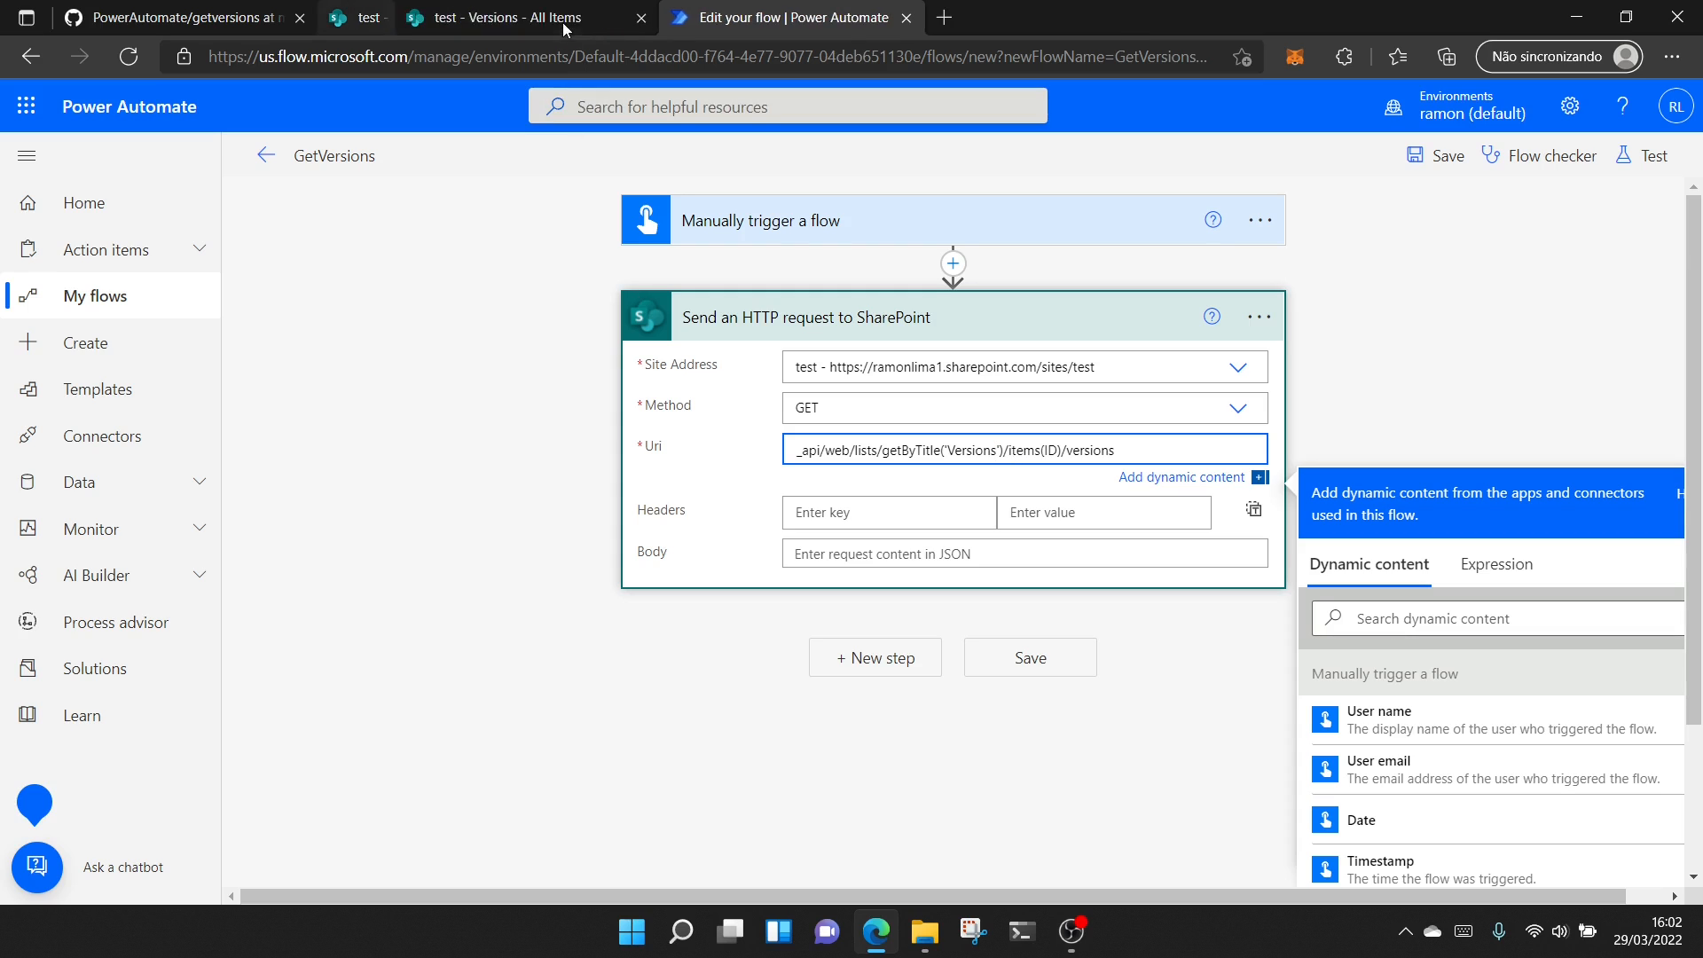
double_click(1054, 449)
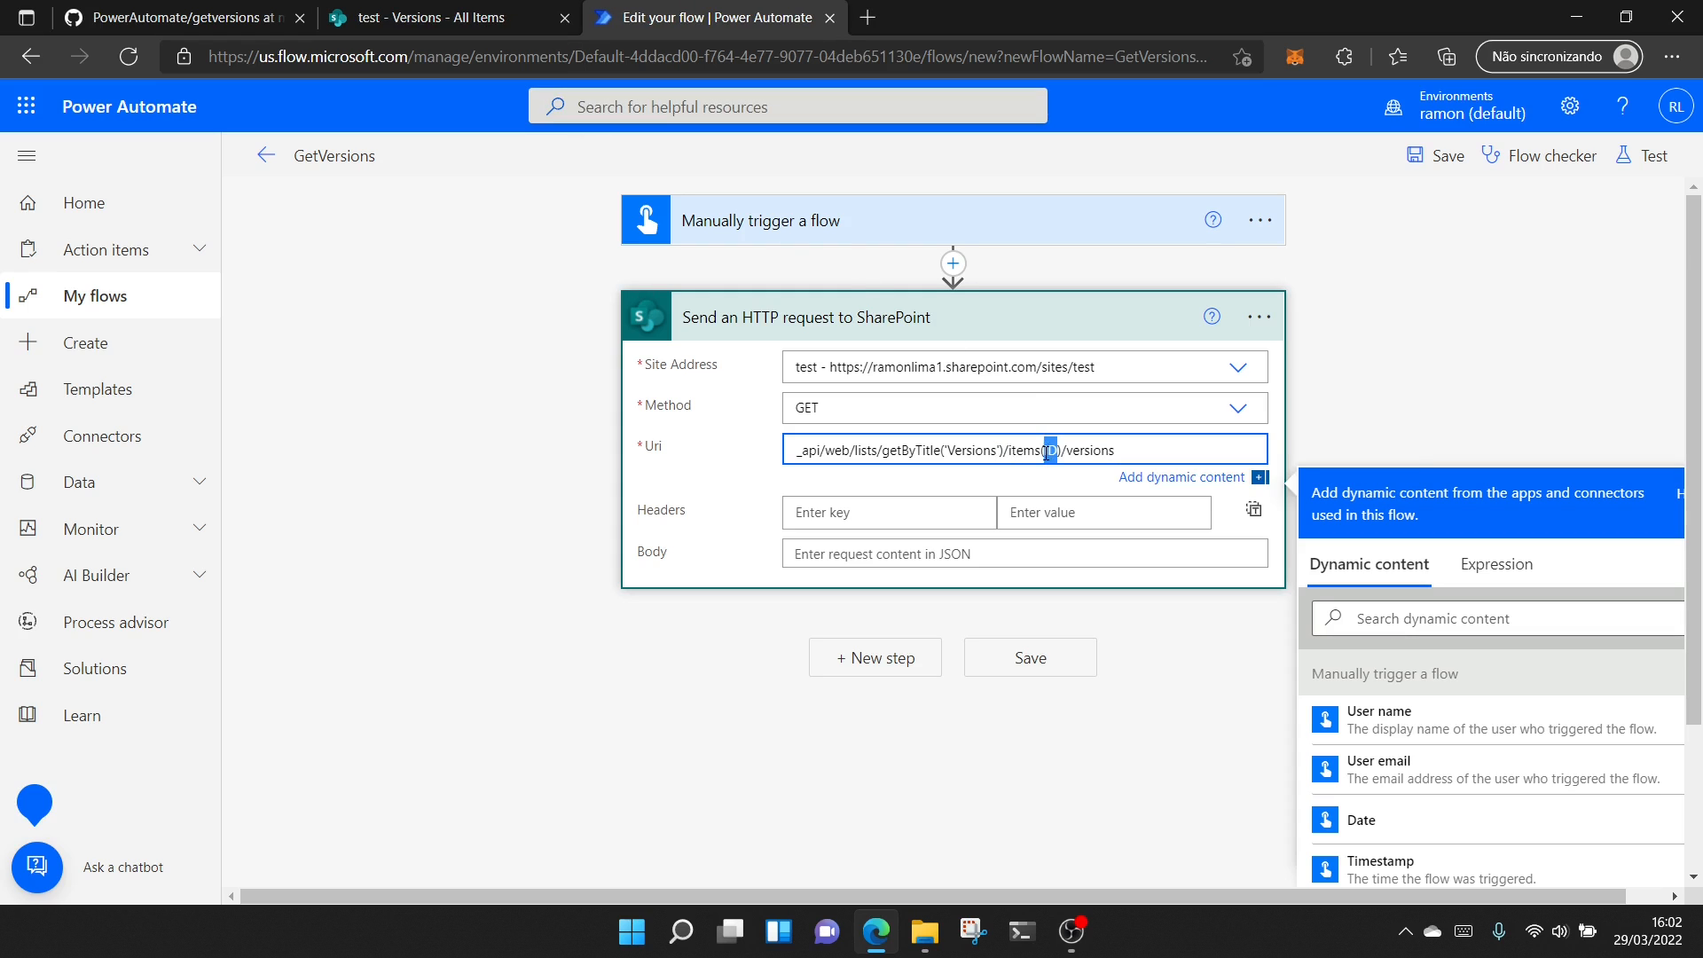
Switch to the SharePoint Versions list and edit its All Items view to show the ID column in position 1
click(390, 18)
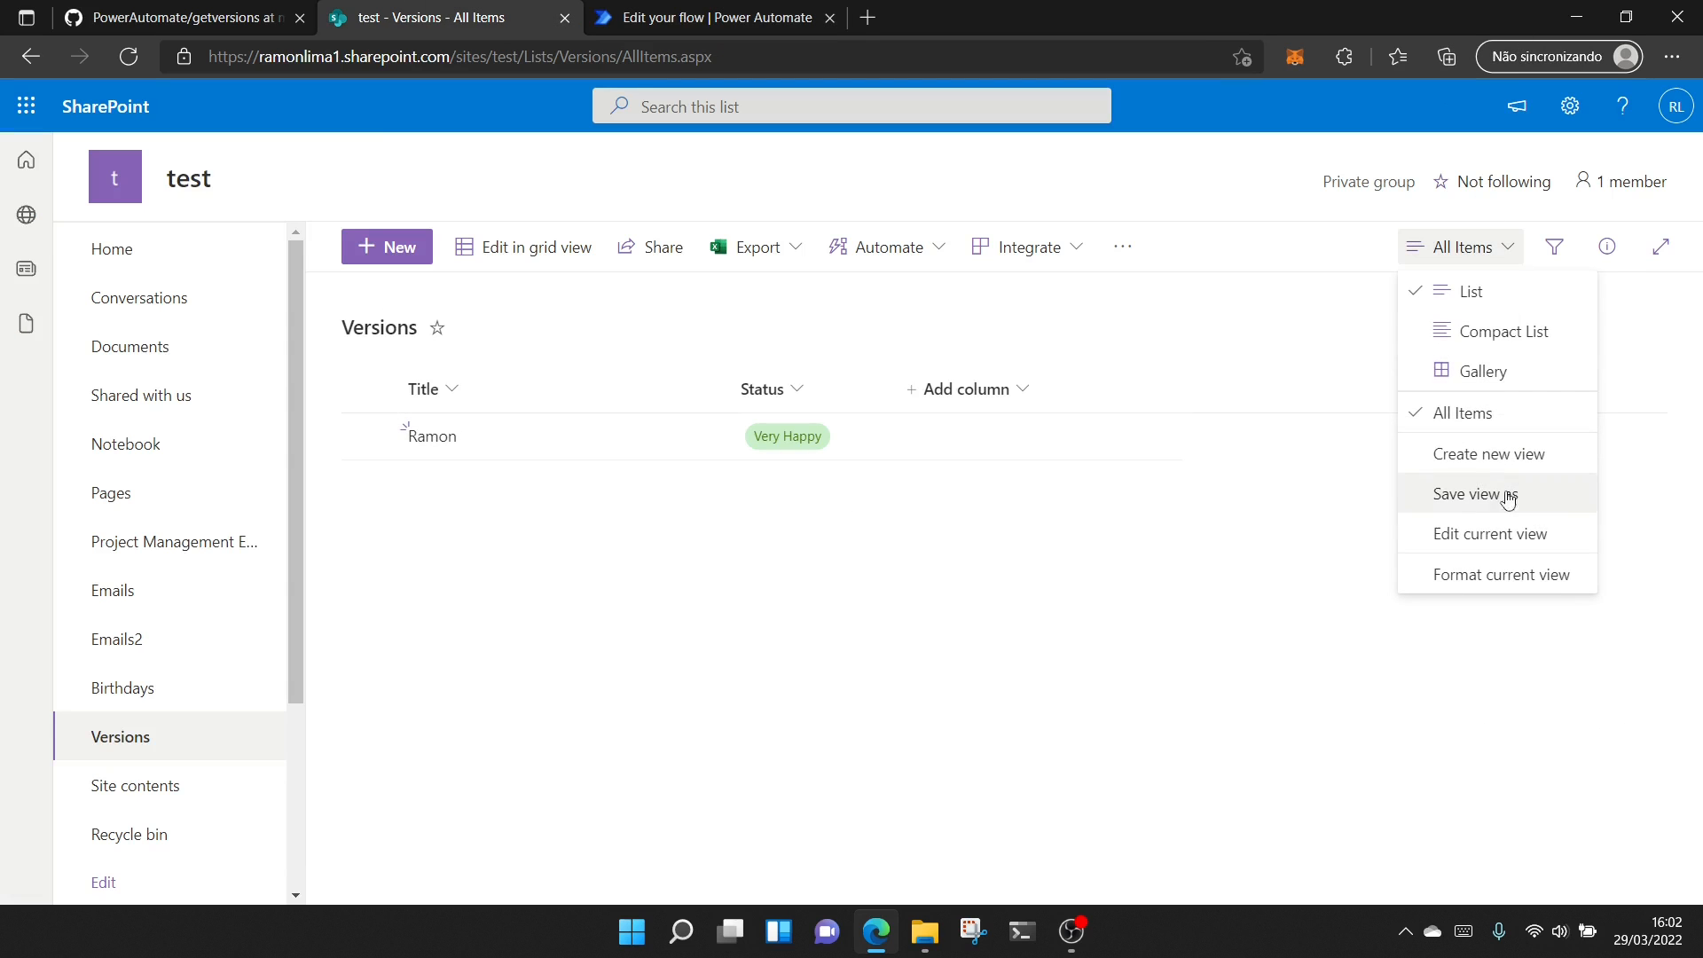
click(1508, 533)
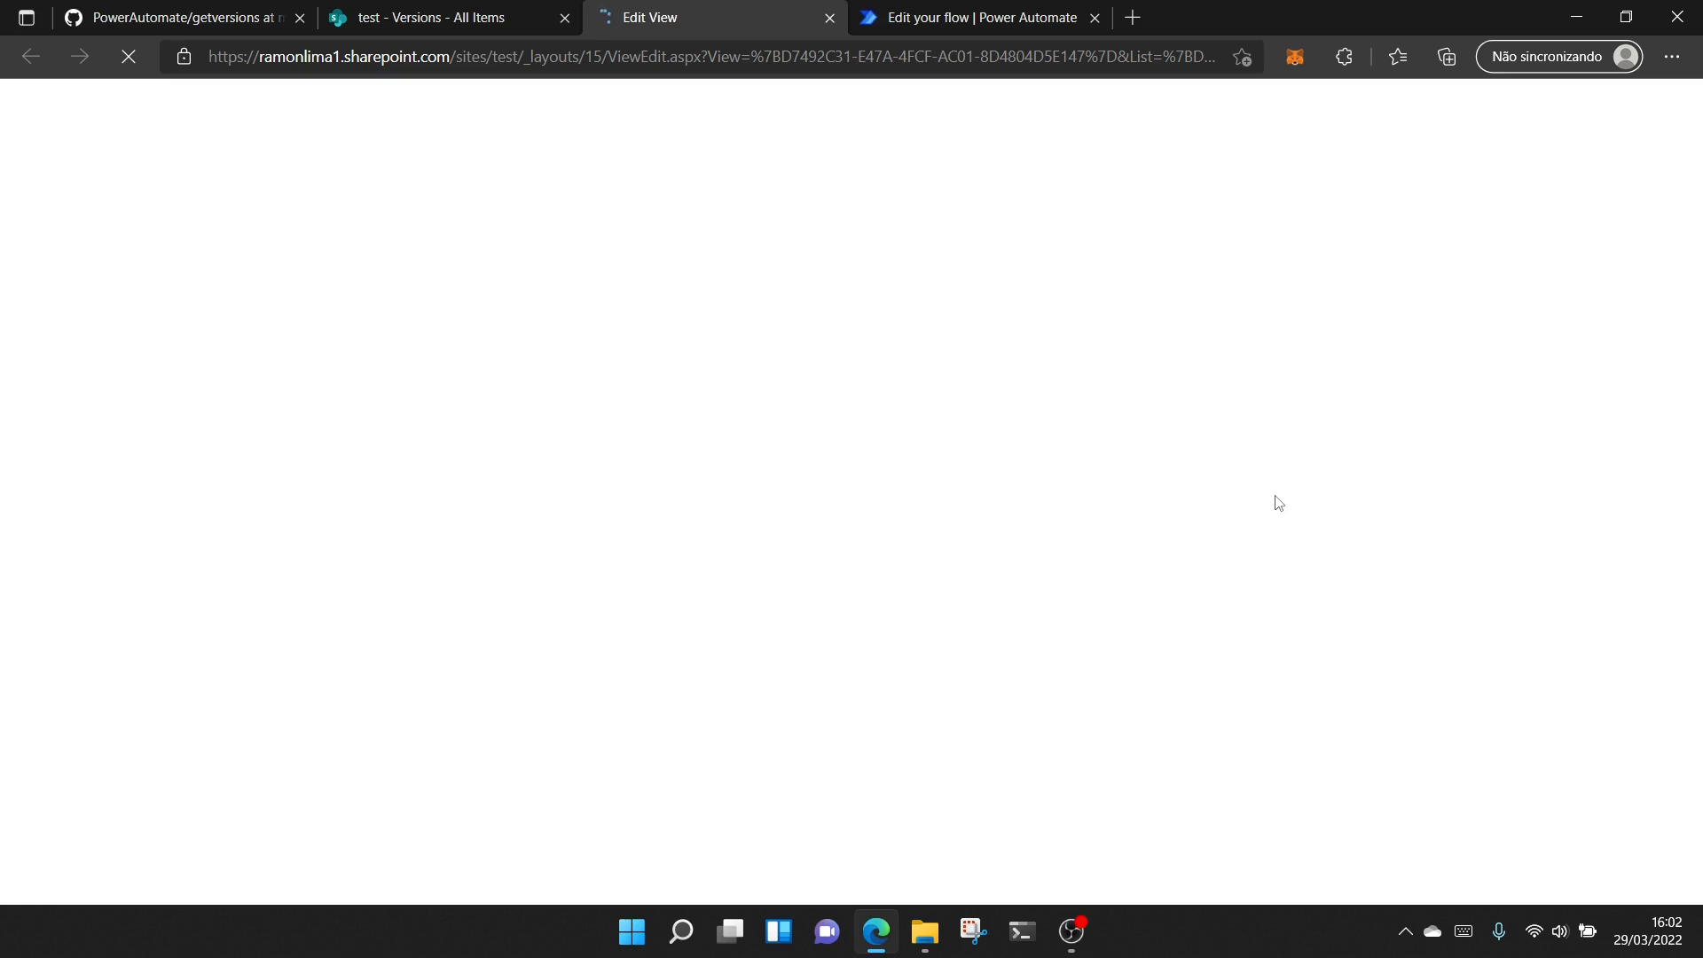
scroll(967, 681, down, 5)
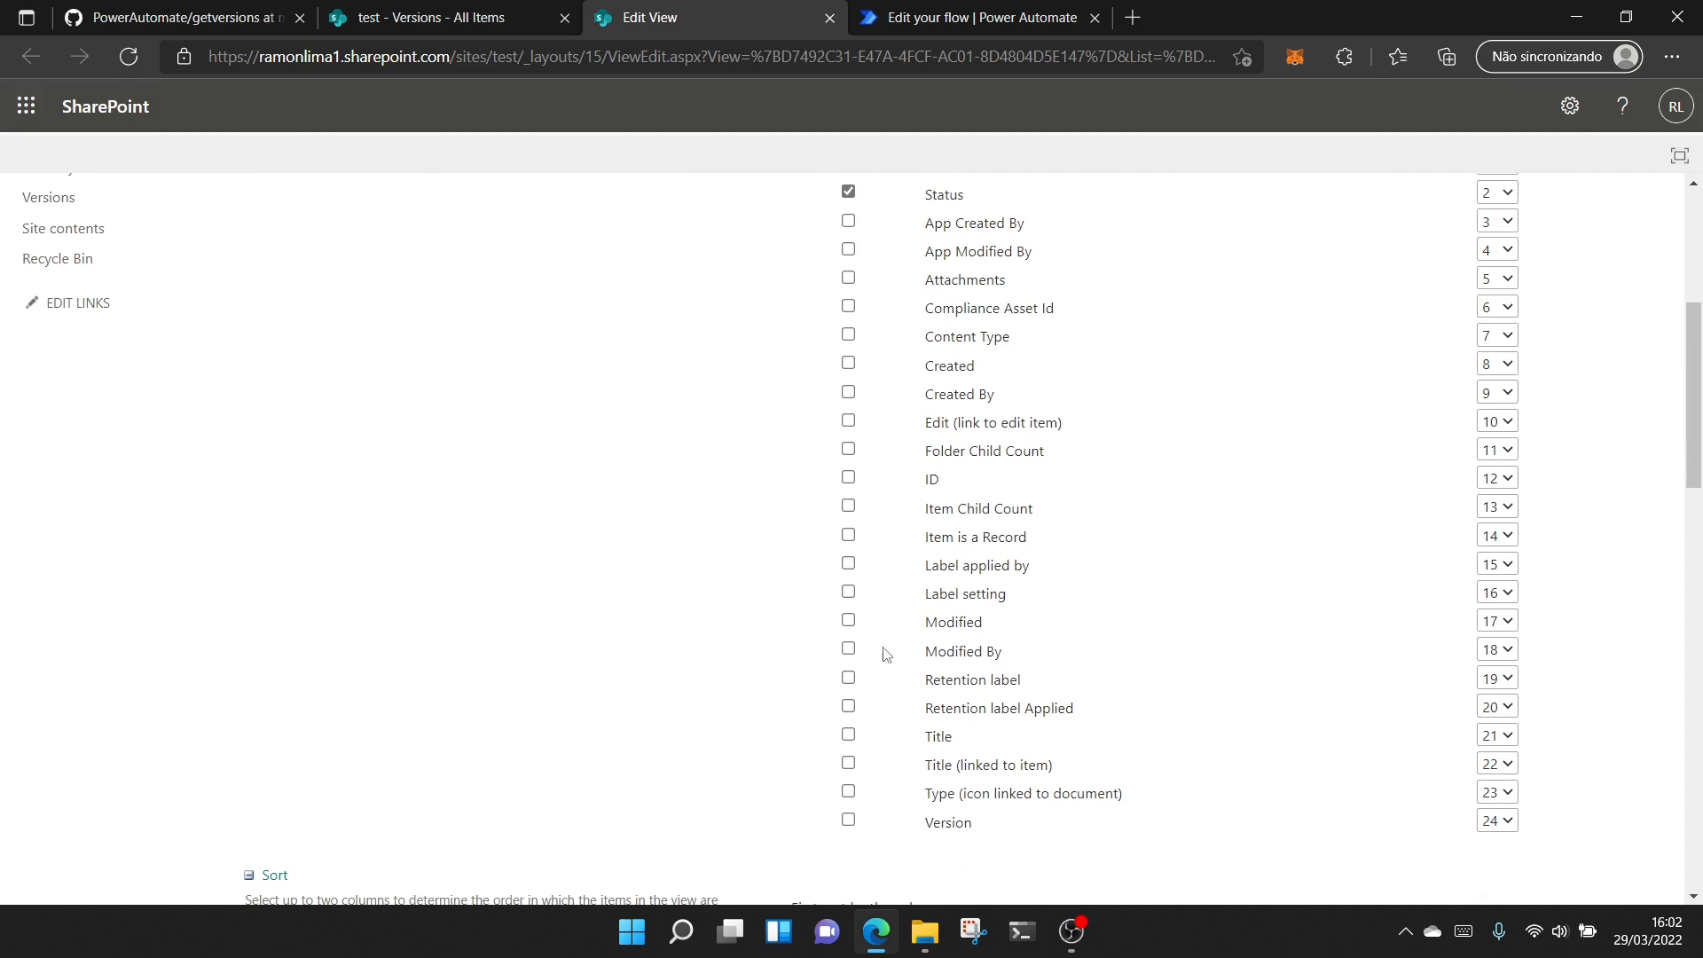
click(849, 478)
click(1497, 479)
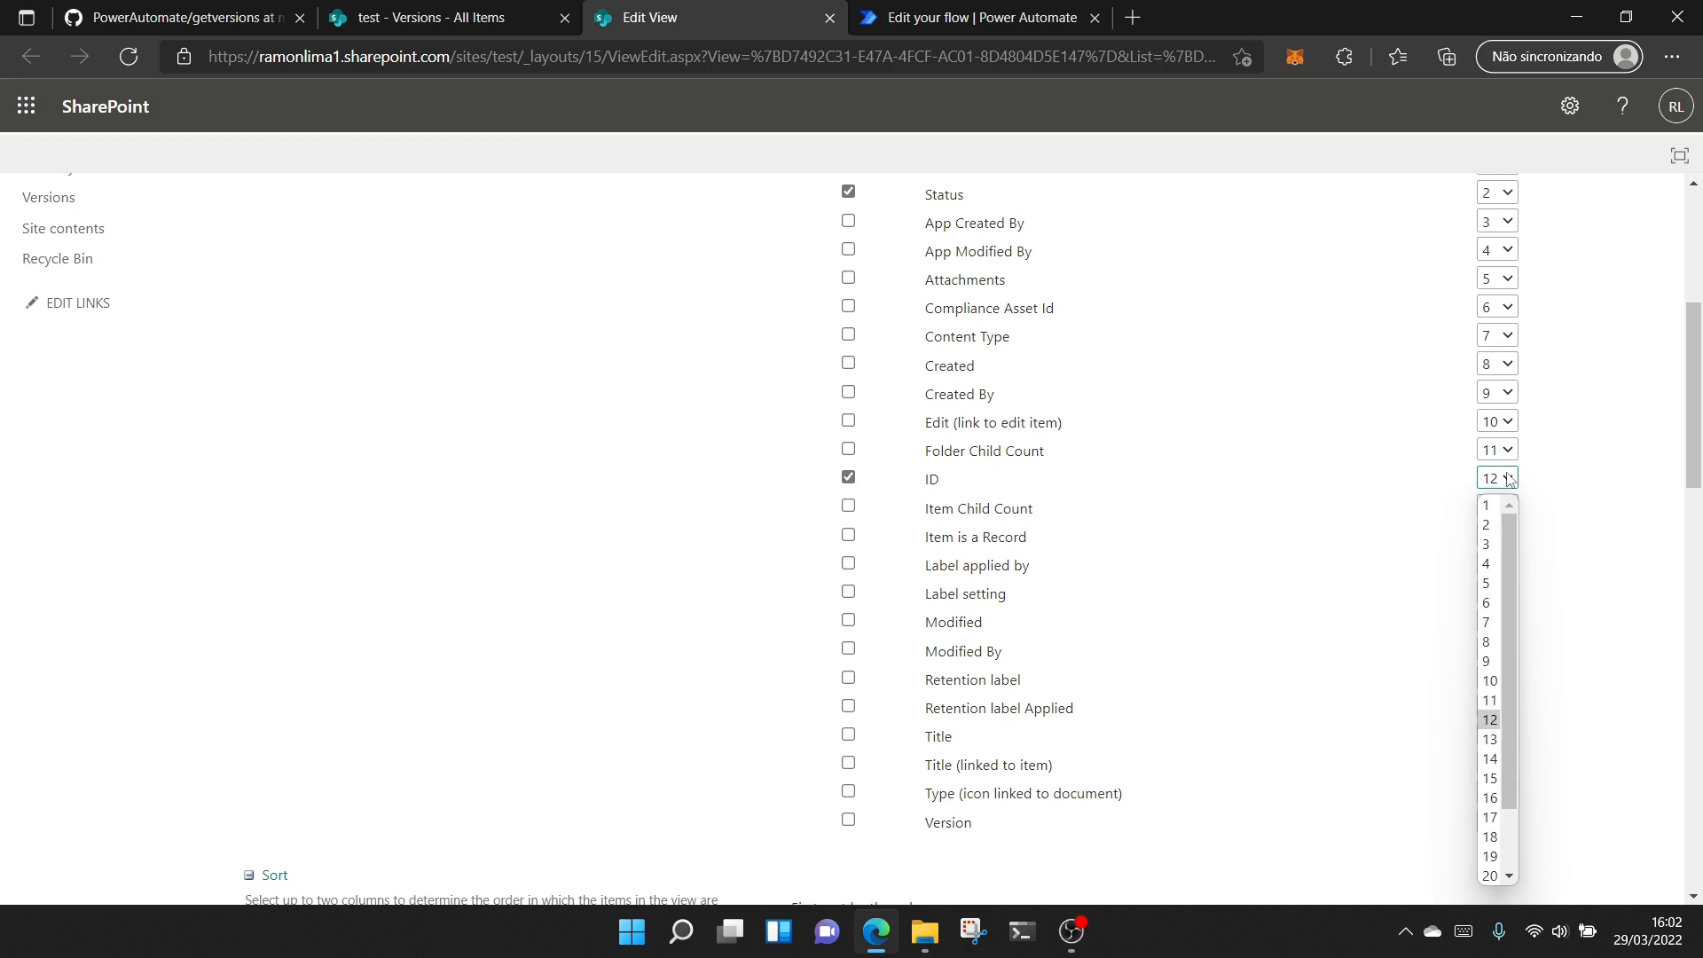
click(1488, 503)
scroll(1397, 621, up, 5)
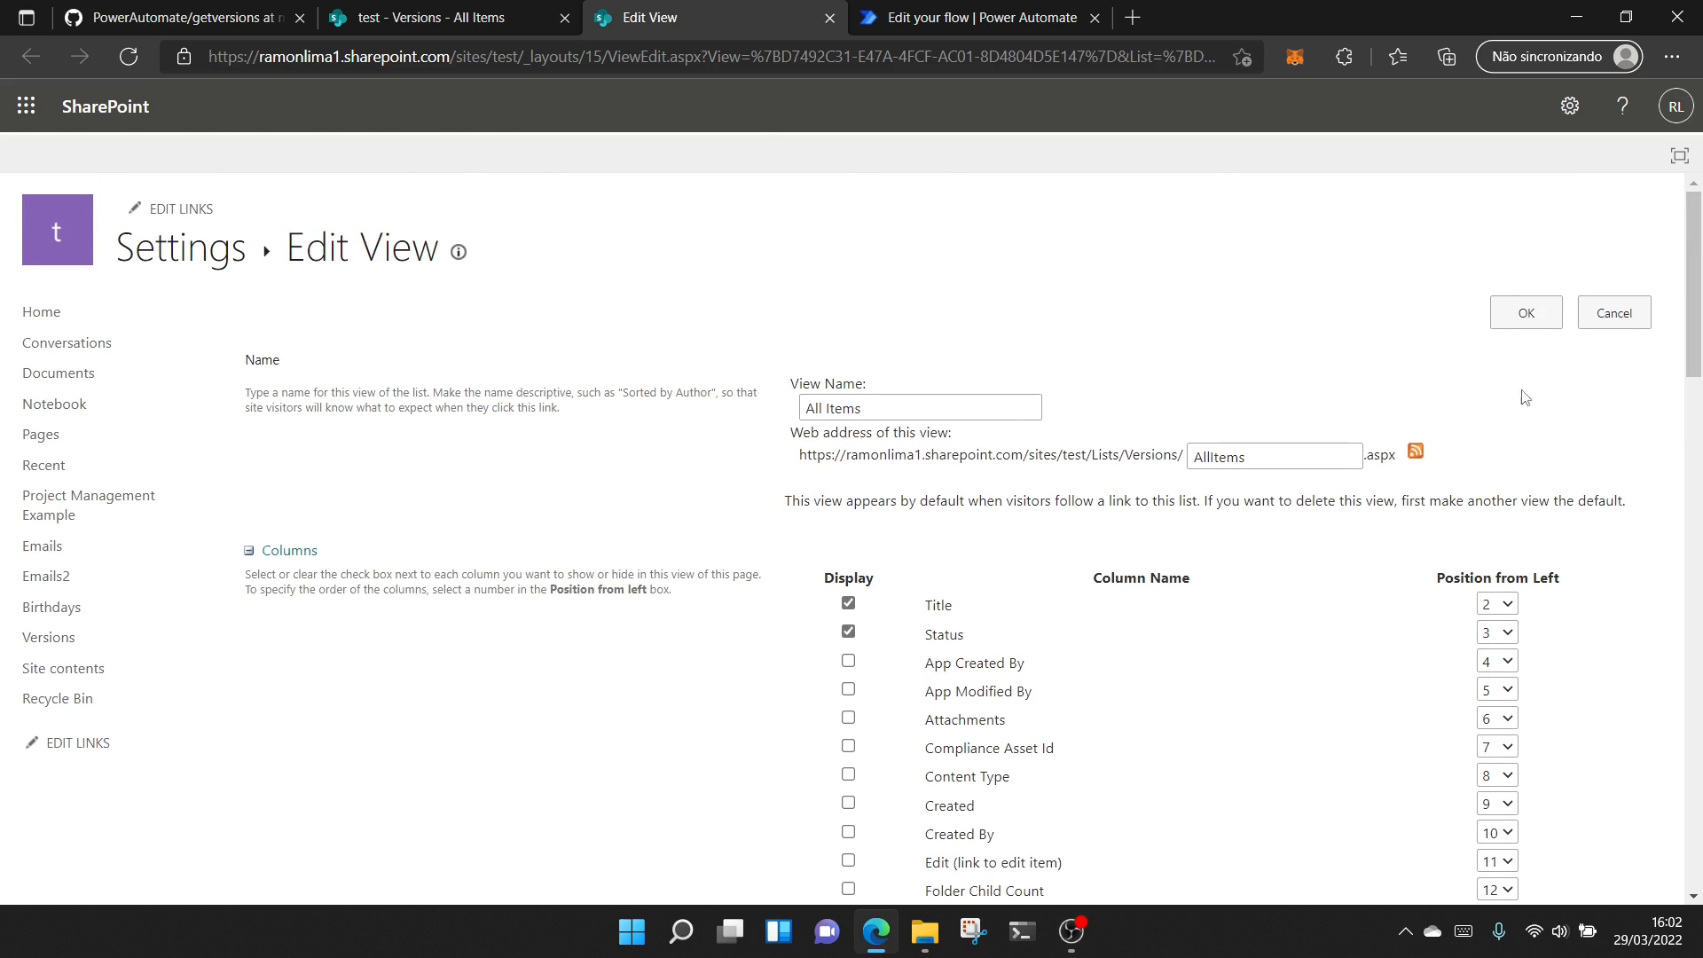
click(1519, 317)
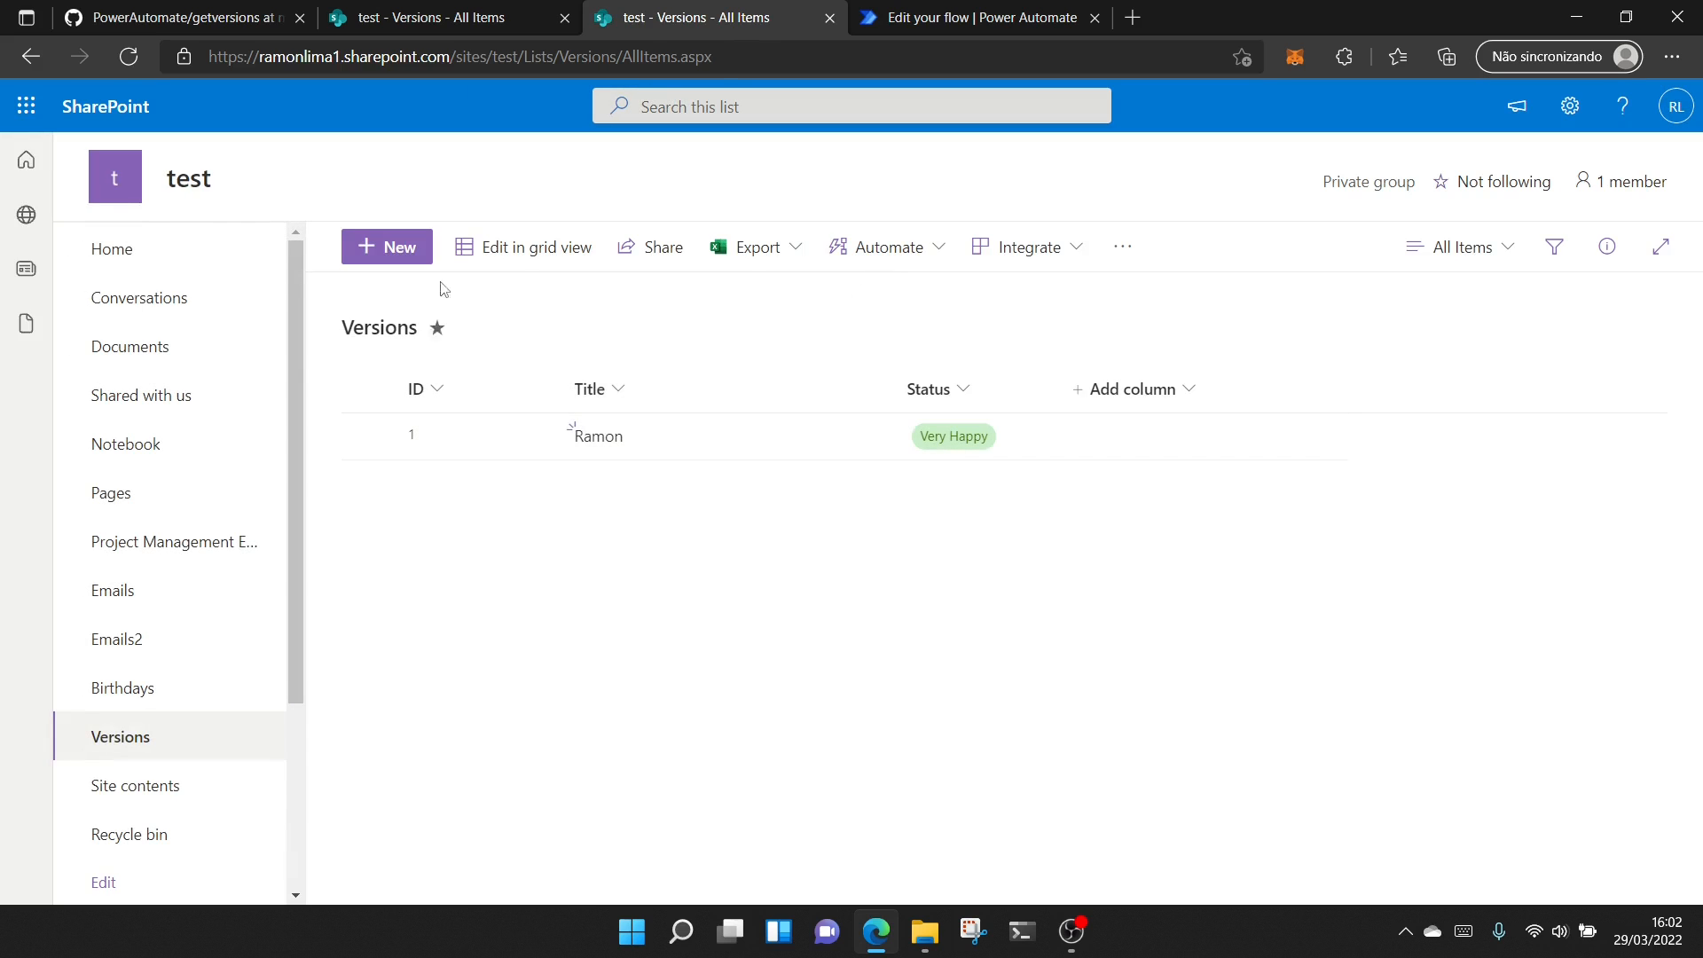
Switch back to the Power Automate flow and enter 1 as the item ID in the request's Uri
click(869, 11)
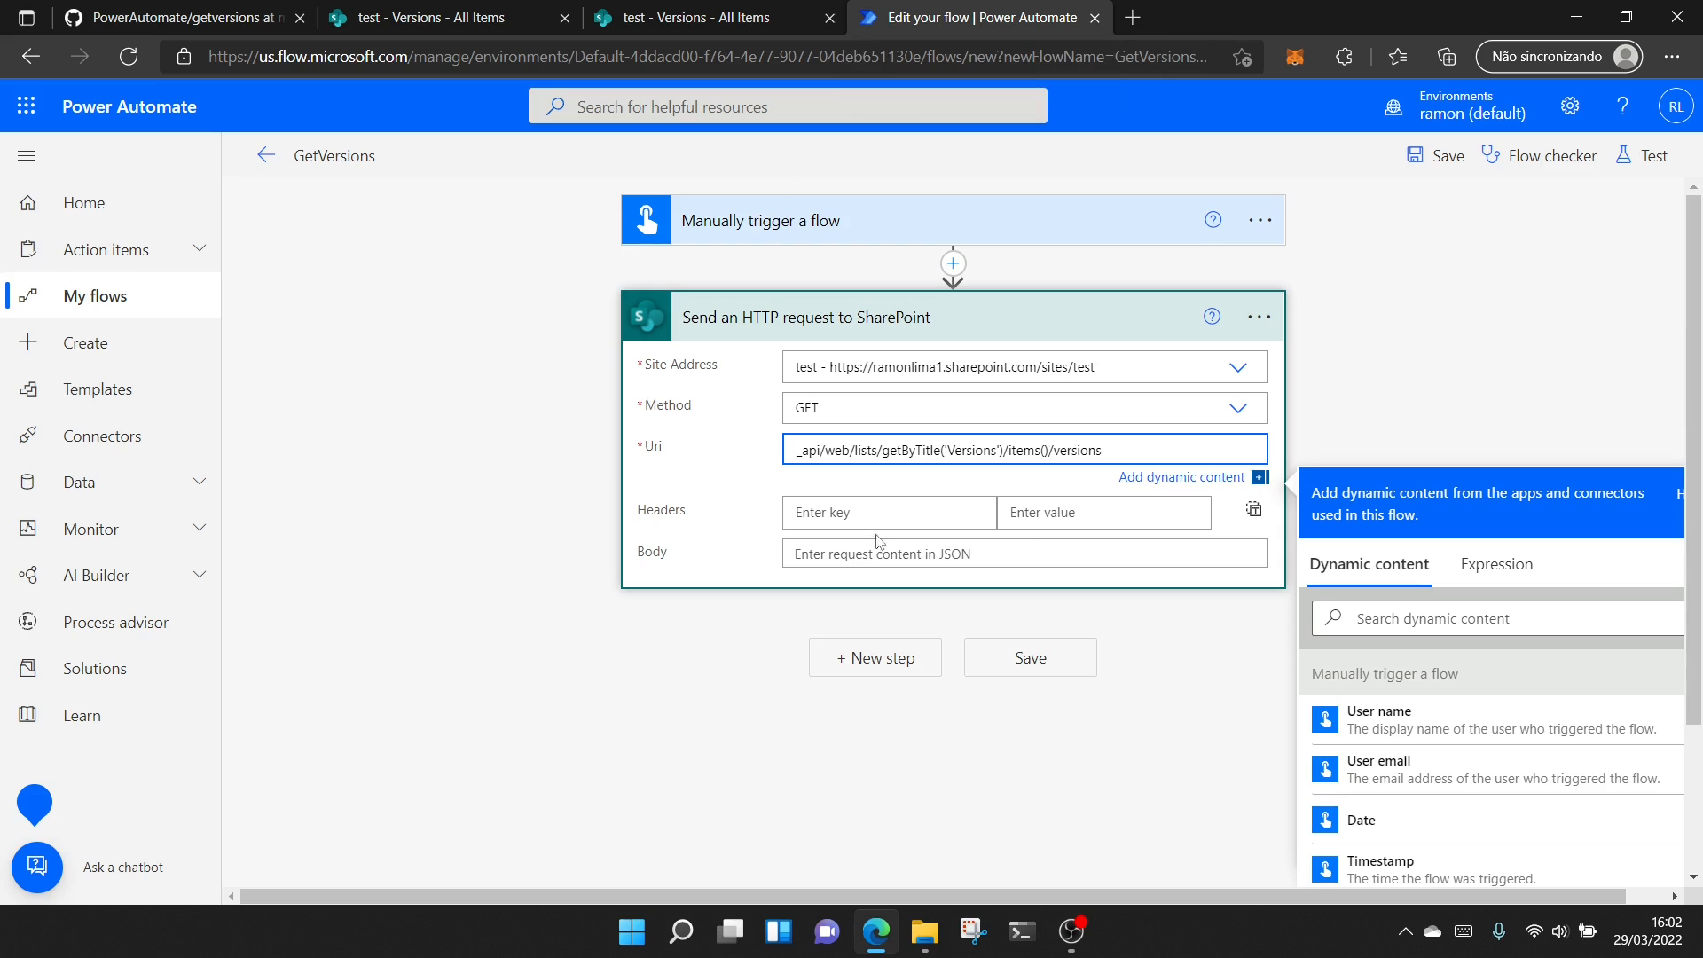
text(1)
click(1512, 383)
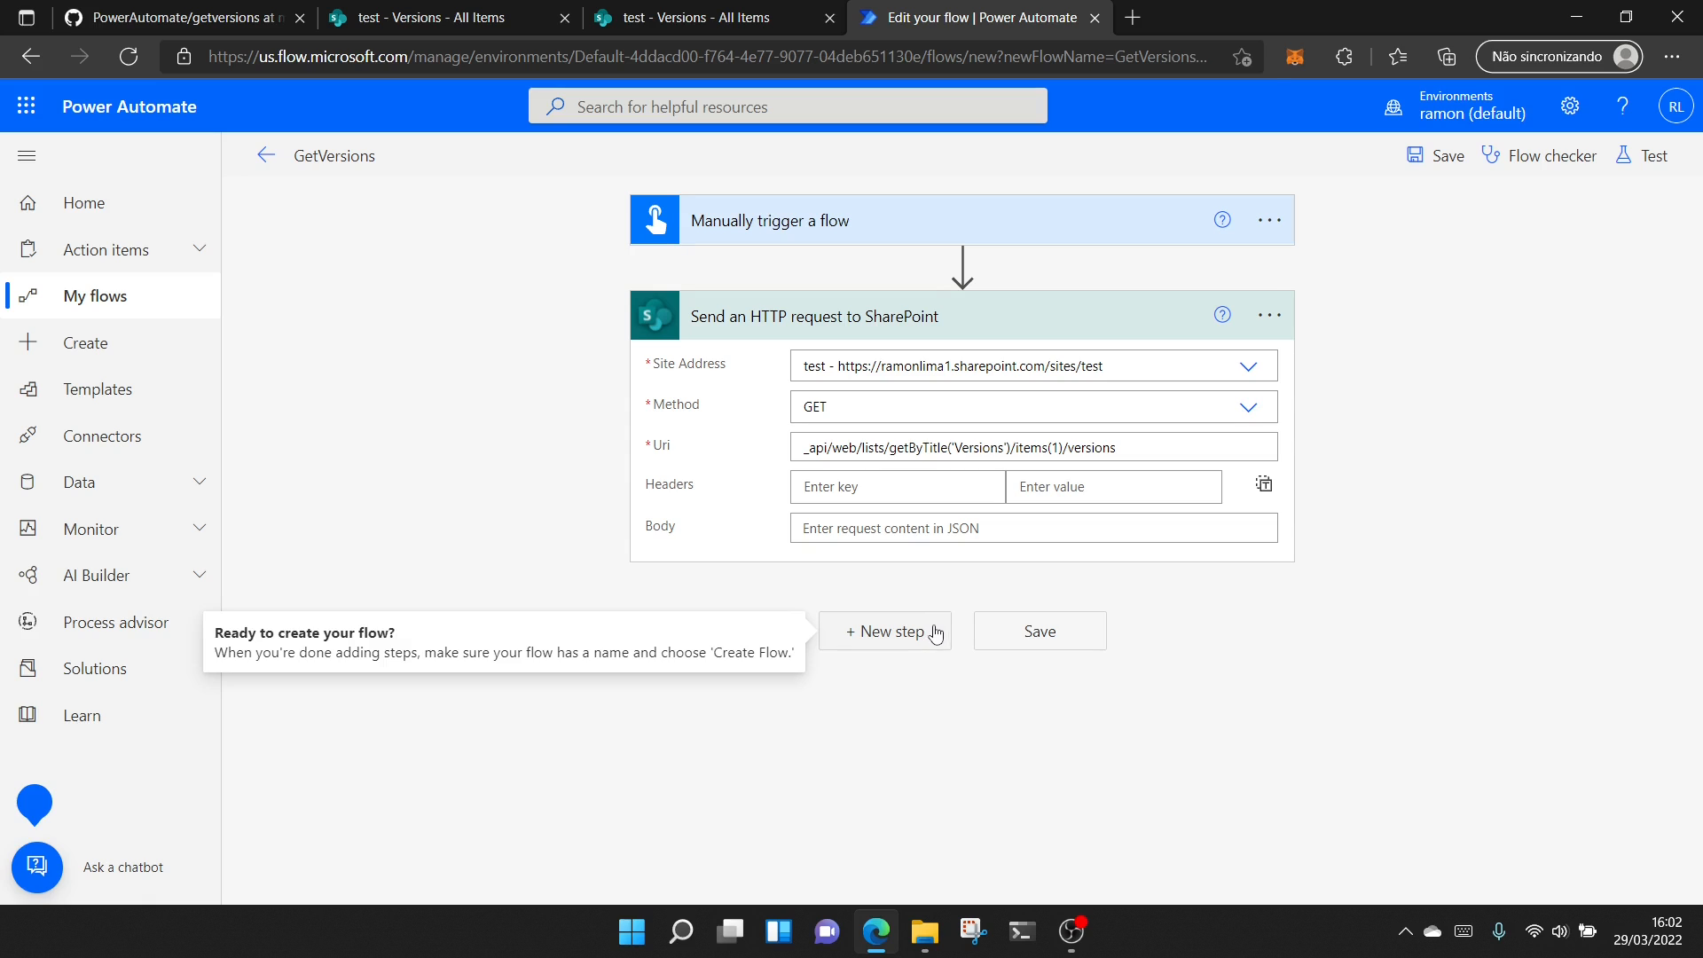
Add a Compose data operation after the HTTP request action
click(884, 635)
text(compose)
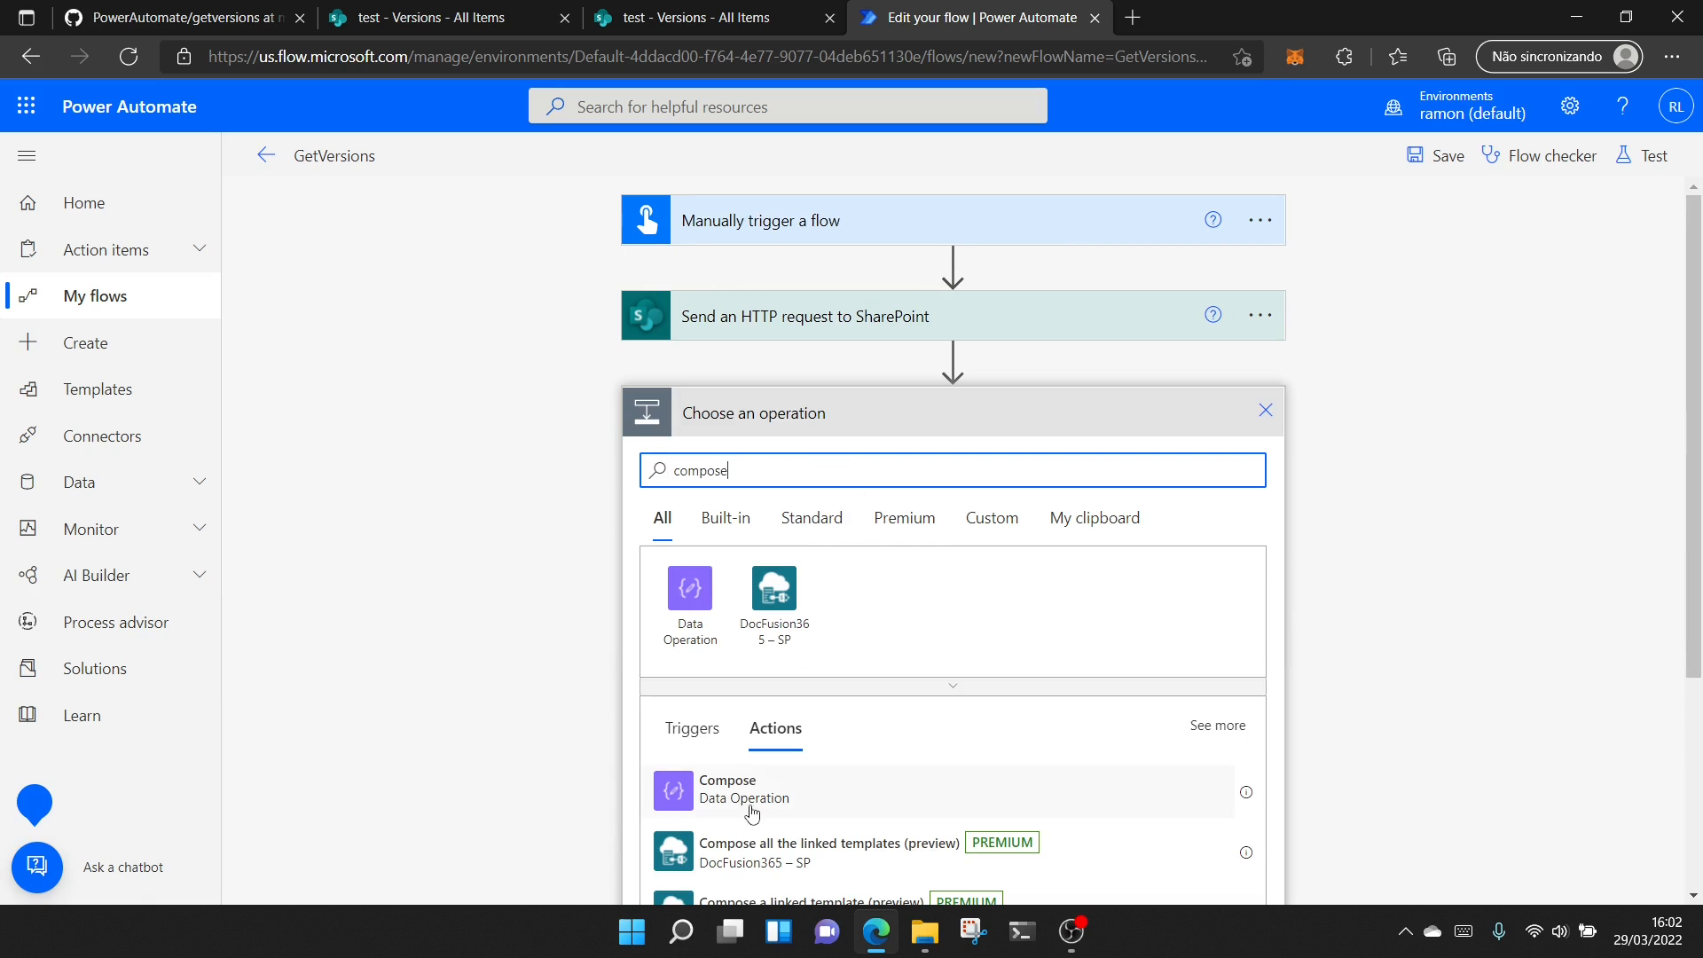
click(747, 807)
click(853, 457)
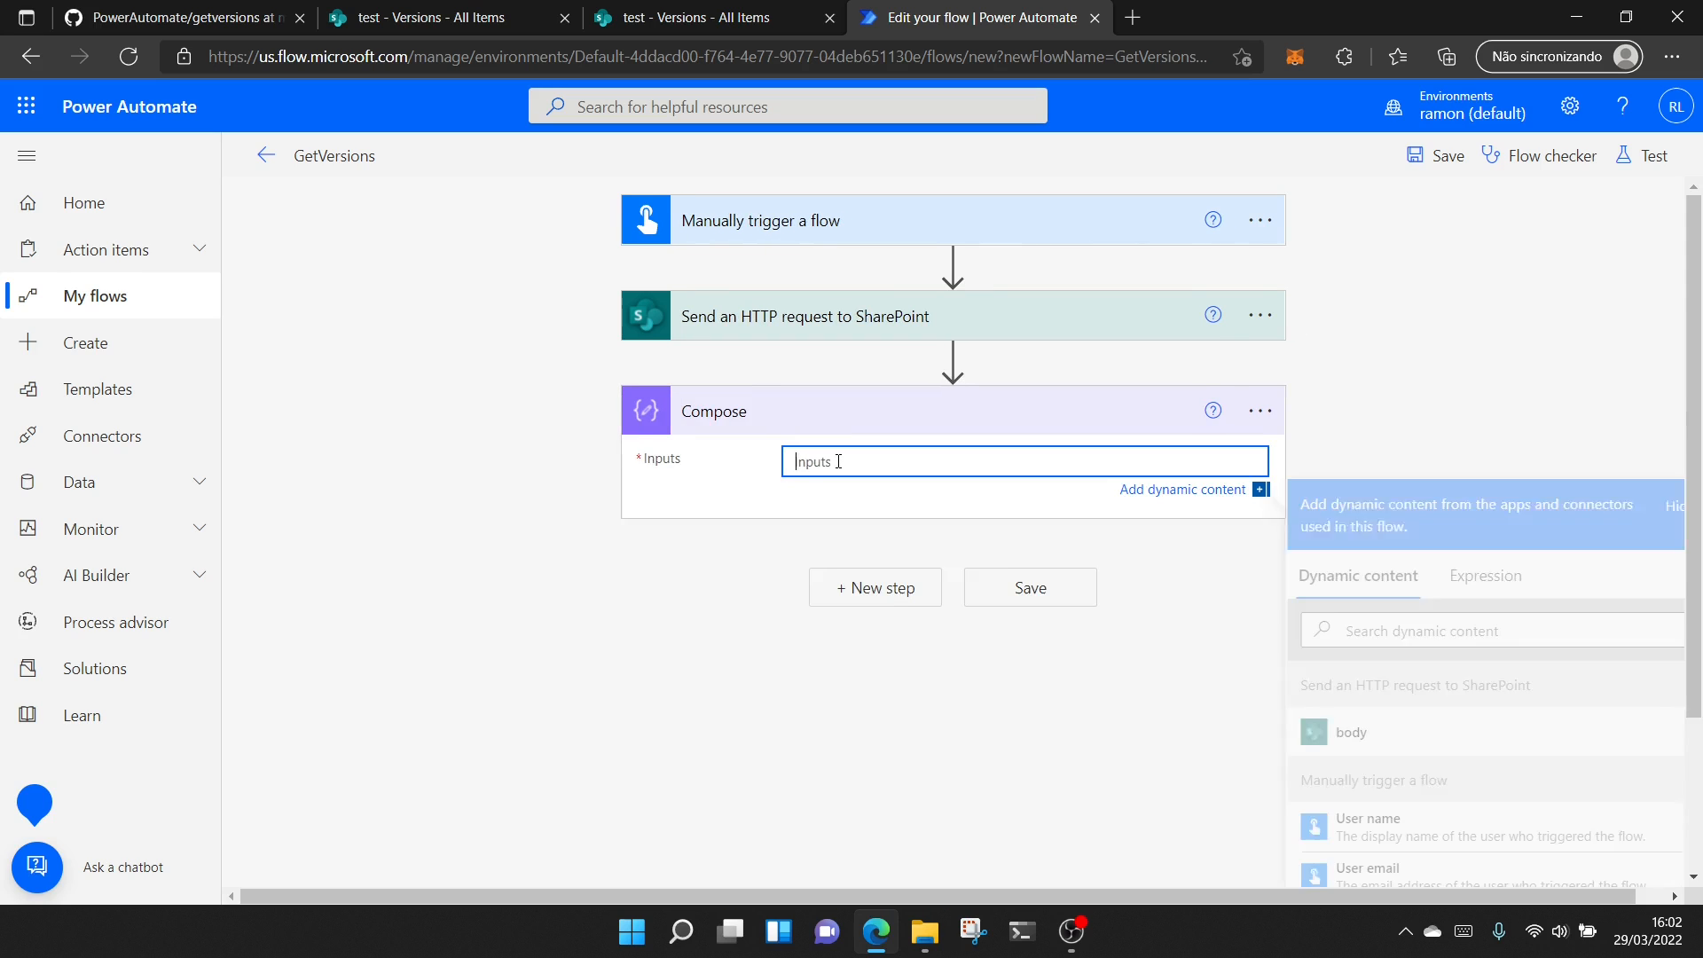
Rename the Send an HTTP request to SharePoint action to getVersions
click(1259, 316)
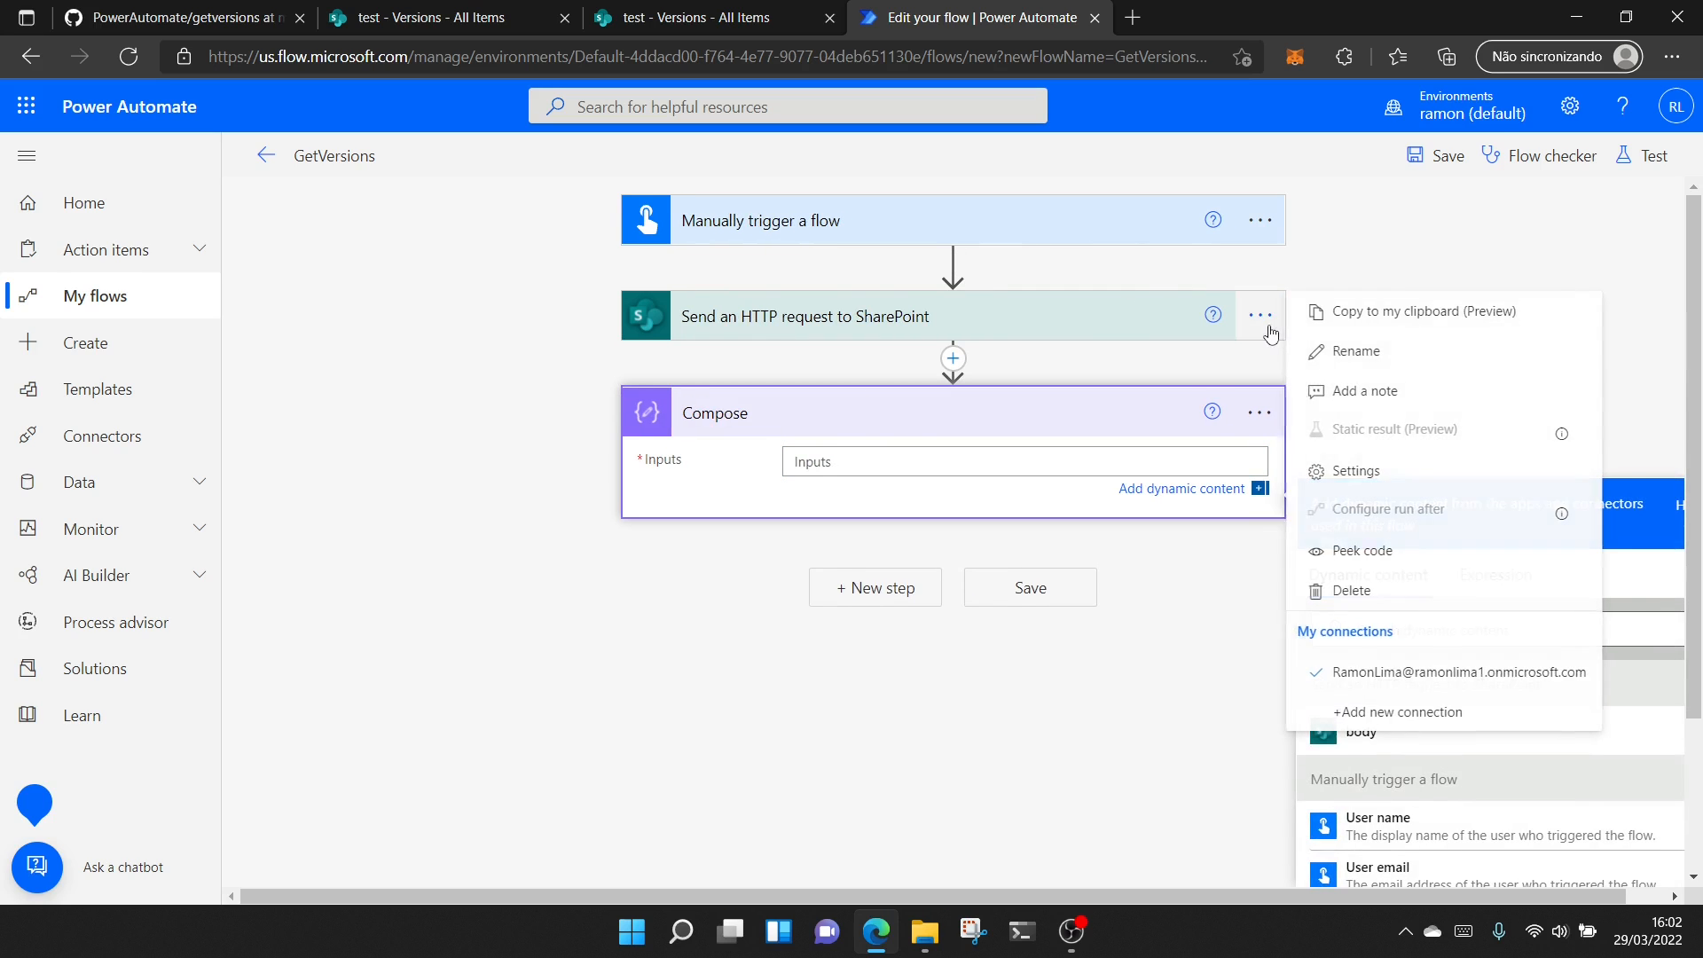
click(1331, 347)
text(getVer)
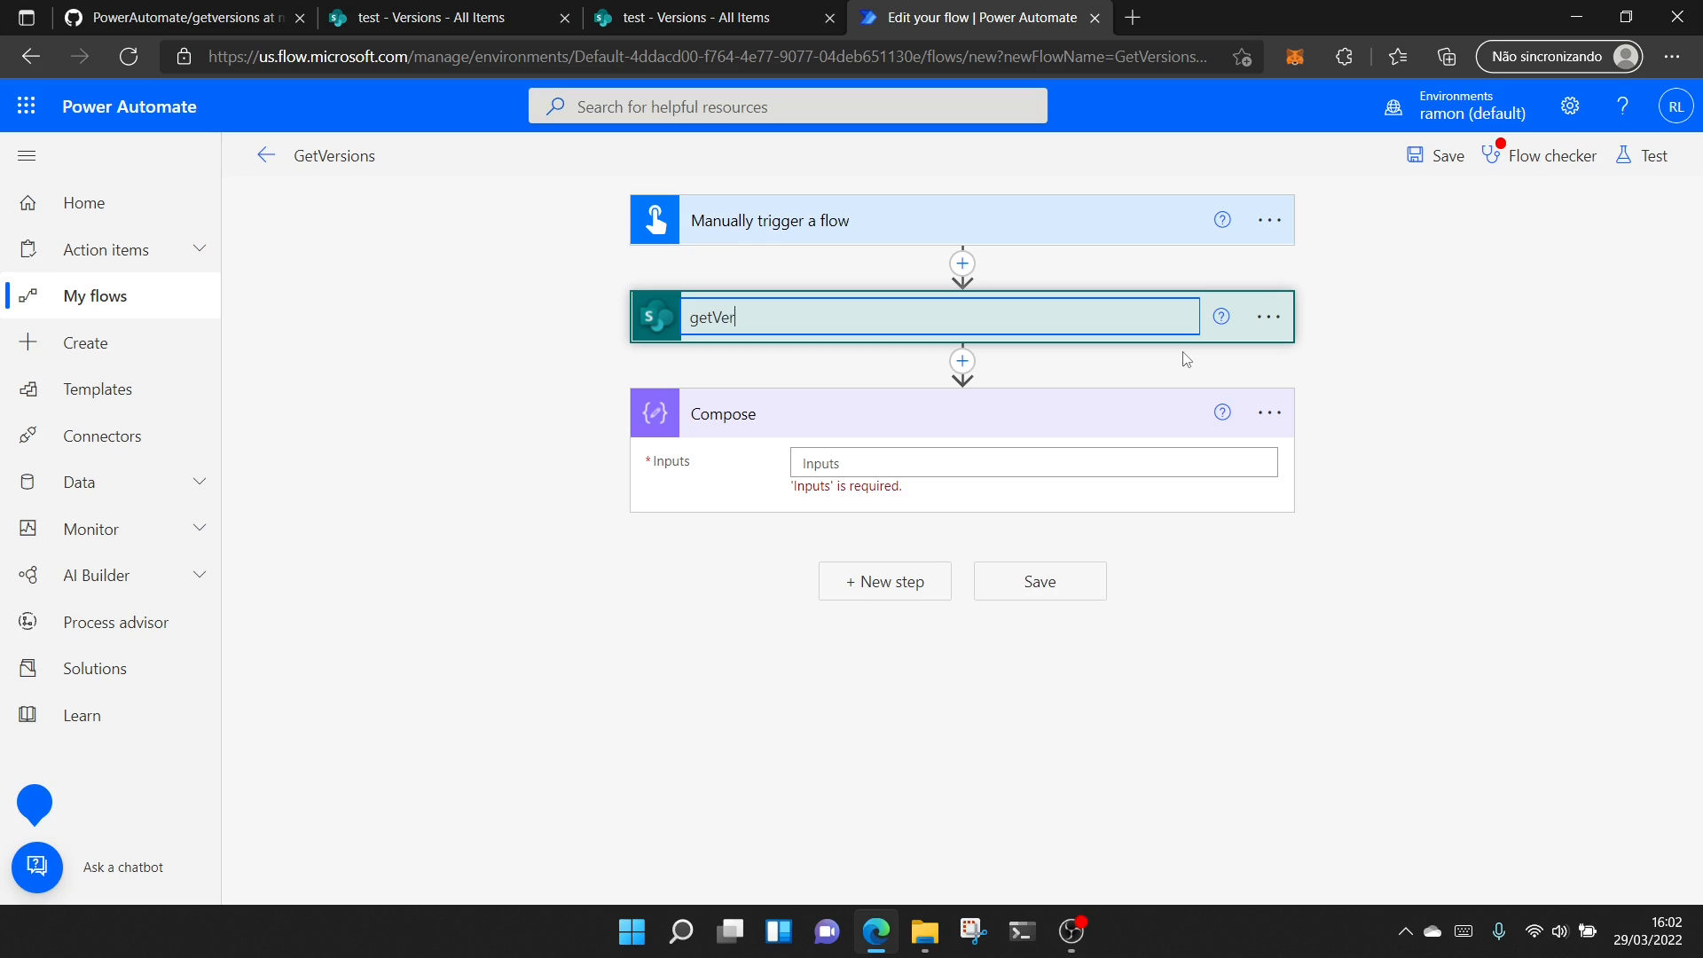
text(sions)
Set the Compose action's Inputs to the body output of getVersions
click(877, 460)
click(1465, 756)
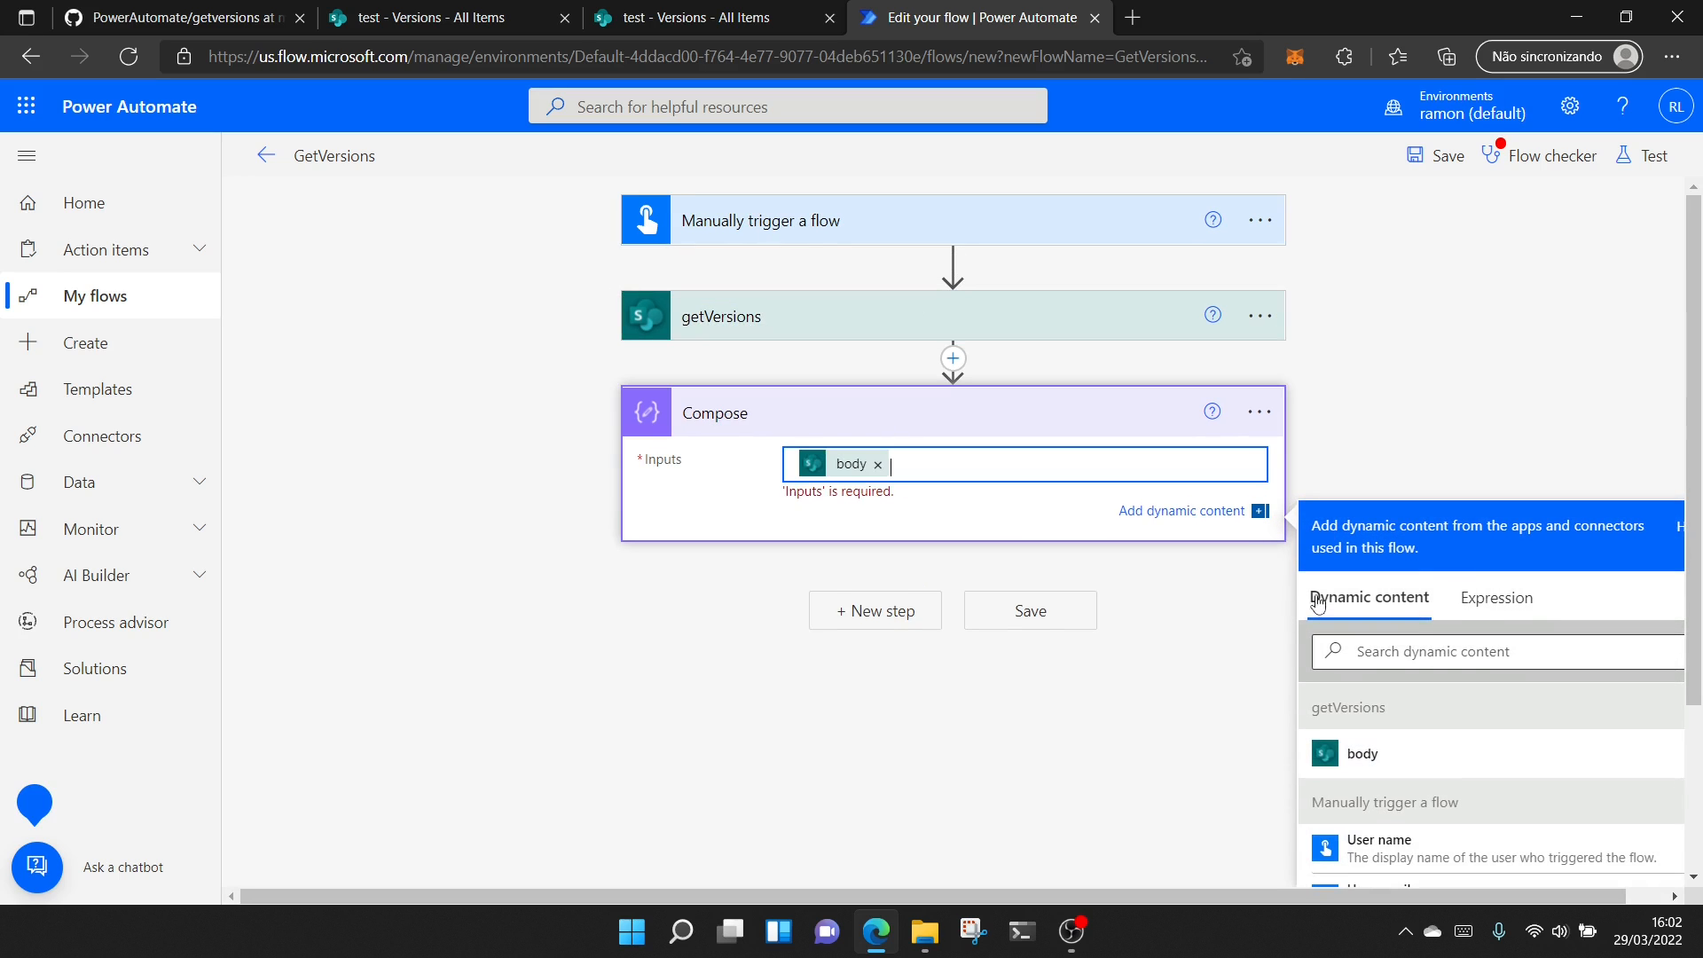
click(1404, 346)
Save the GetVersions flow and run it as a manual test with the existing SharePoint connection
click(1436, 159)
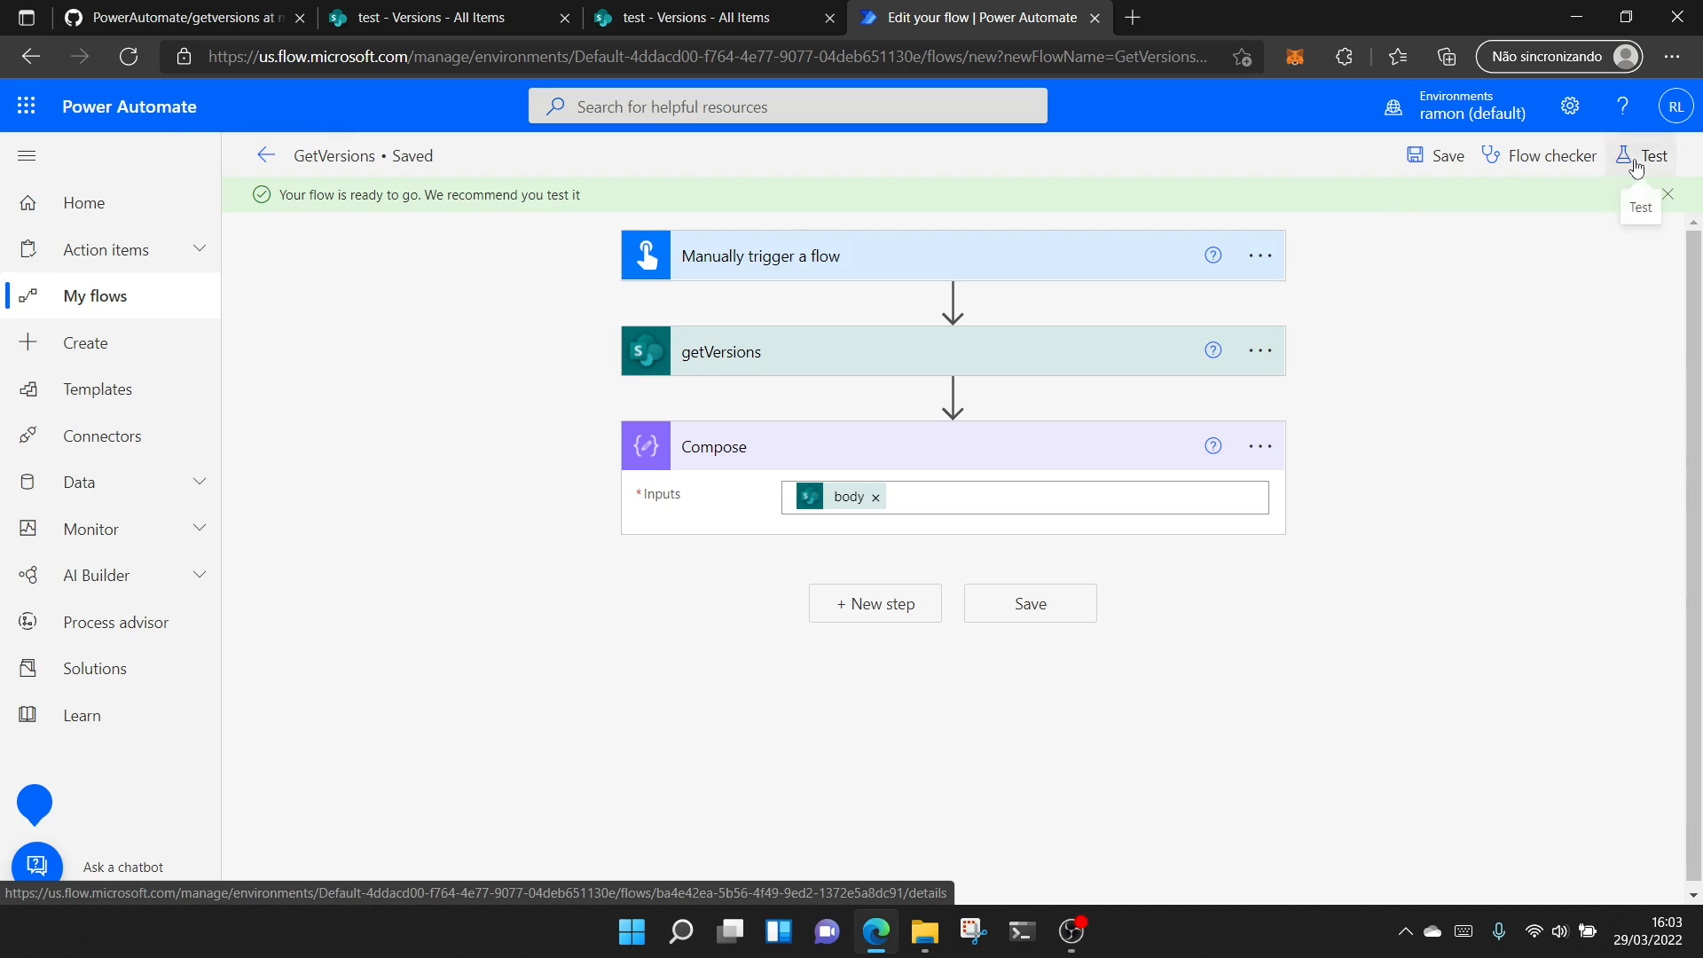
click(1635, 158)
click(1355, 208)
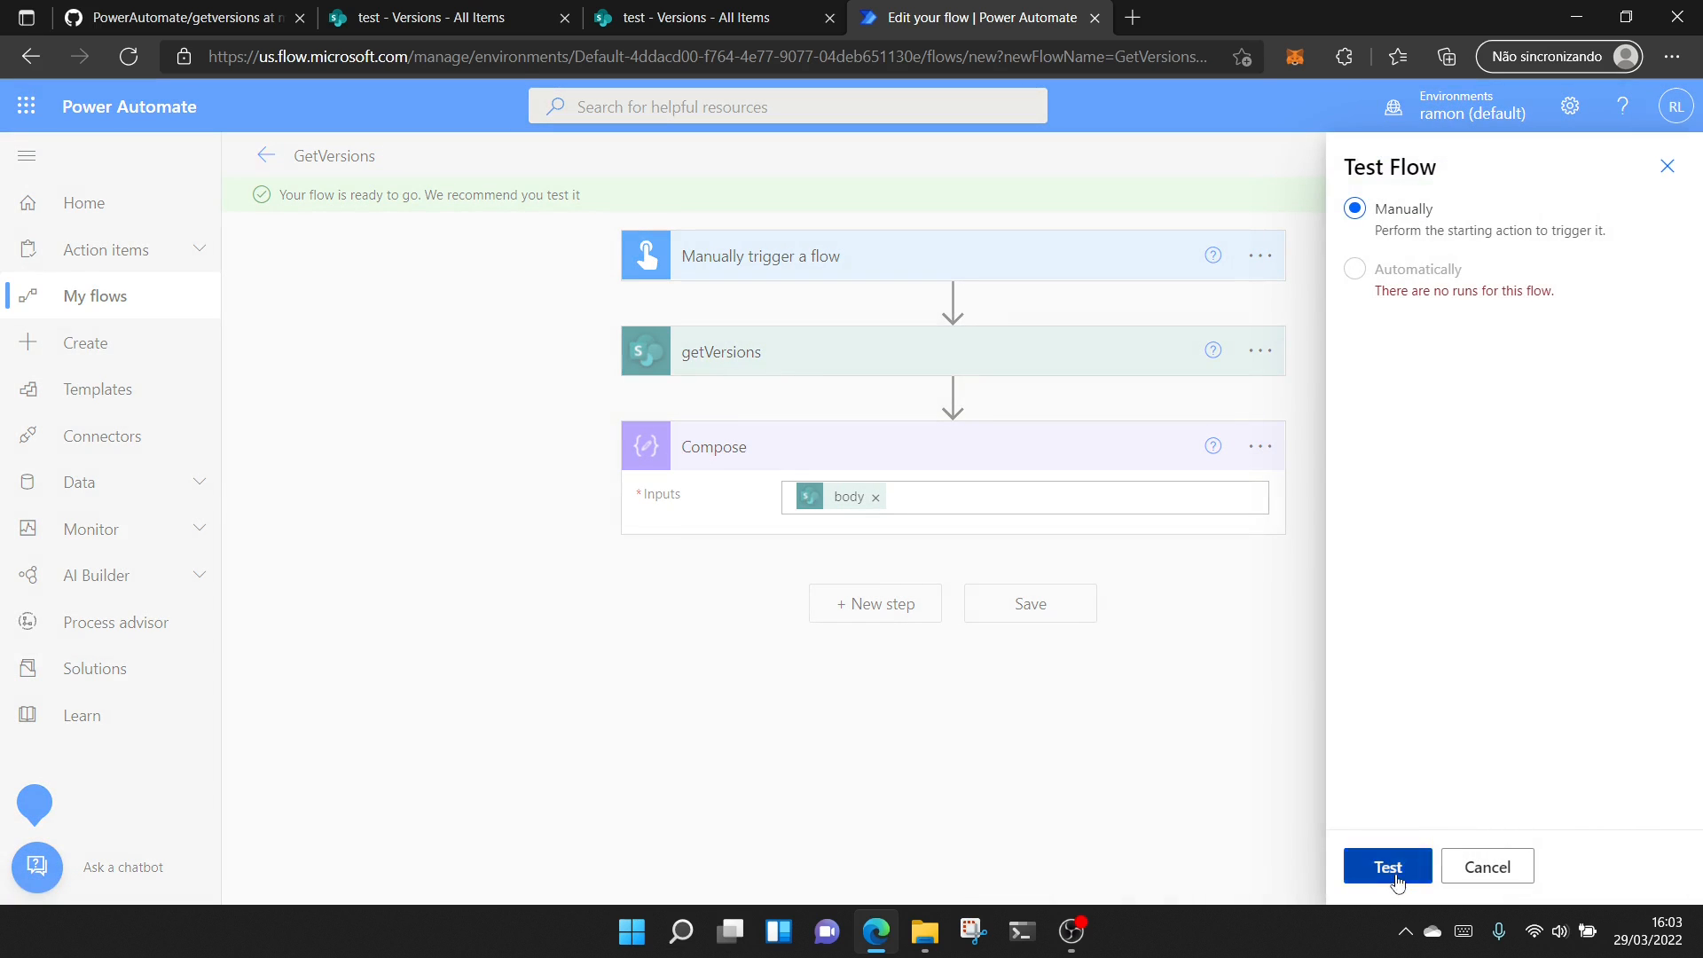
click(1391, 869)
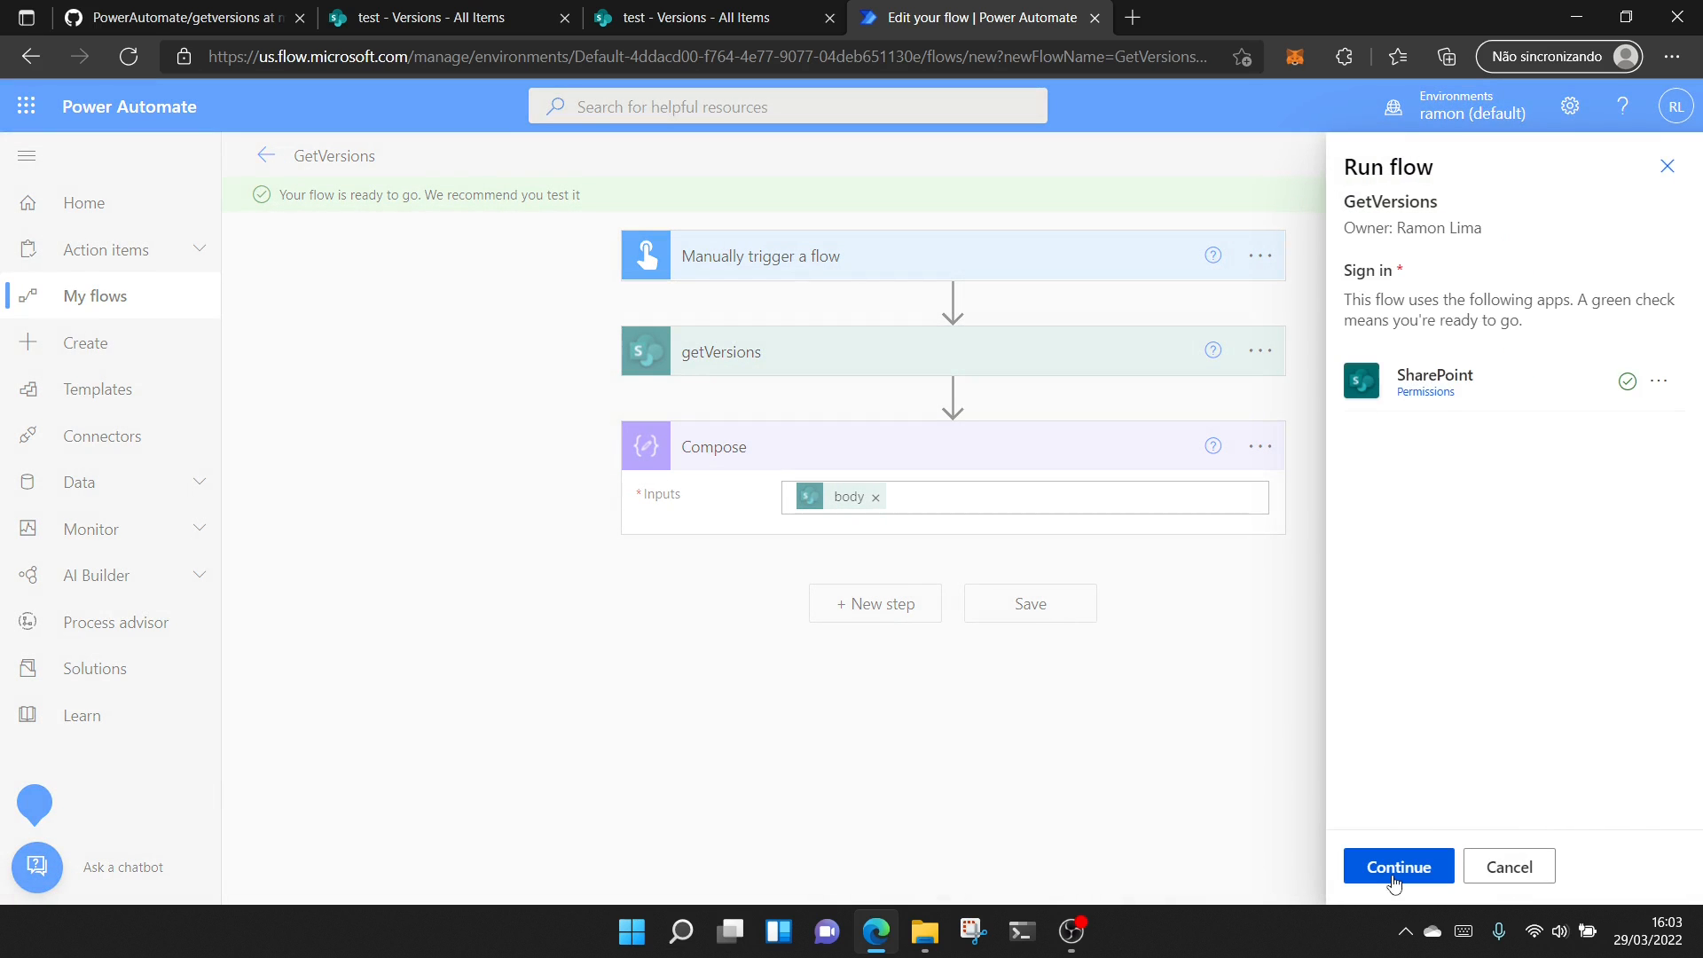
click(1395, 877)
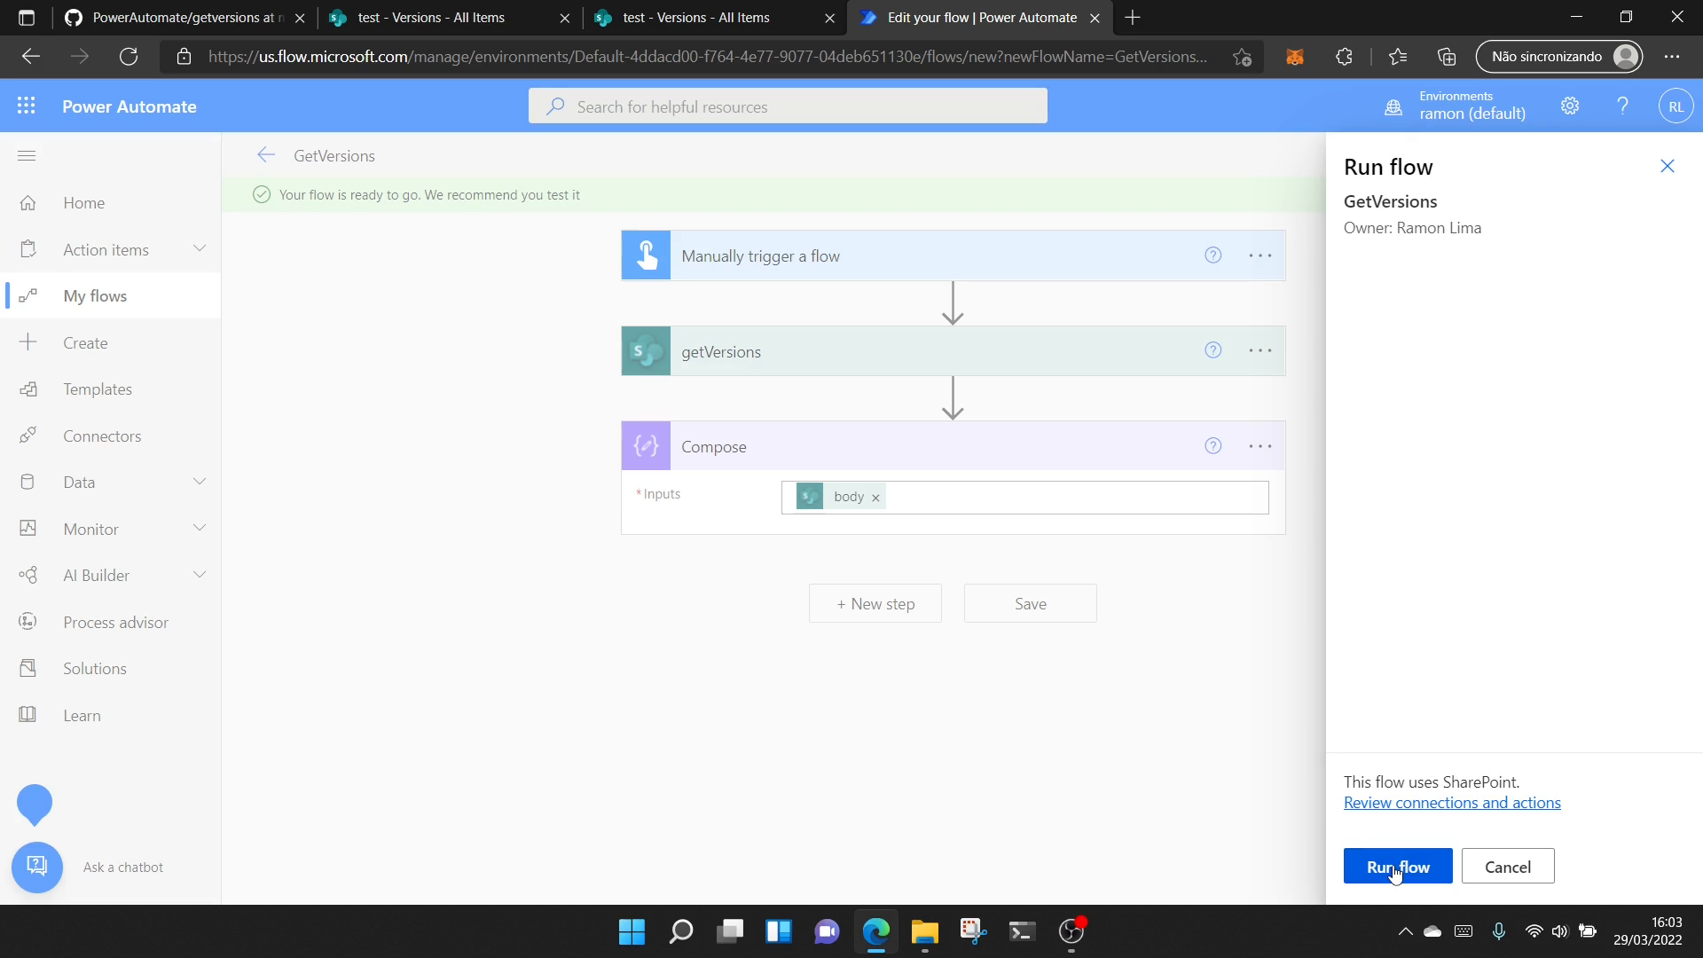
click(1396, 871)
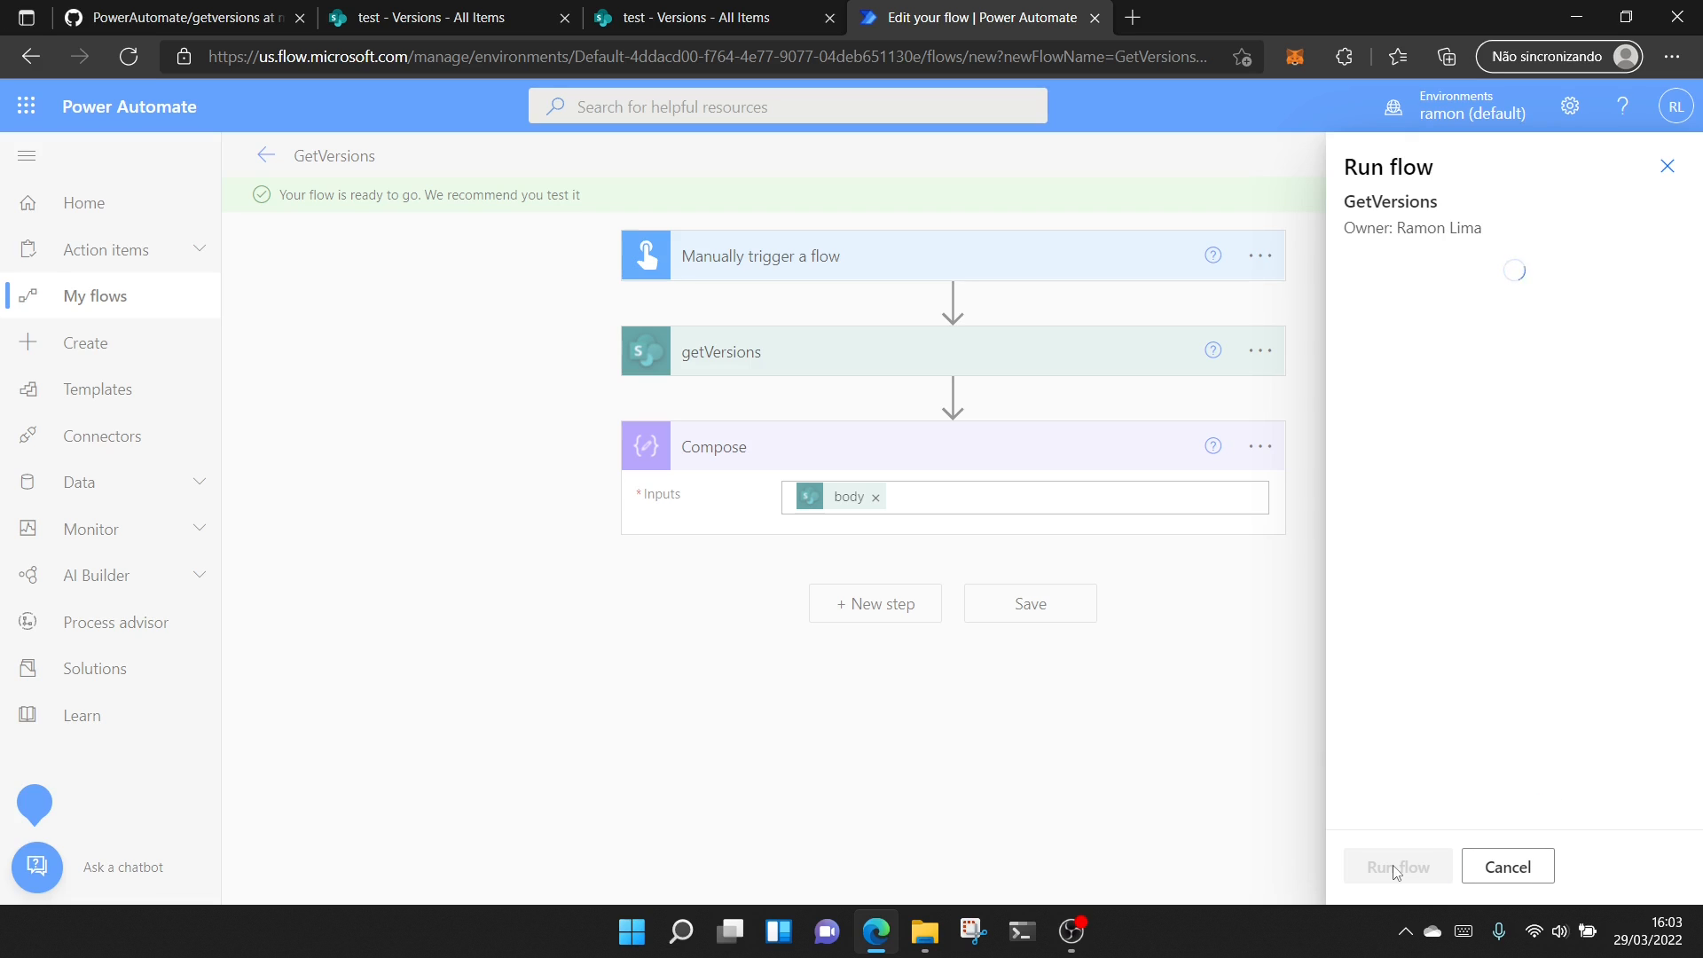
click(1397, 872)
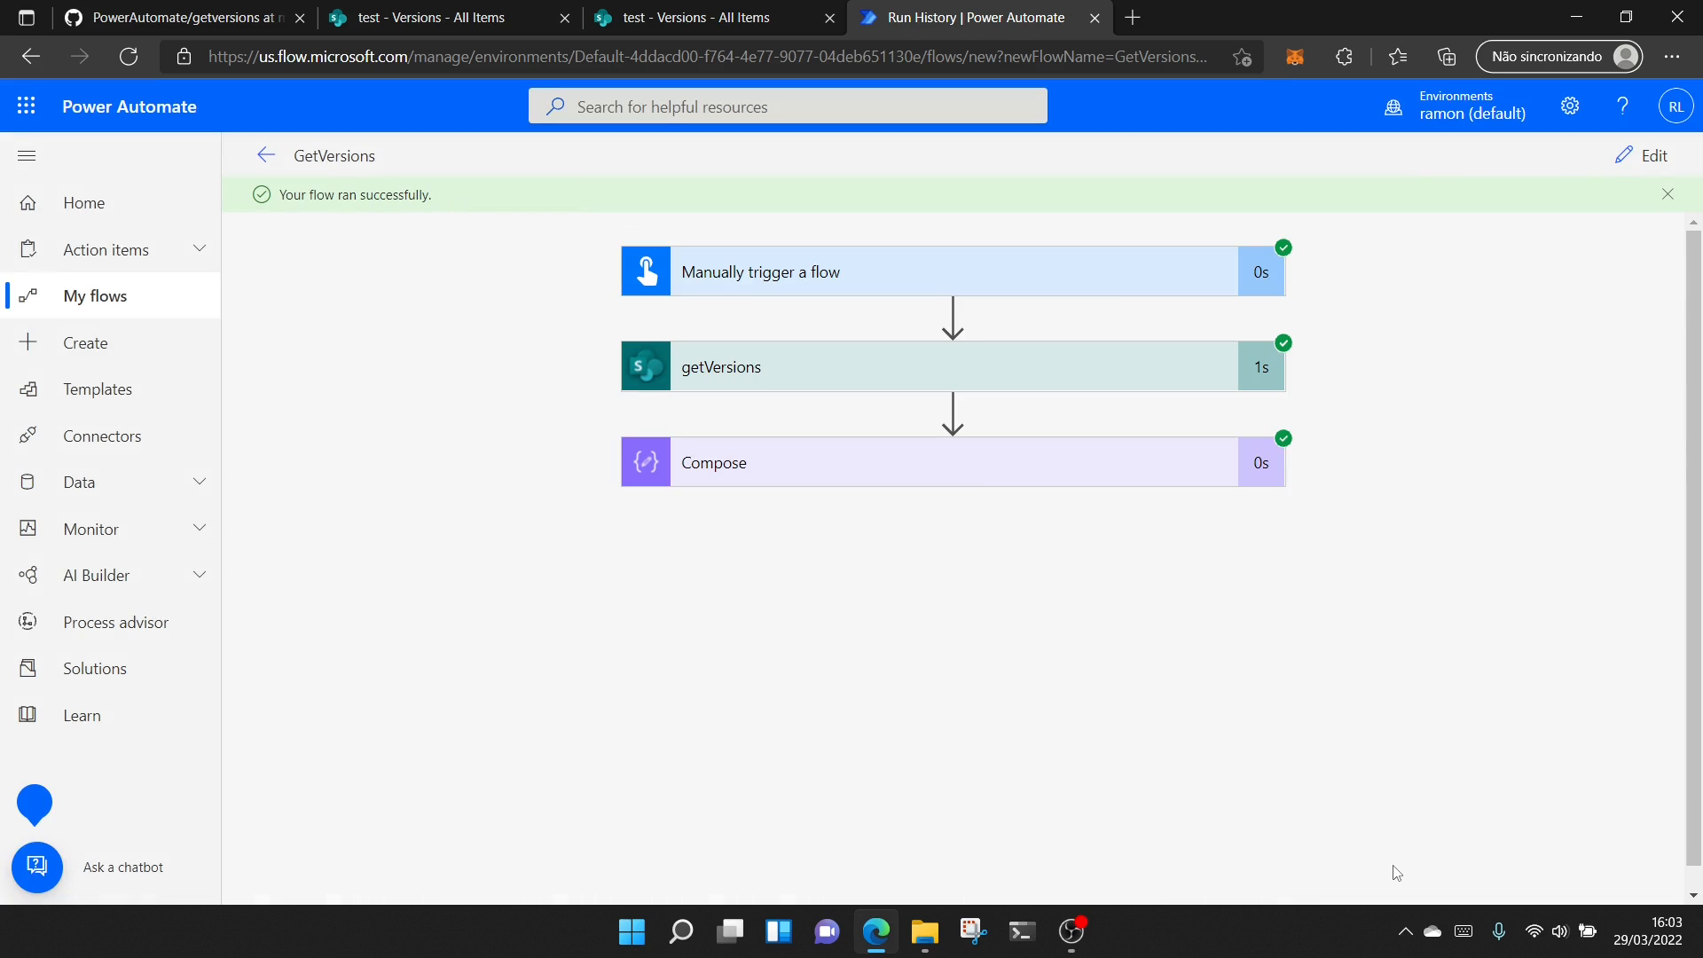
Examine the Compose action's inputs and outputs in the flow run for the returned version records and their fields
click(977, 471)
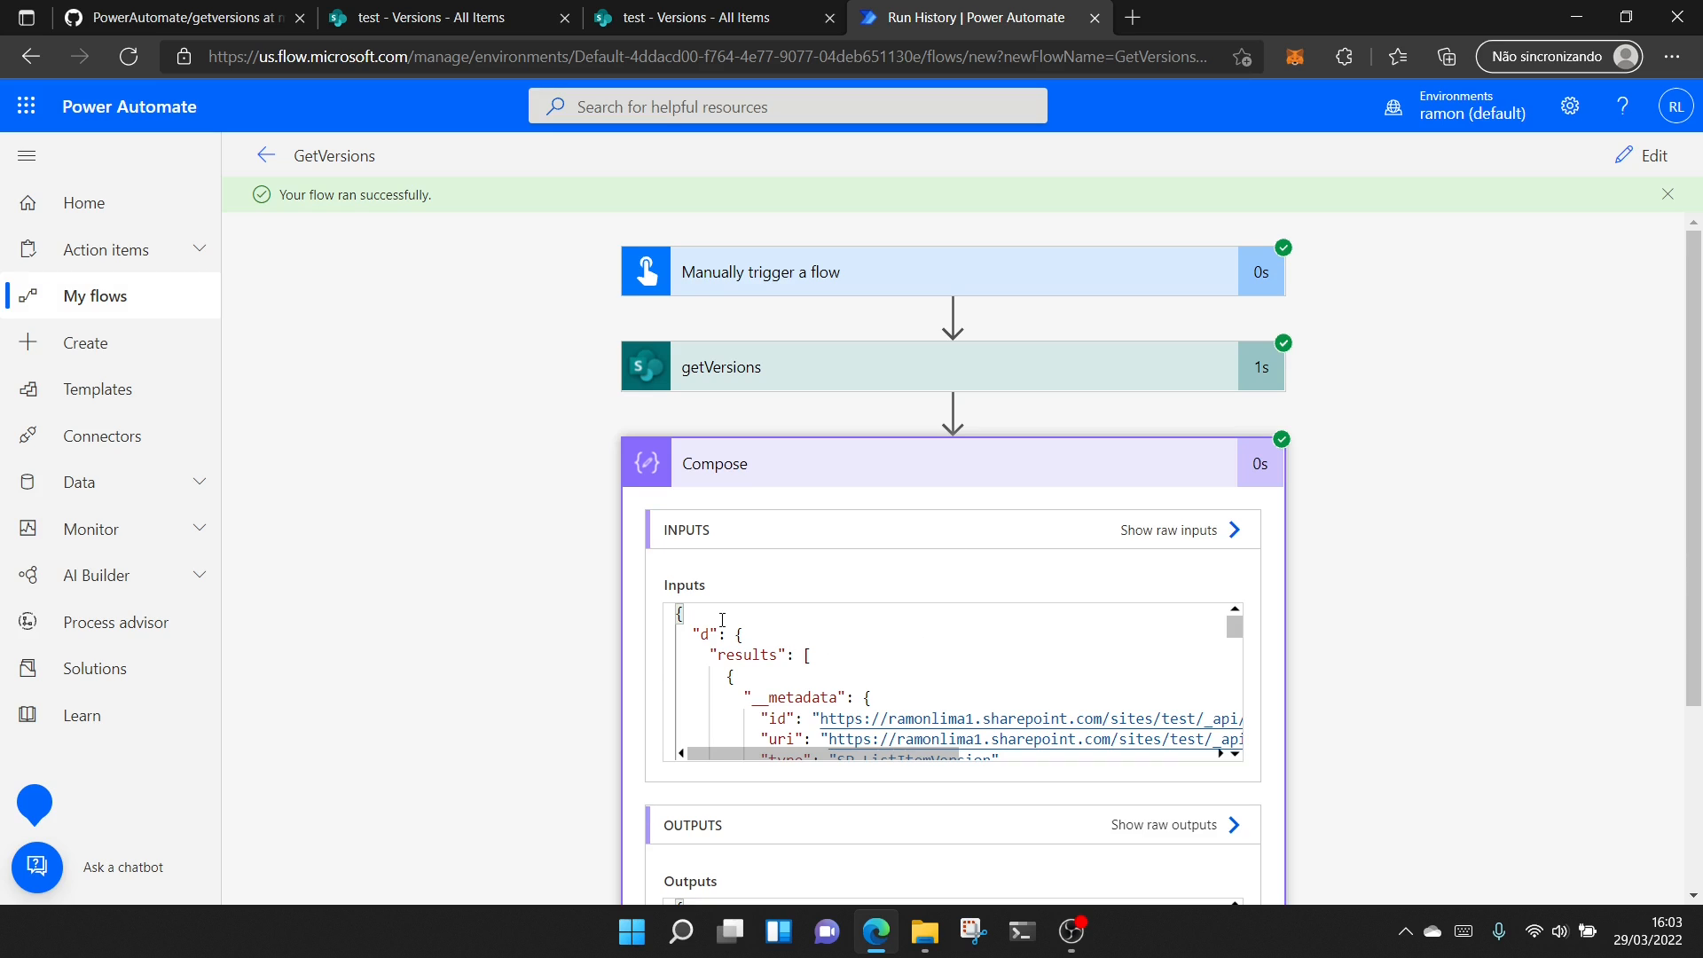
scroll(771, 652, down, 5)
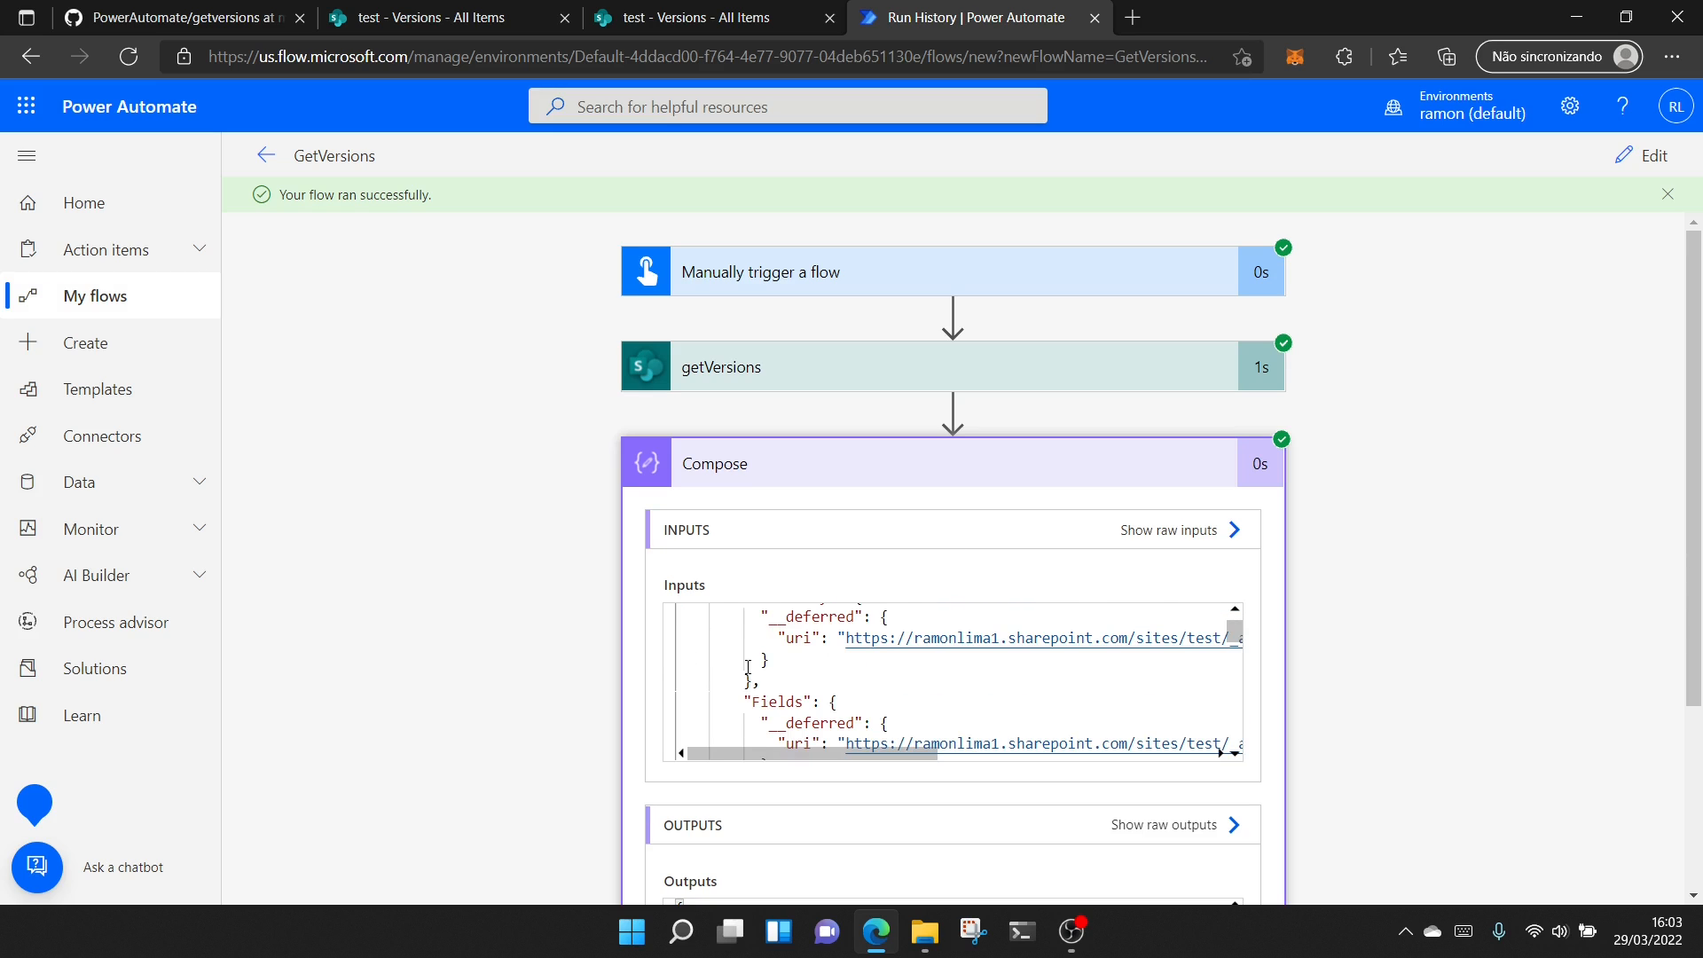
scroll(751, 667, down, 2)
scroll(784, 664, down, 5)
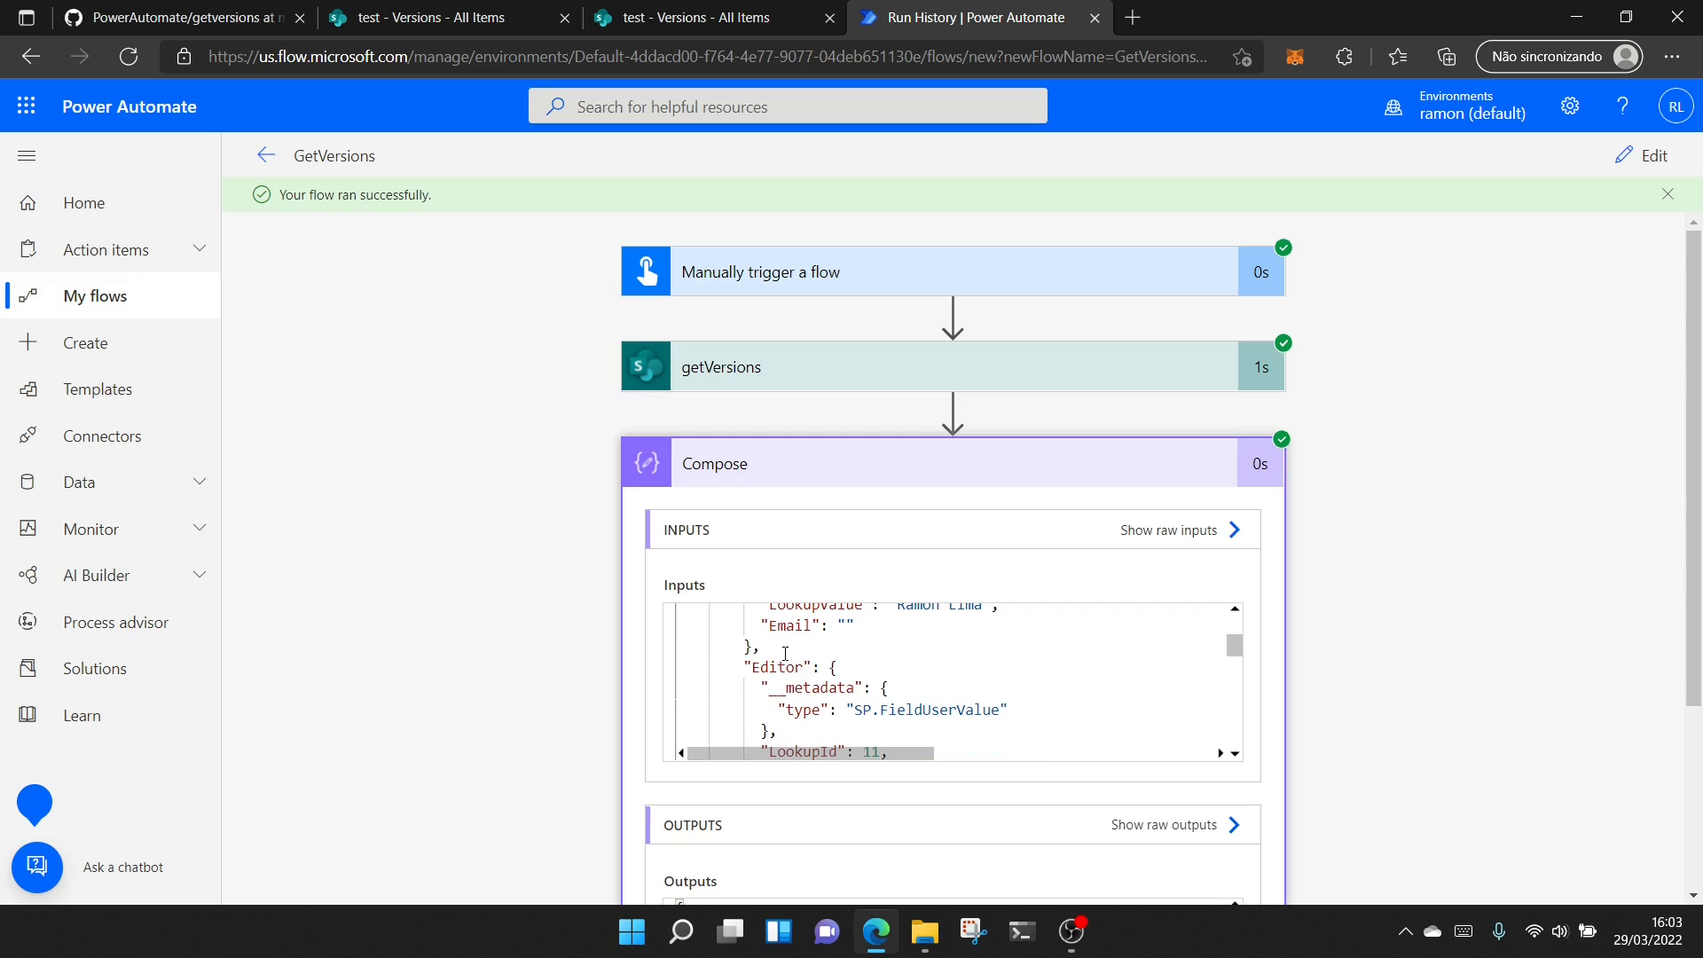
scroll(785, 686, down, 3)
scroll(789, 679, down, 3)
scroll(794, 672, down, 3)
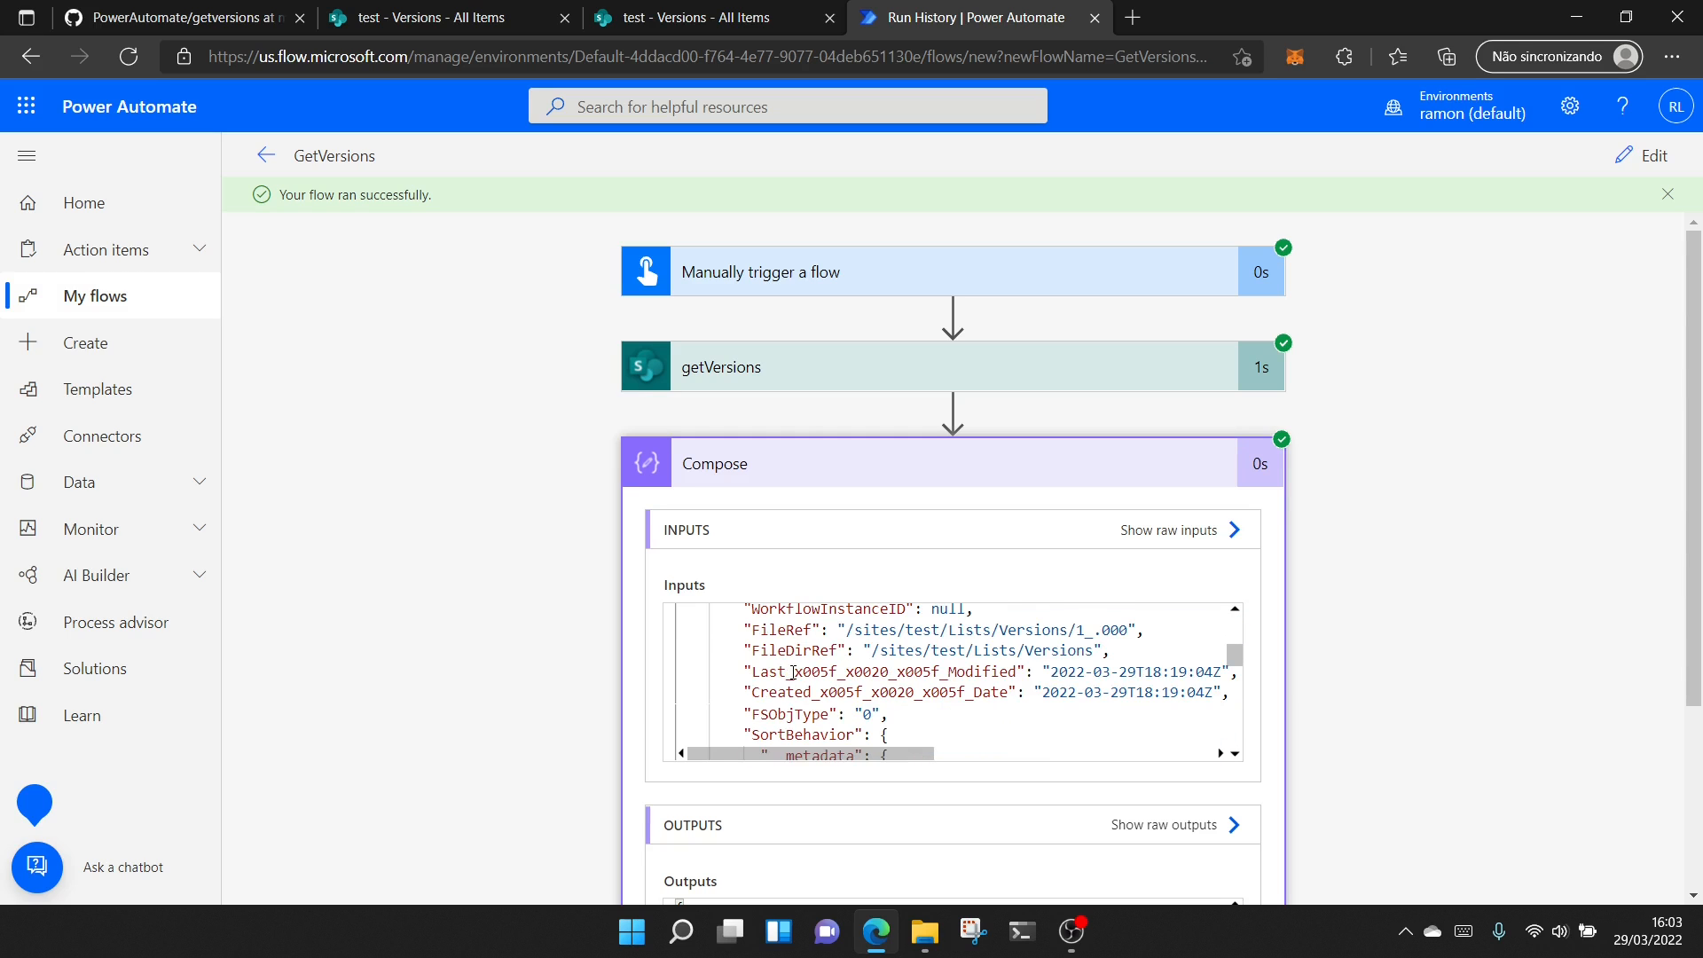
scroll(794, 672, down, 3)
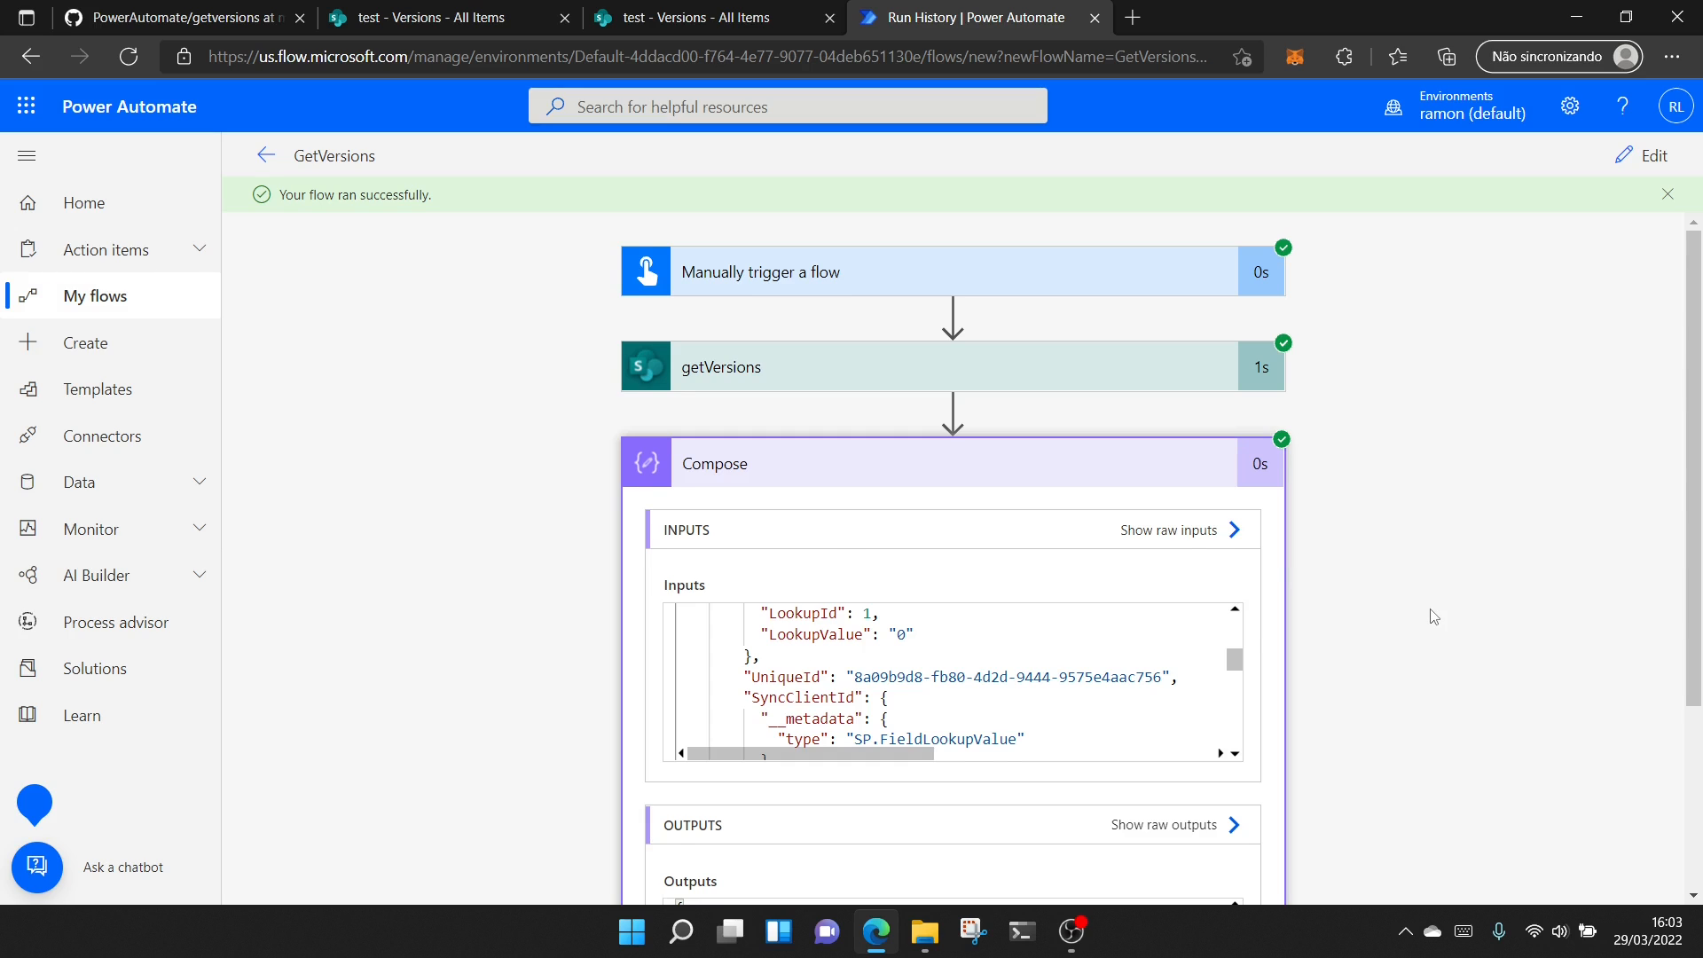
scroll(1434, 616, down, 2)
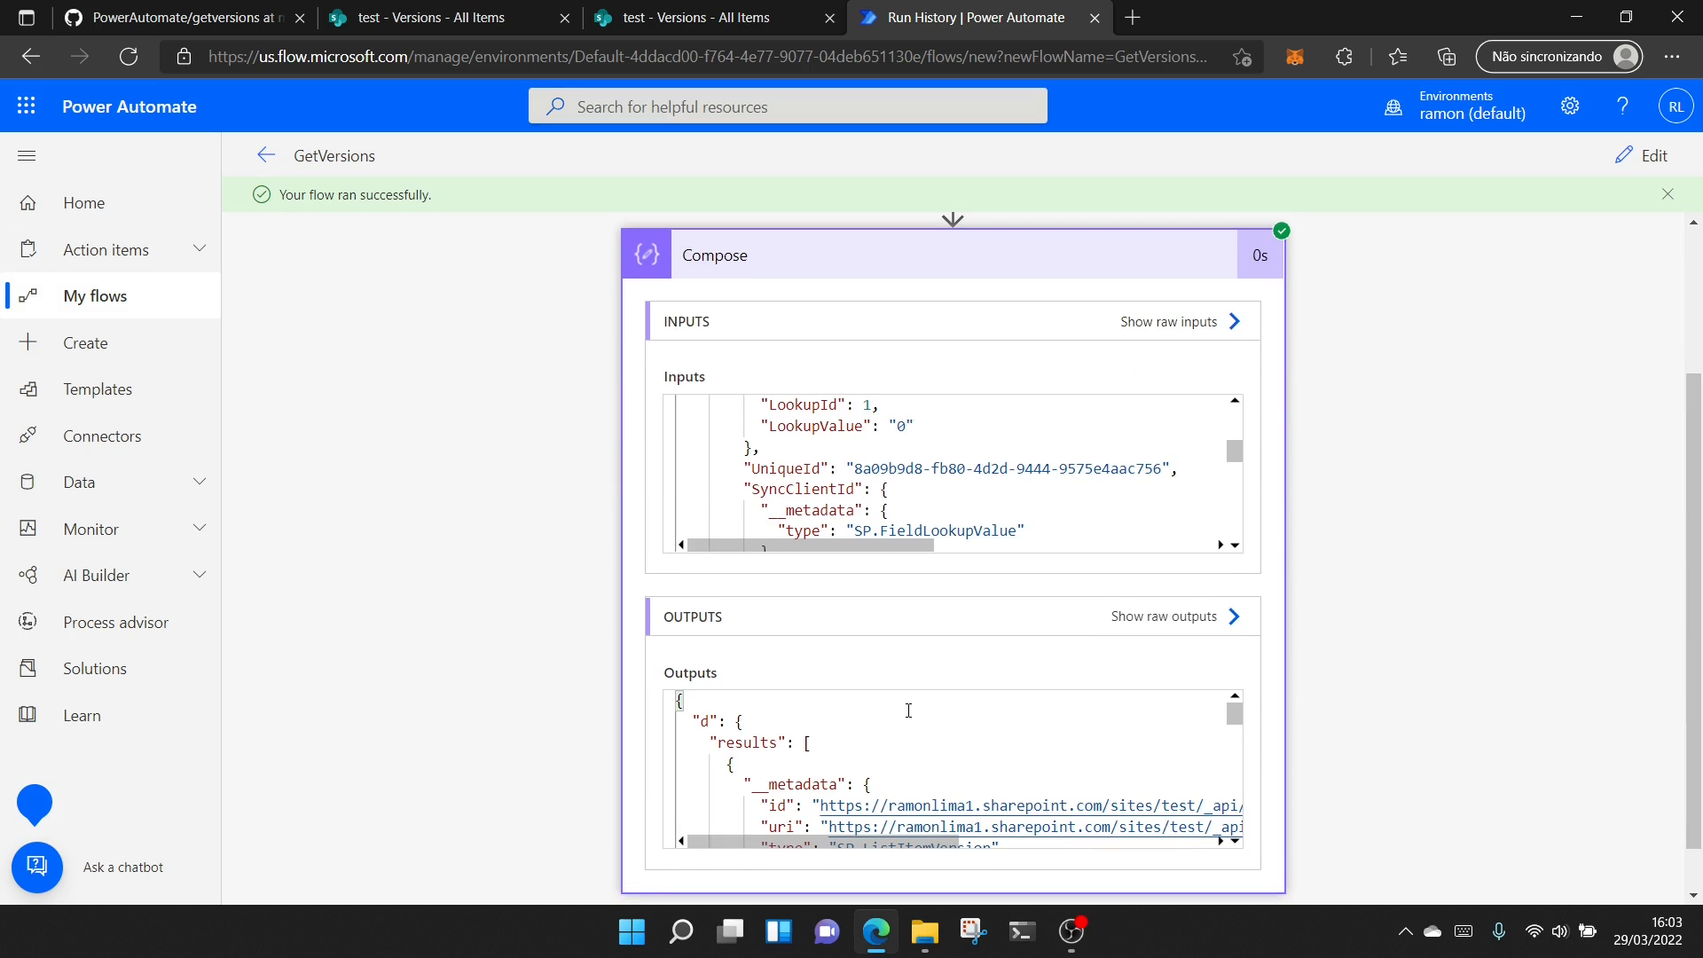
scroll(884, 546, up, 3)
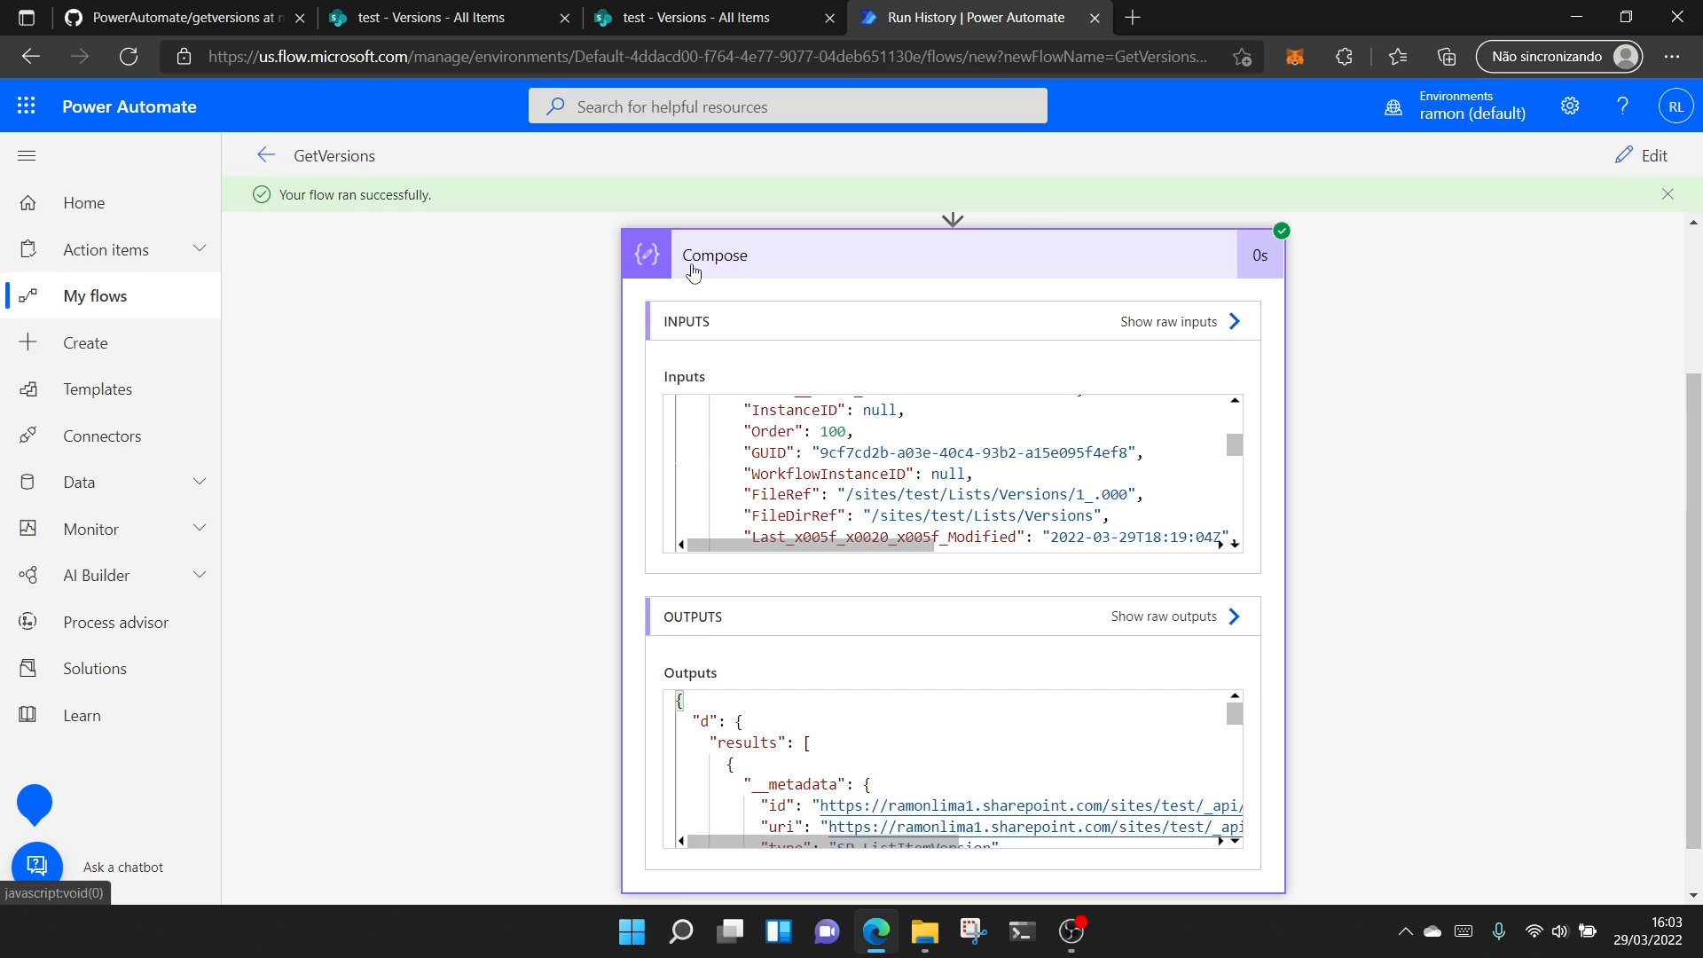
scroll(745, 495, up, 2)
scroll(612, 495, up, 2)
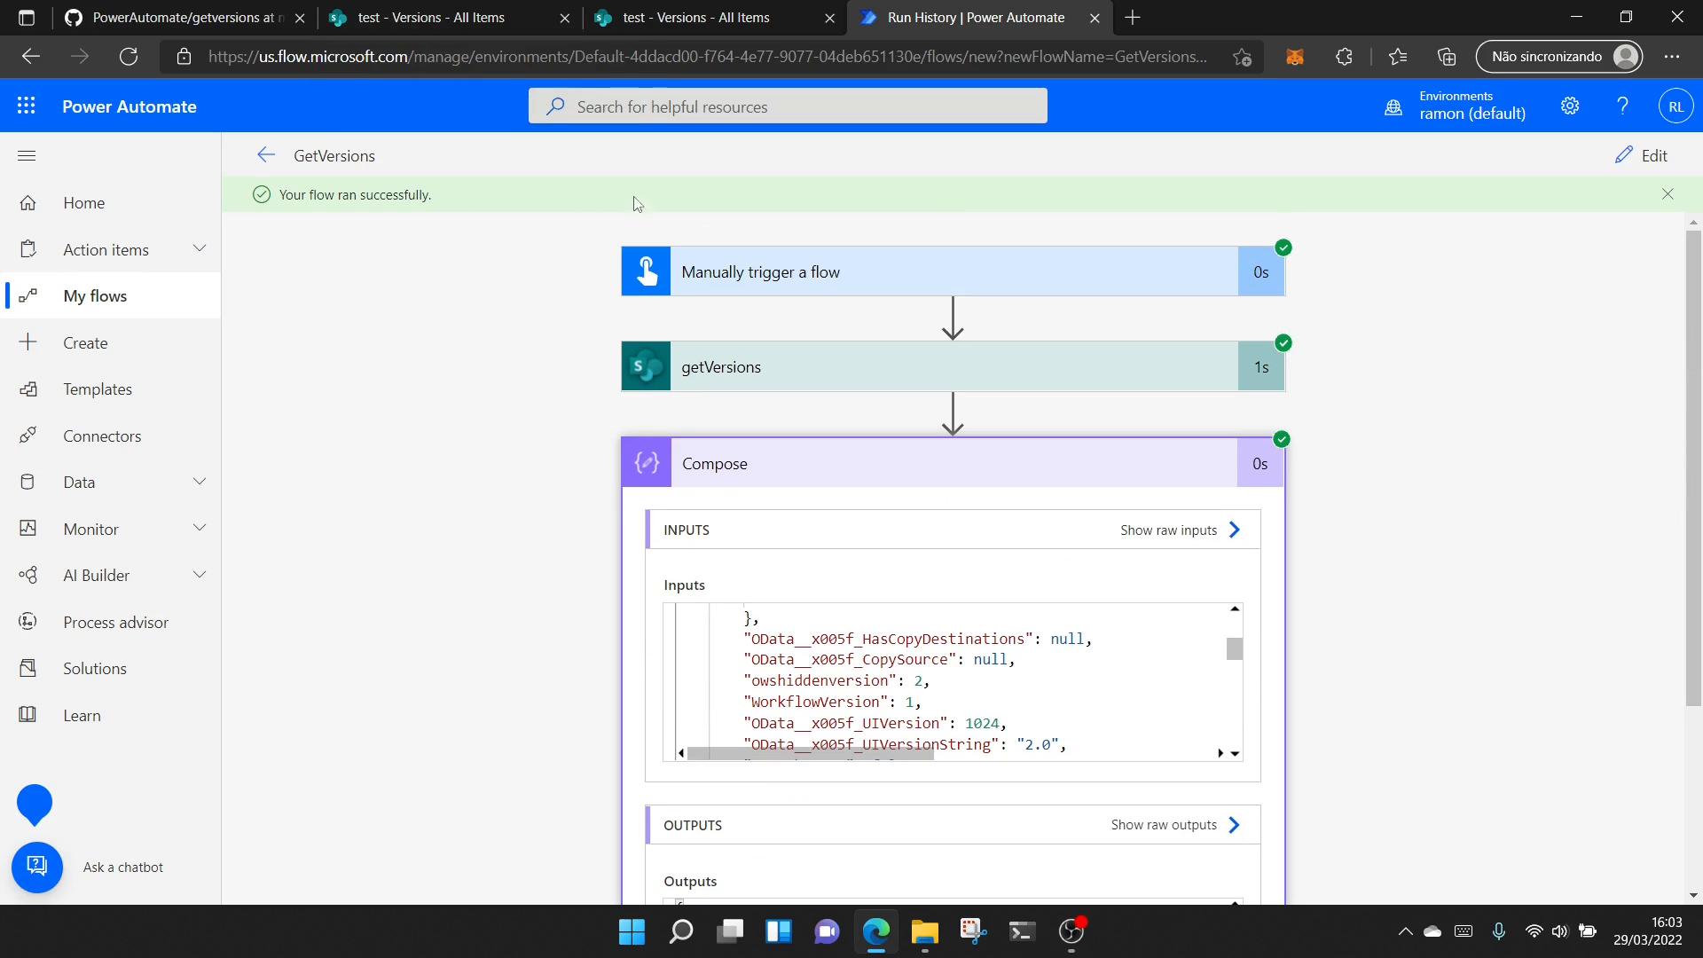
Switch to the GitHub getversions README and copy the expression part body('getVersions')?['d/results']?[1], without the Status field
click(251, 7)
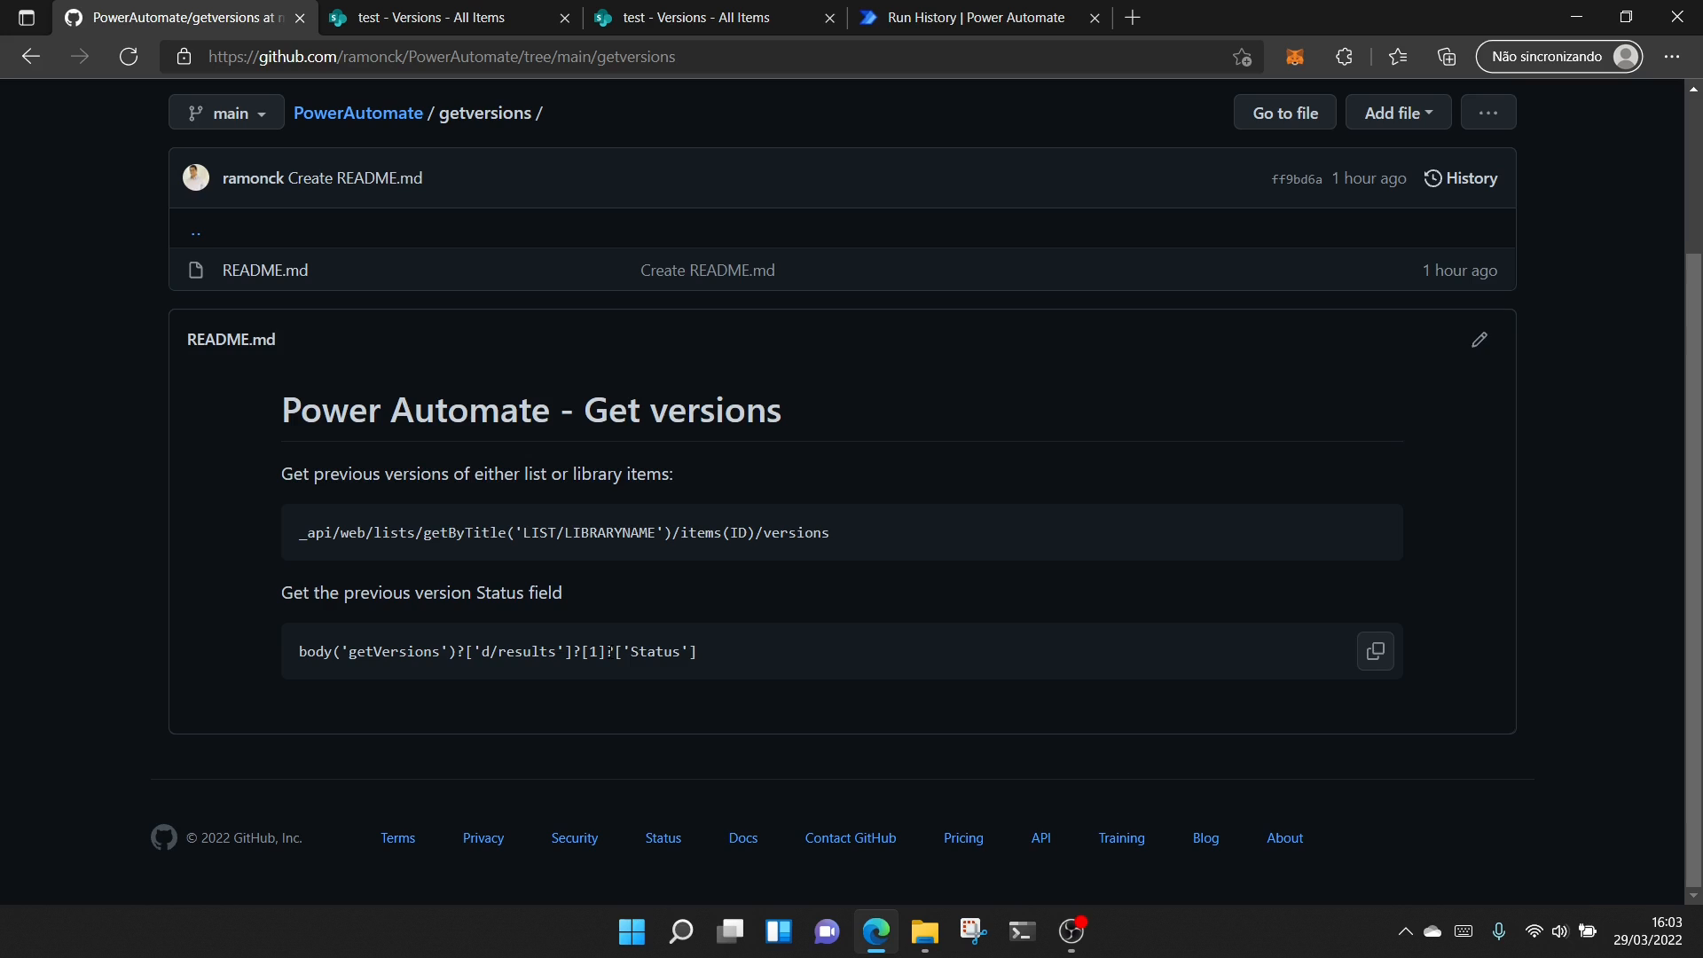
drag(609, 651, 302, 651)
key(ctrl+c)
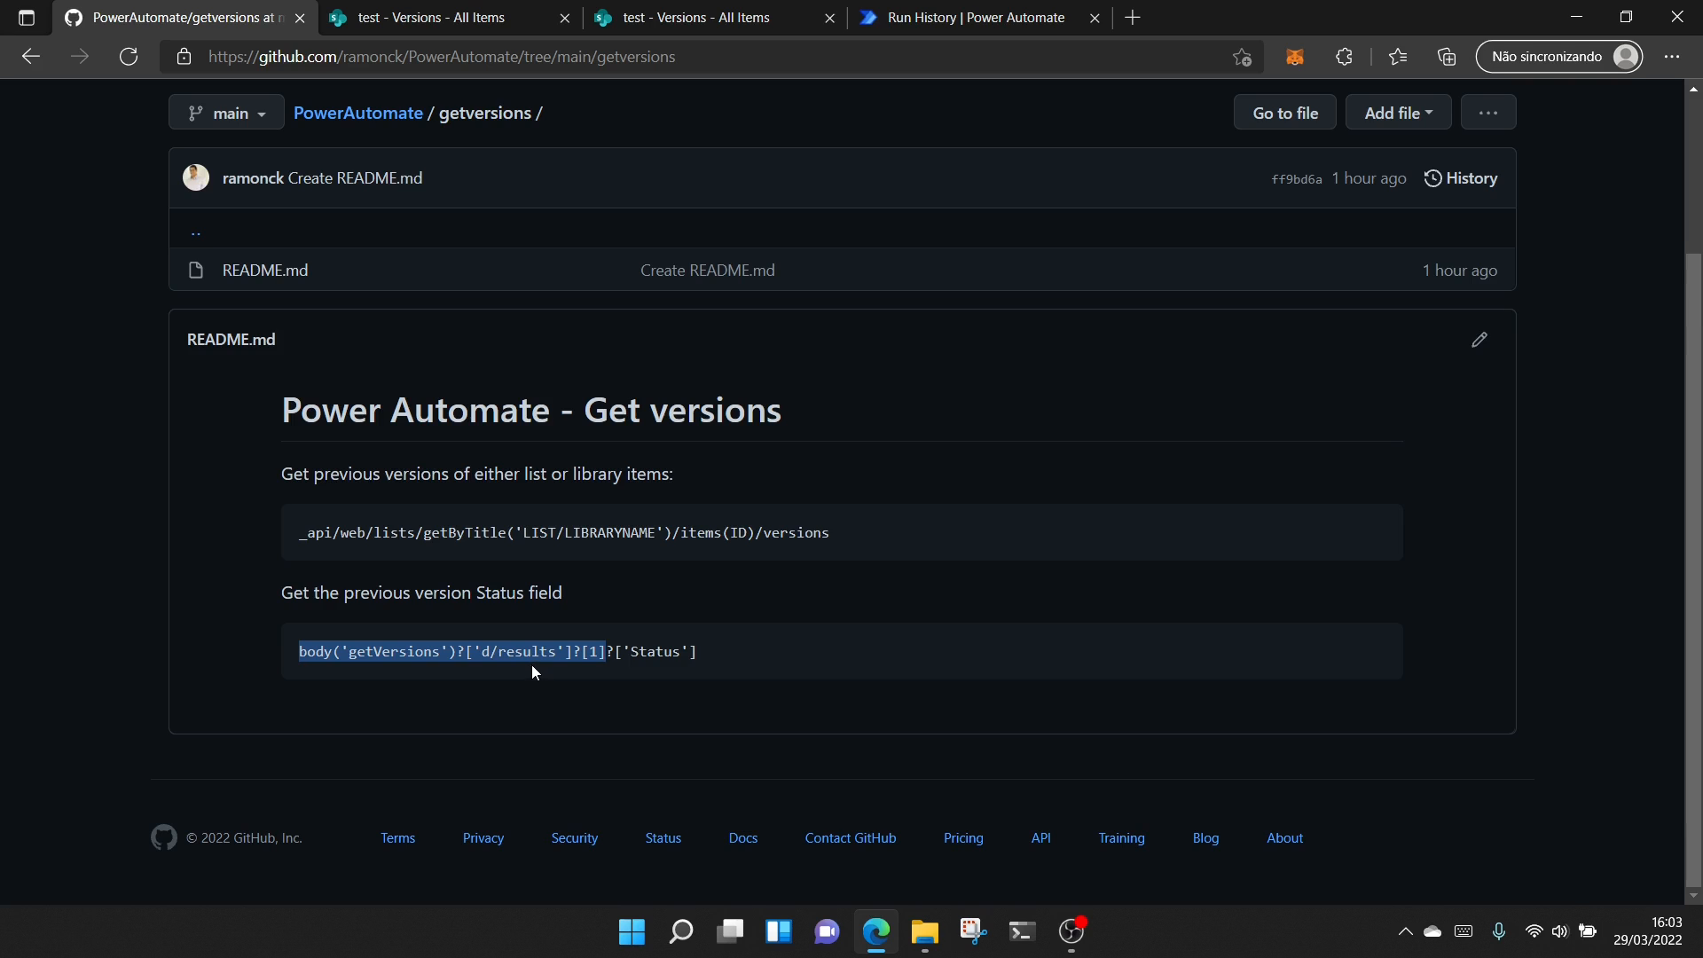
Return to the Power Automate run page and close the duplicate SharePoint Versions list page
click(486, 13)
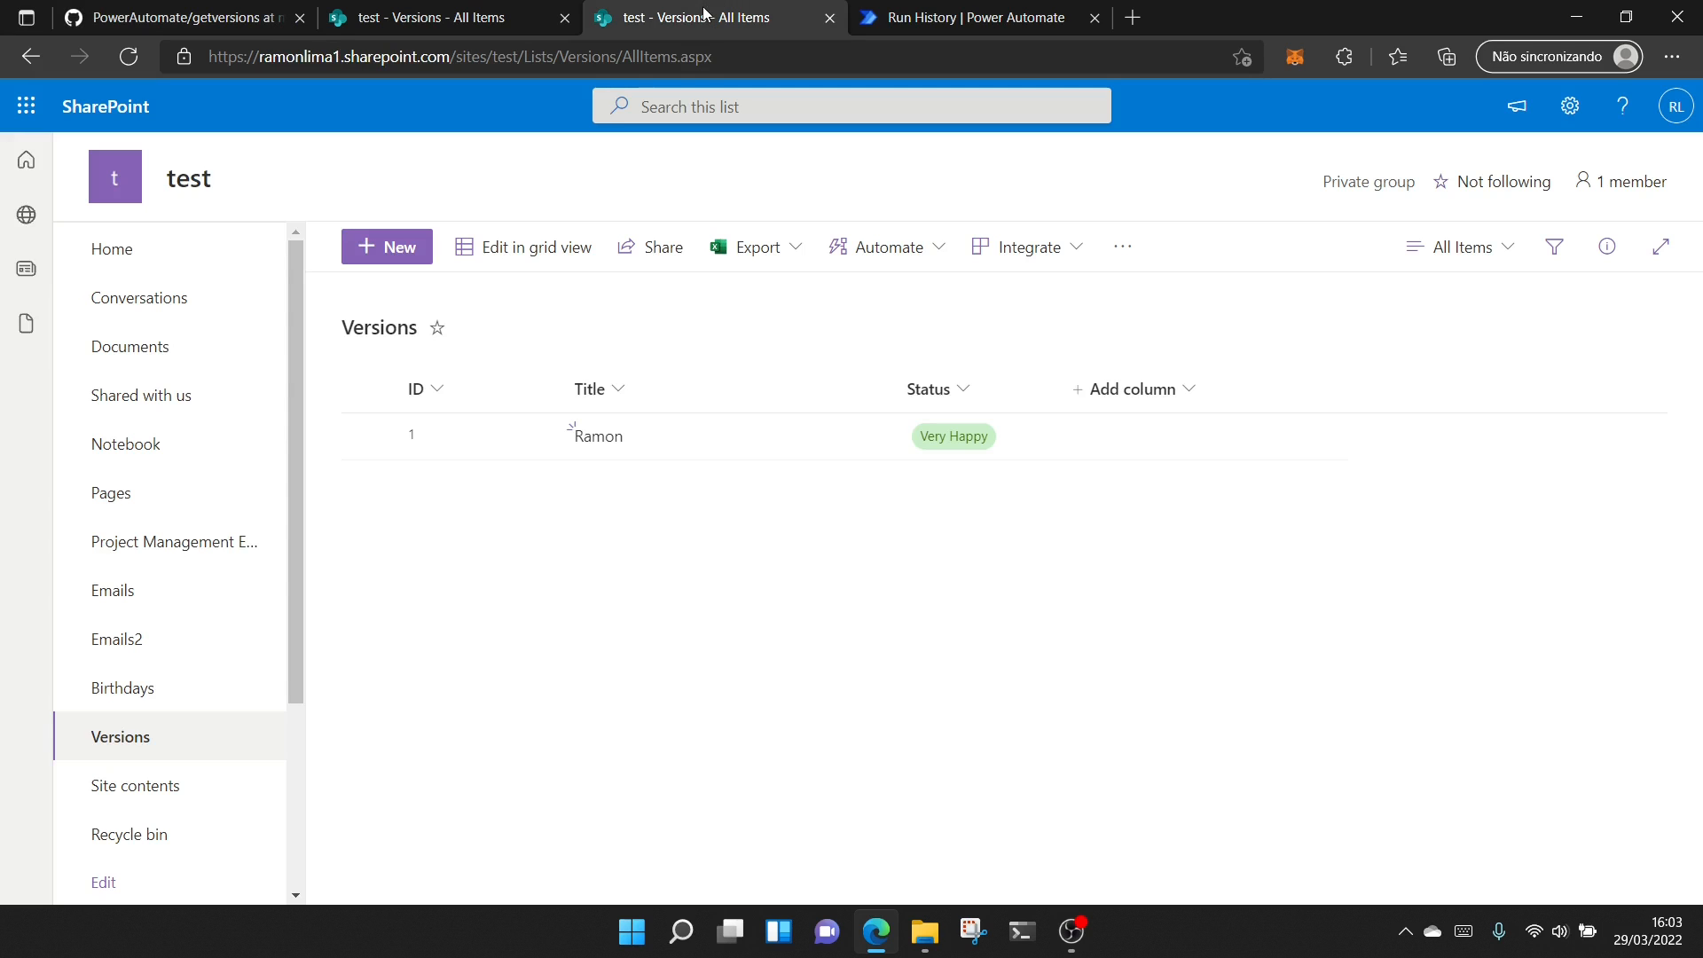
click(1073, 8)
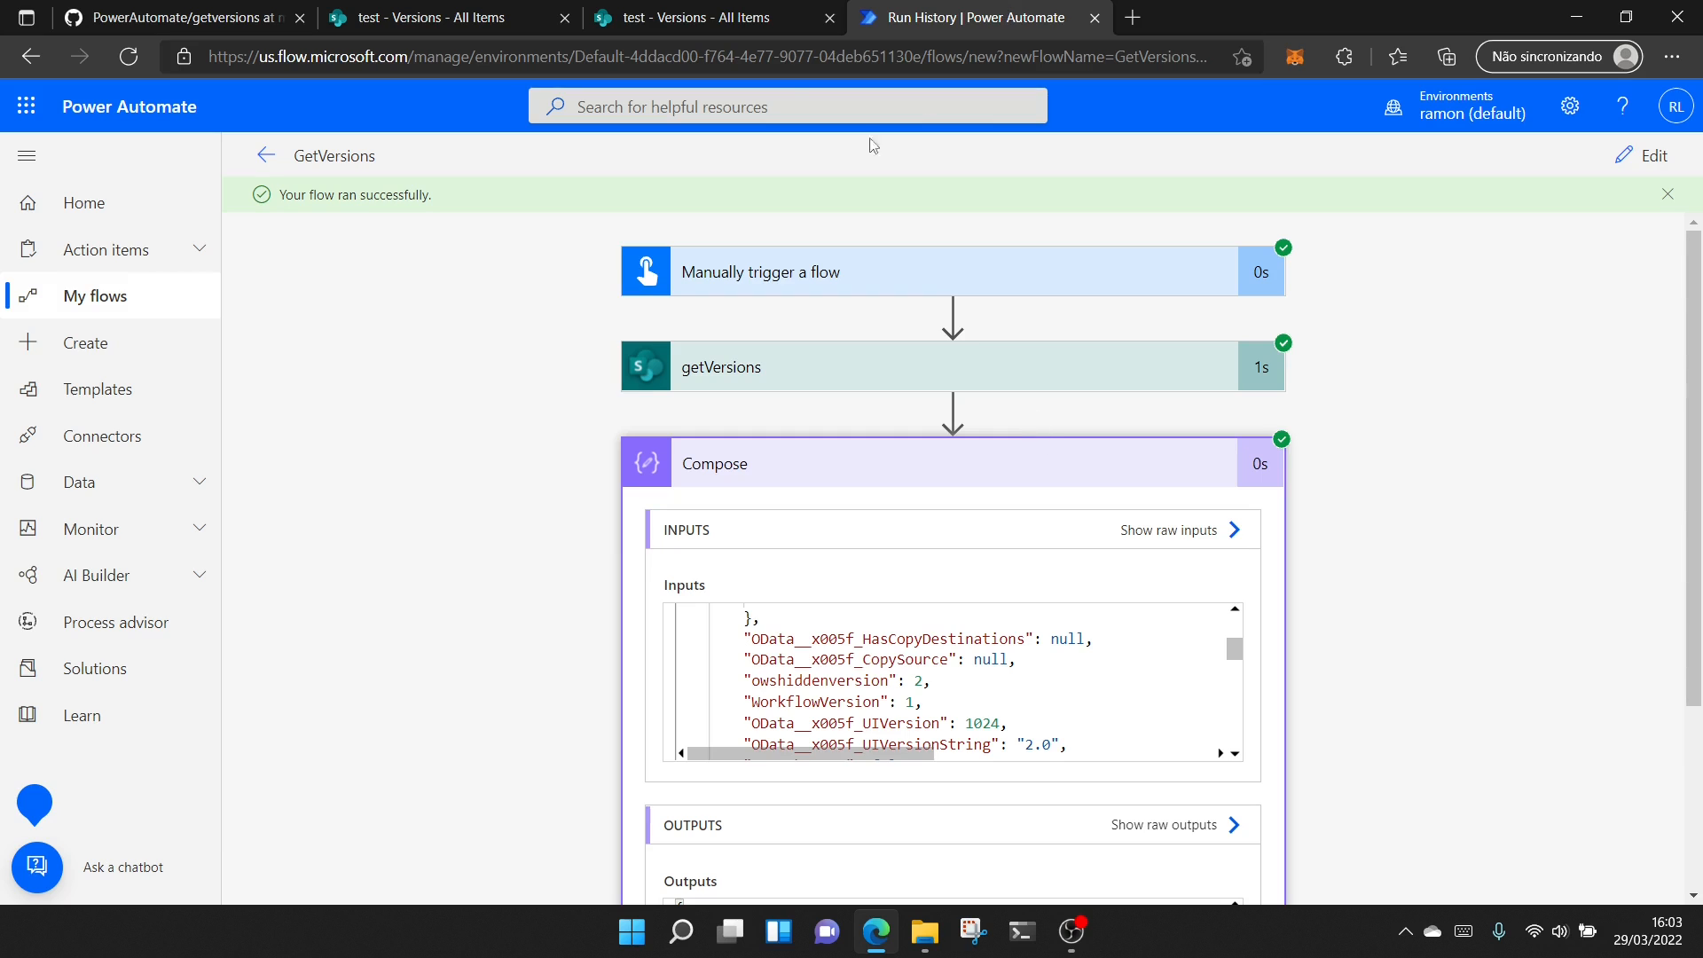
click(838, 23)
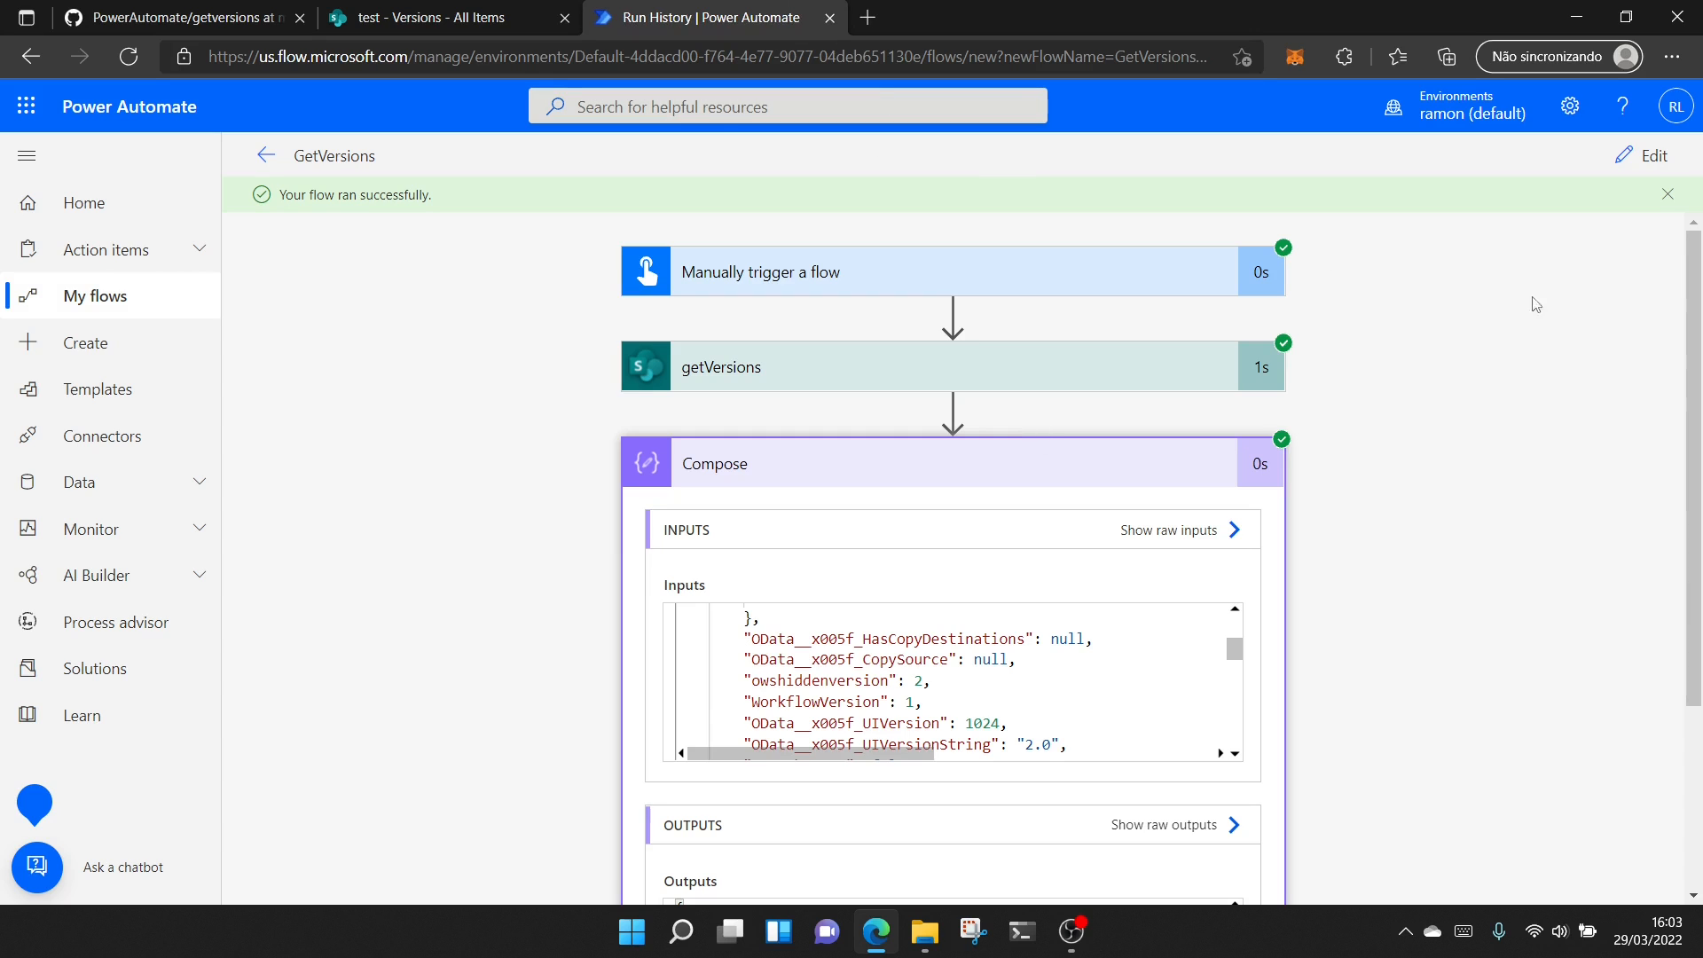
Edit the flow, set the Compose action's Inputs to the expression body('getVersions')?['d/results']?[1], and save the flow
click(1650, 156)
click(884, 461)
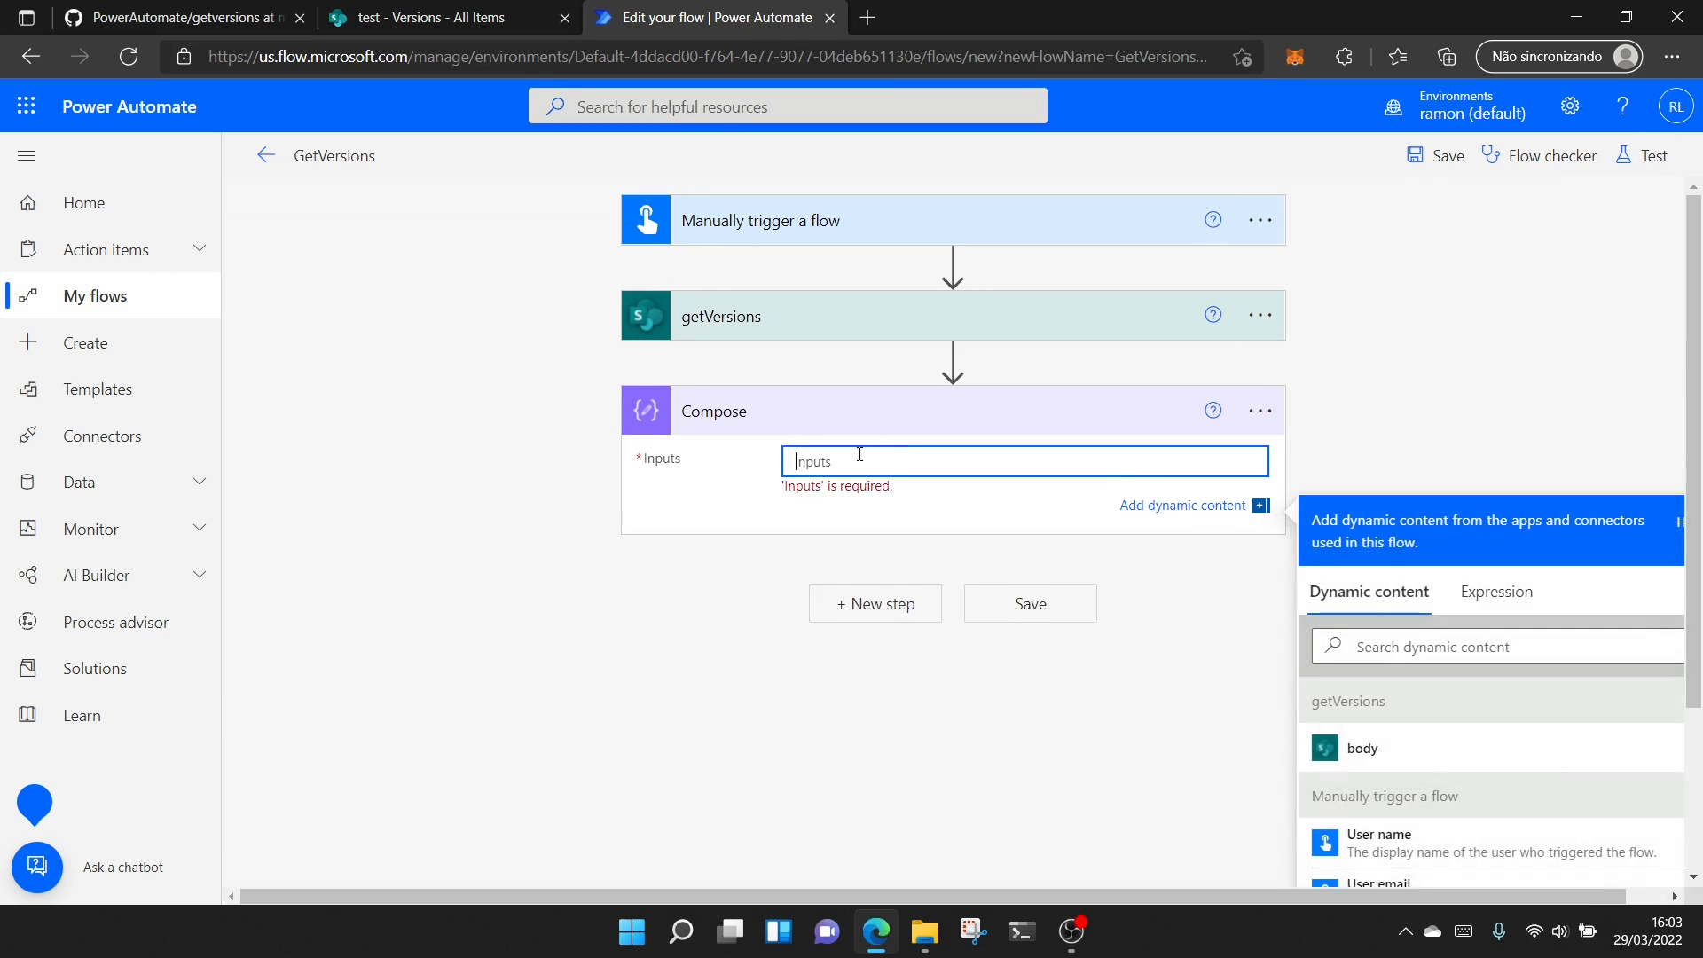
click(1435, 627)
key(ctrl+v)
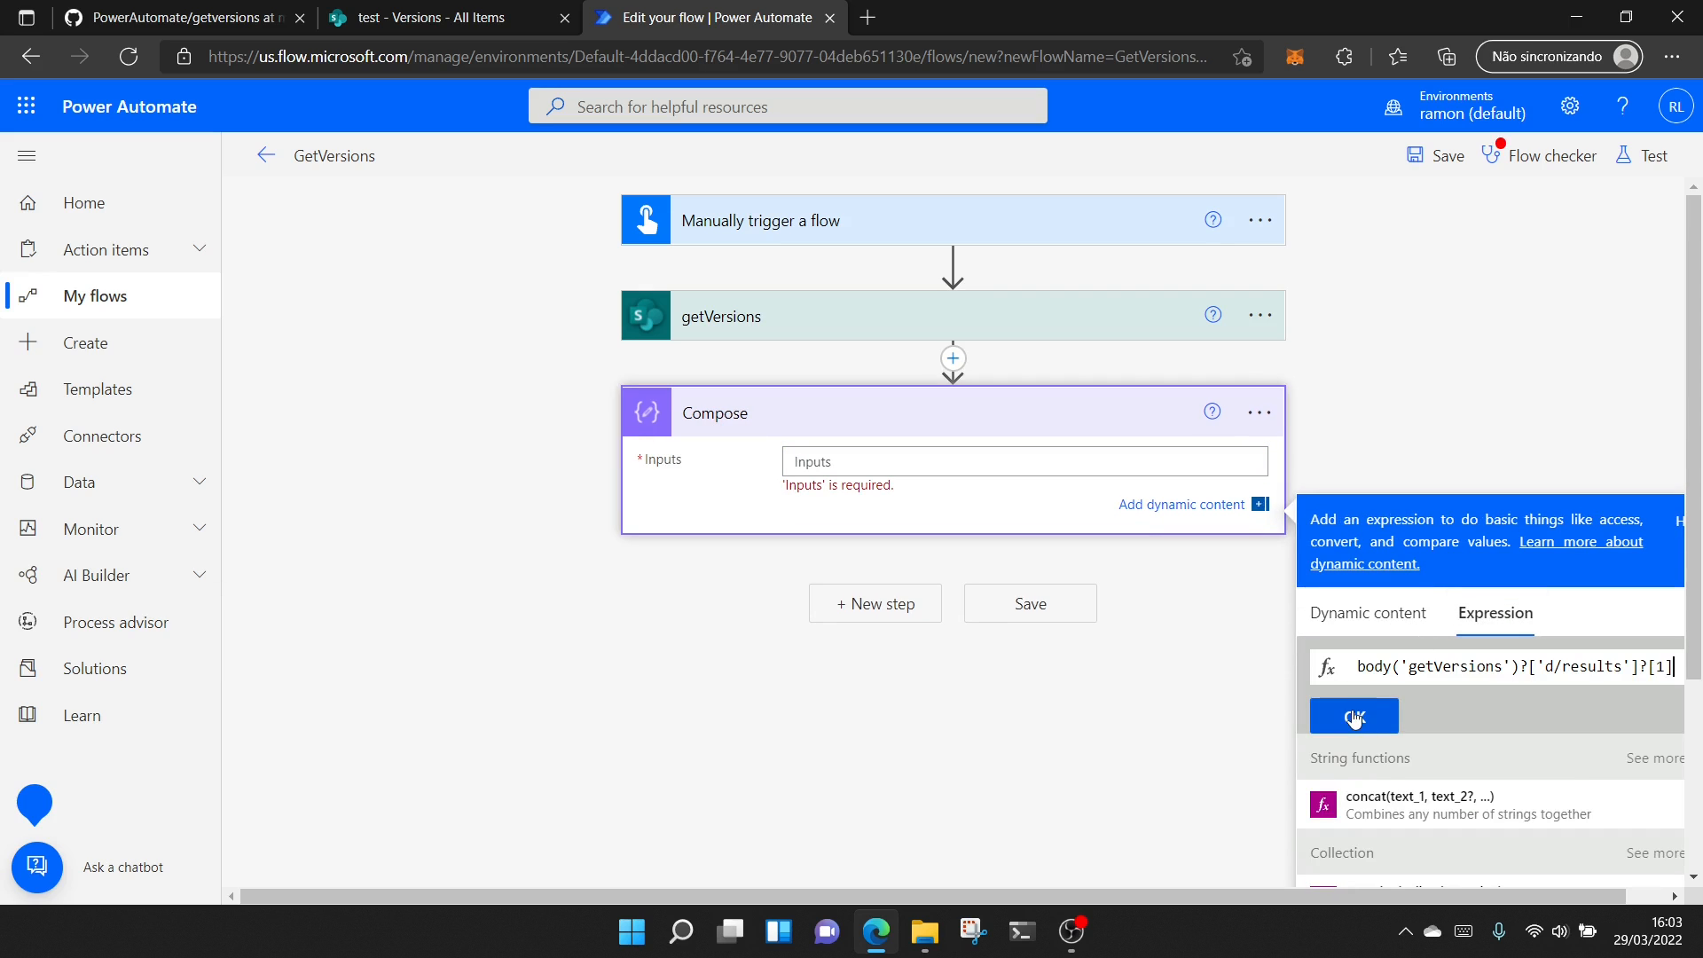
click(1355, 716)
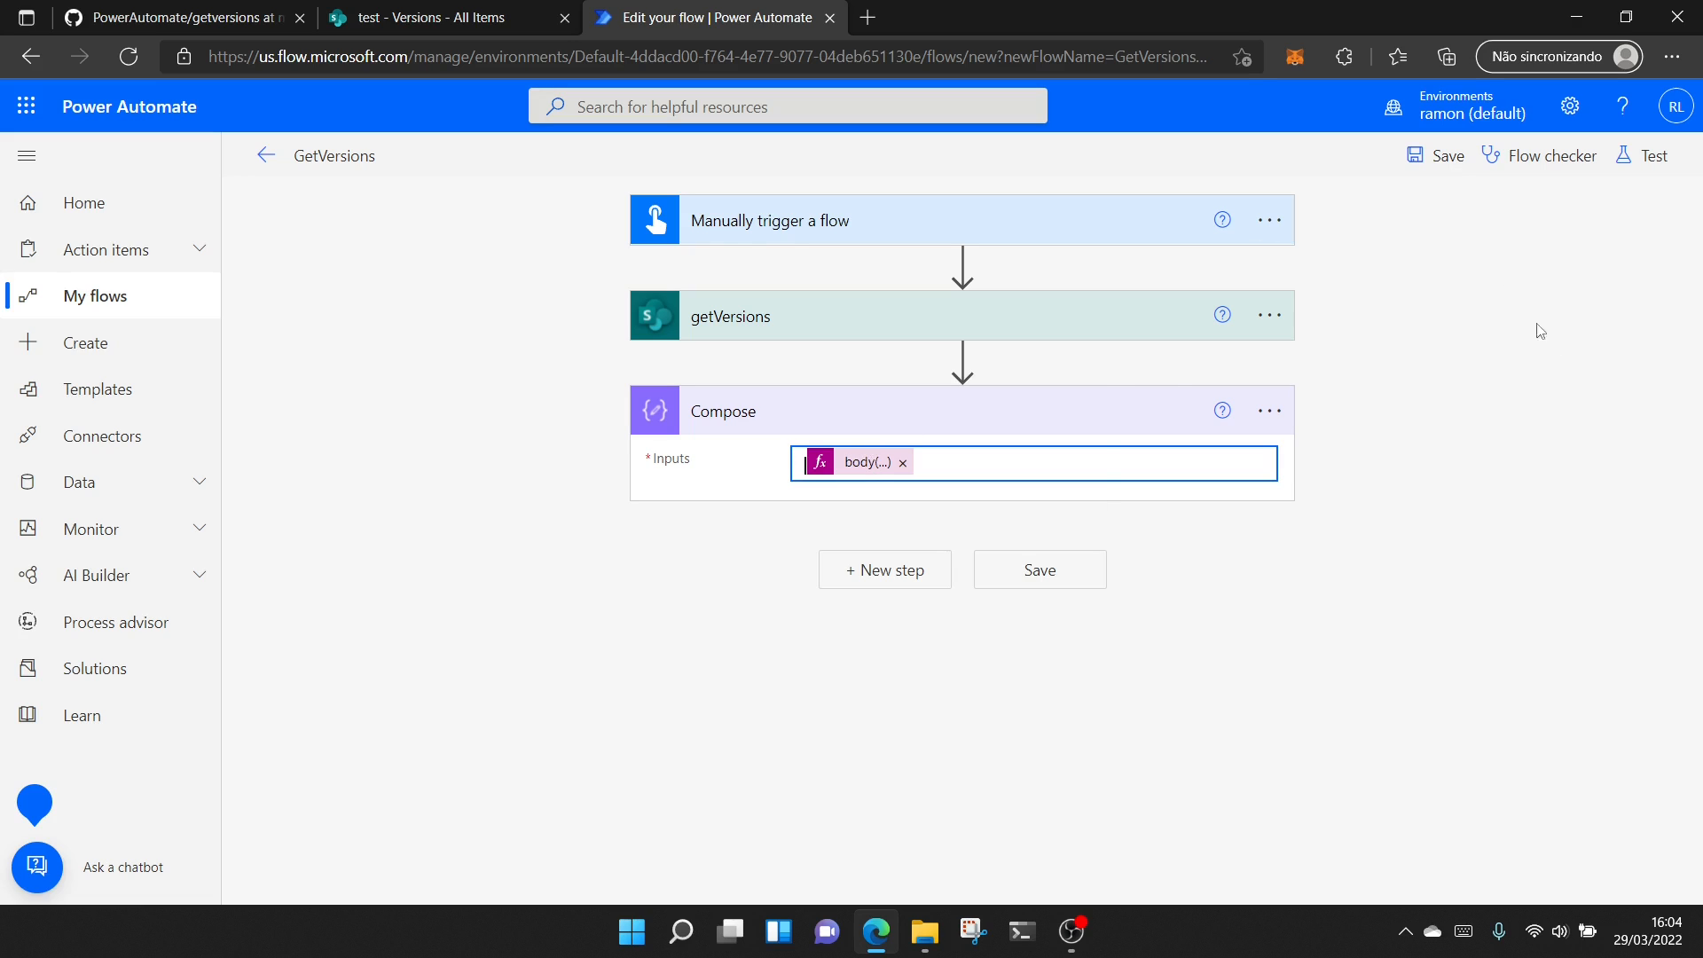
click(1445, 163)
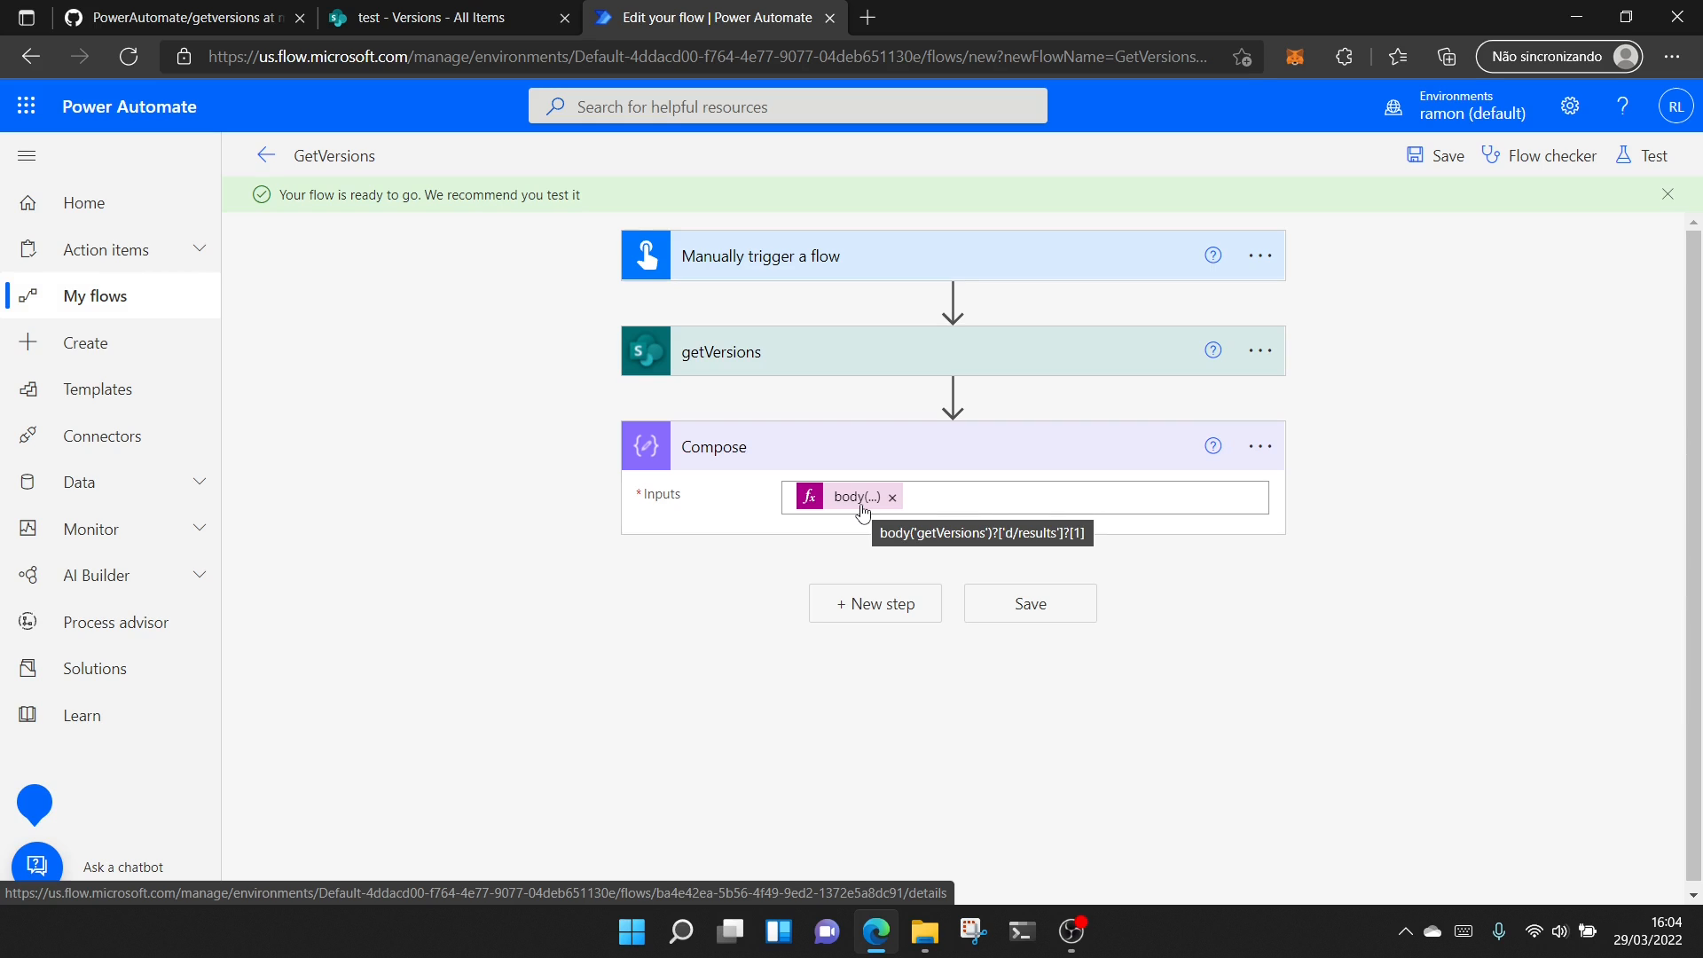
Rename the Compose action to PreviousValue
click(1263, 448)
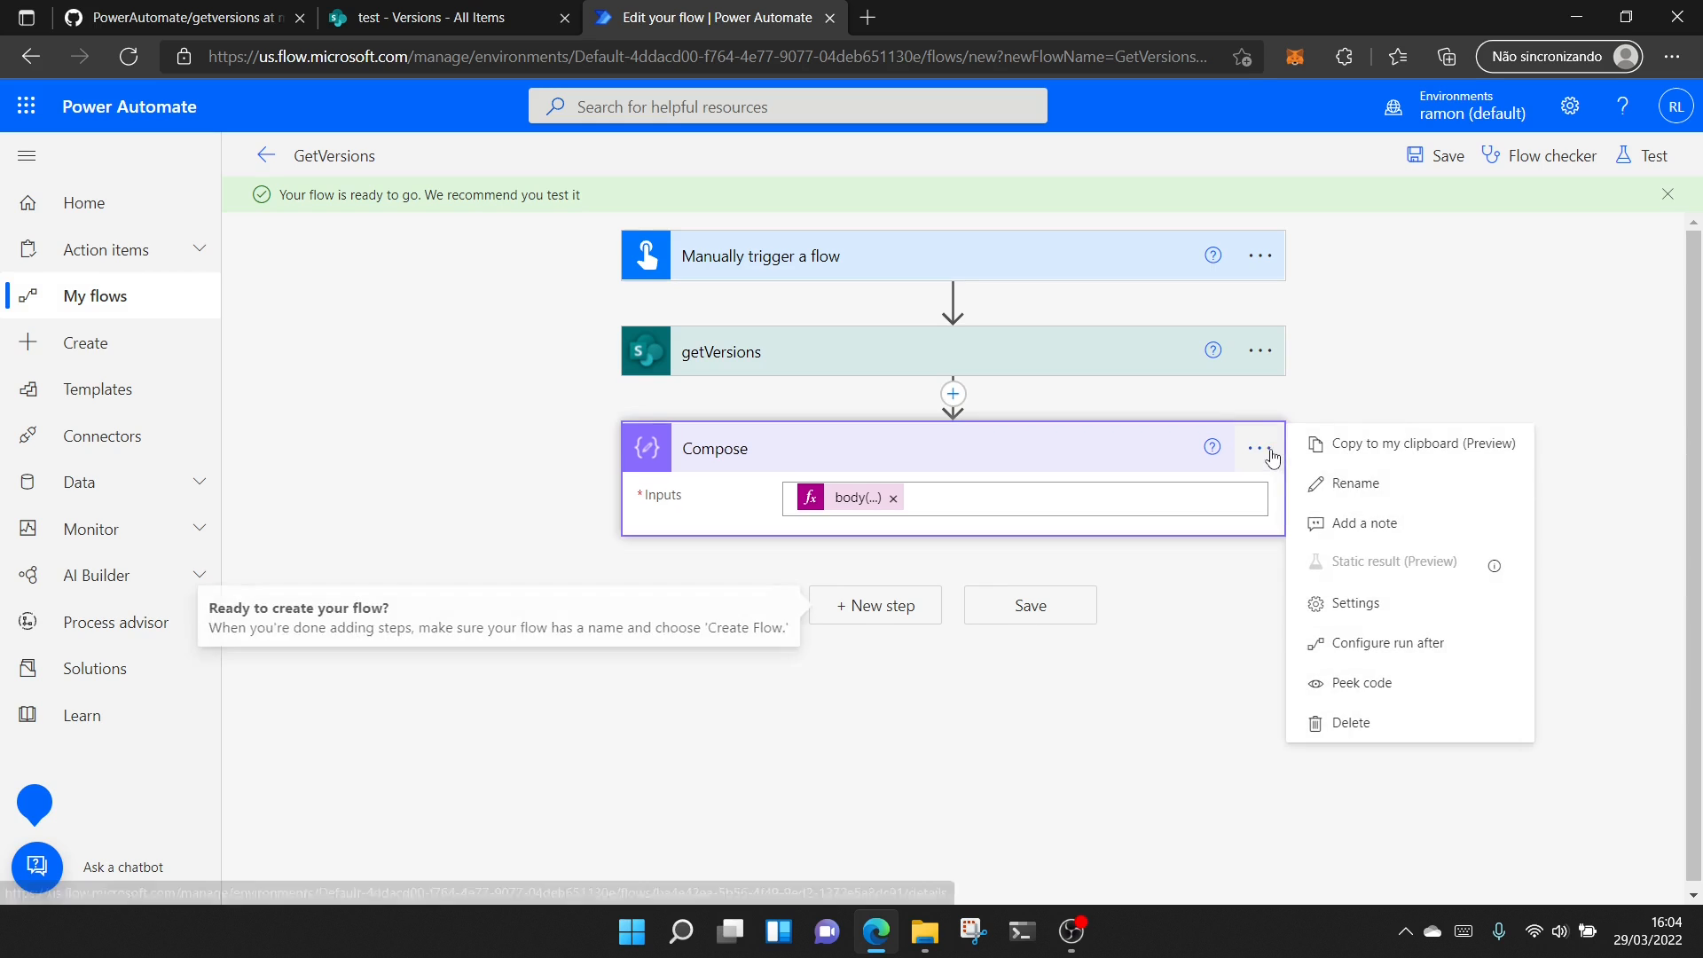
click(1336, 485)
text(Previso)
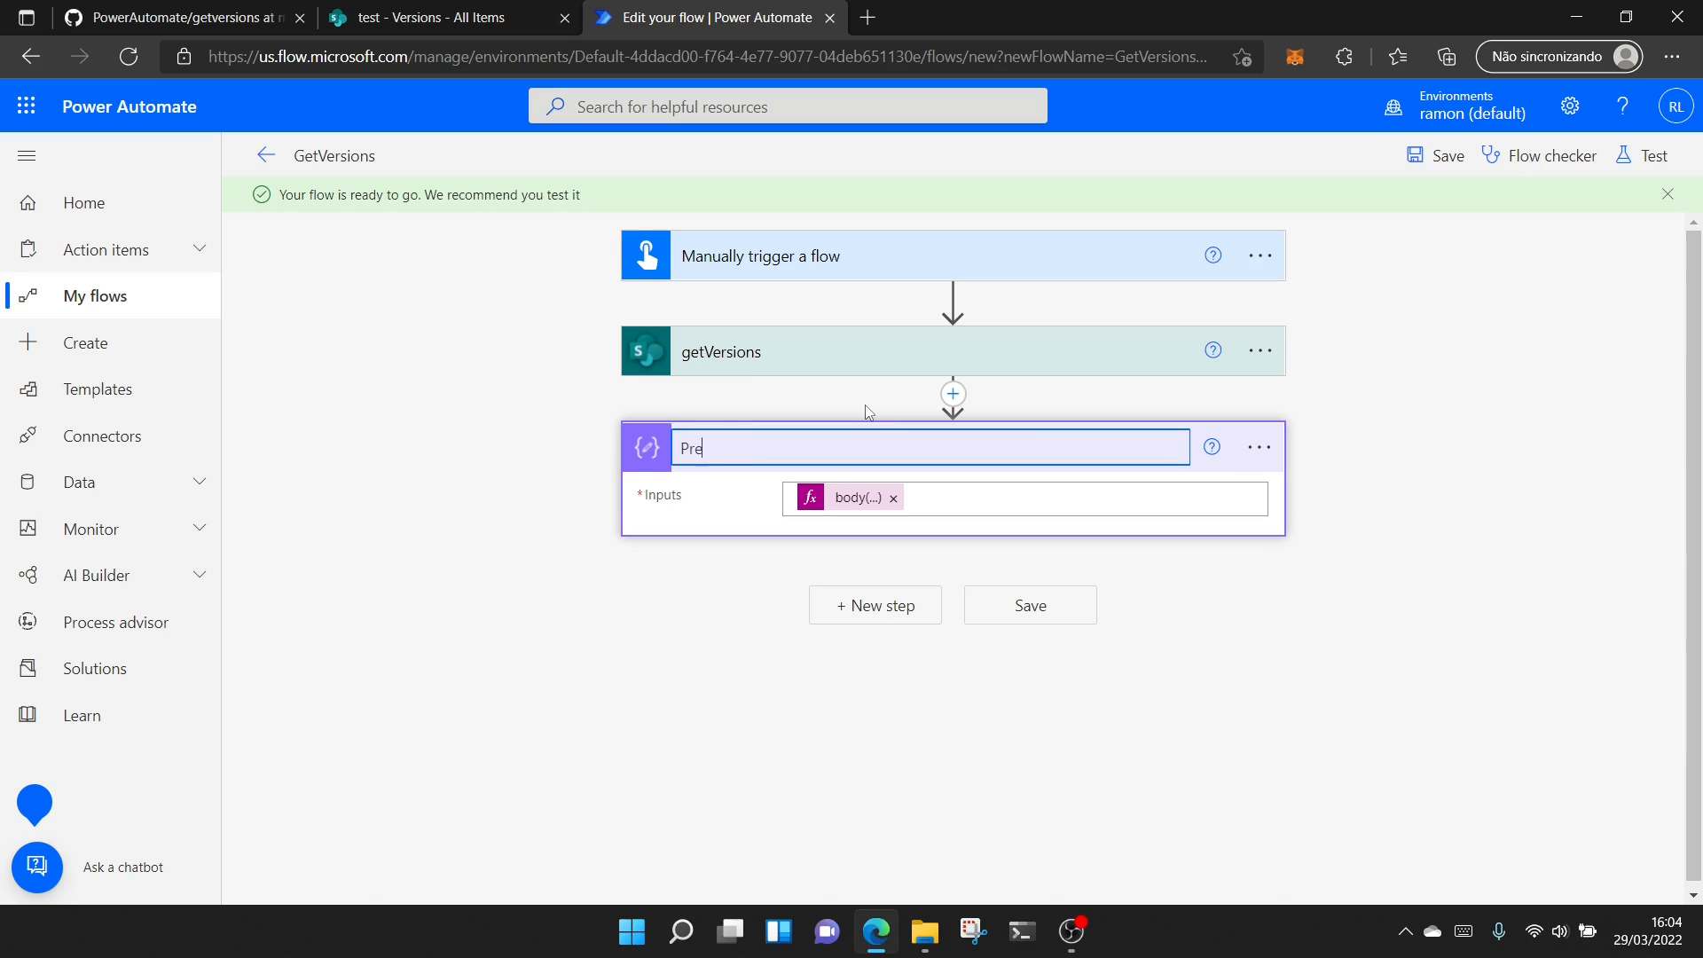
key(BackSpace)
key(BackSpace)
text(ousValue)
click(1349, 487)
Save the GetVersions flow and run it as a manual test
click(1444, 156)
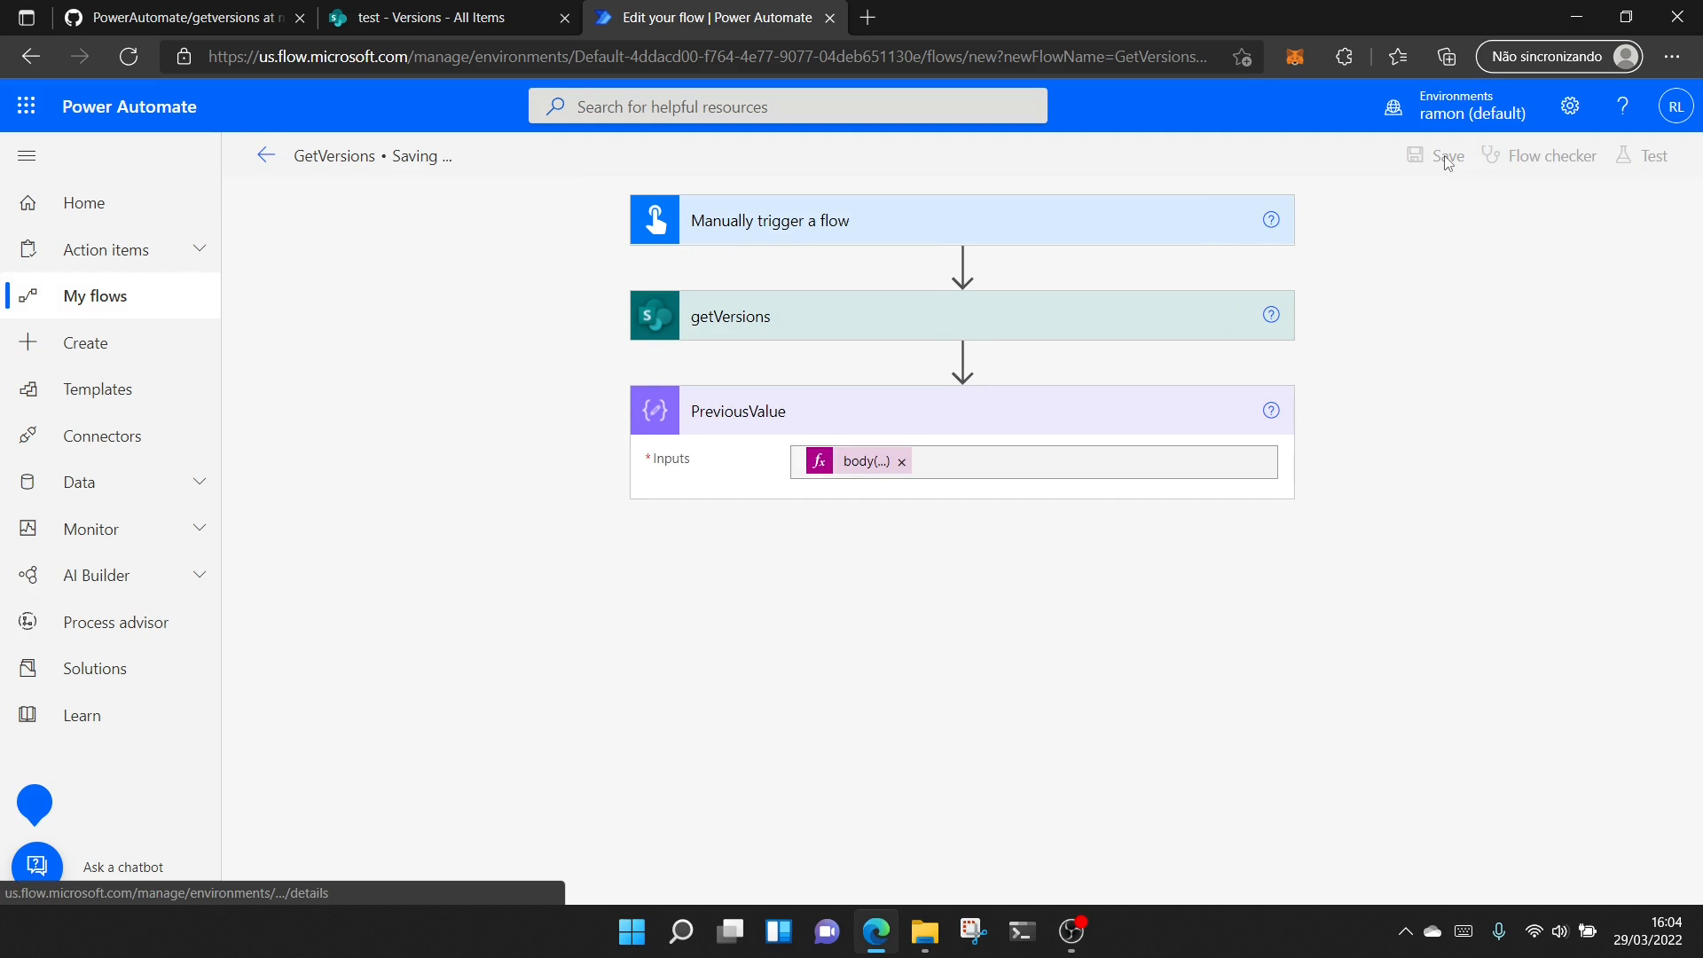
click(1645, 168)
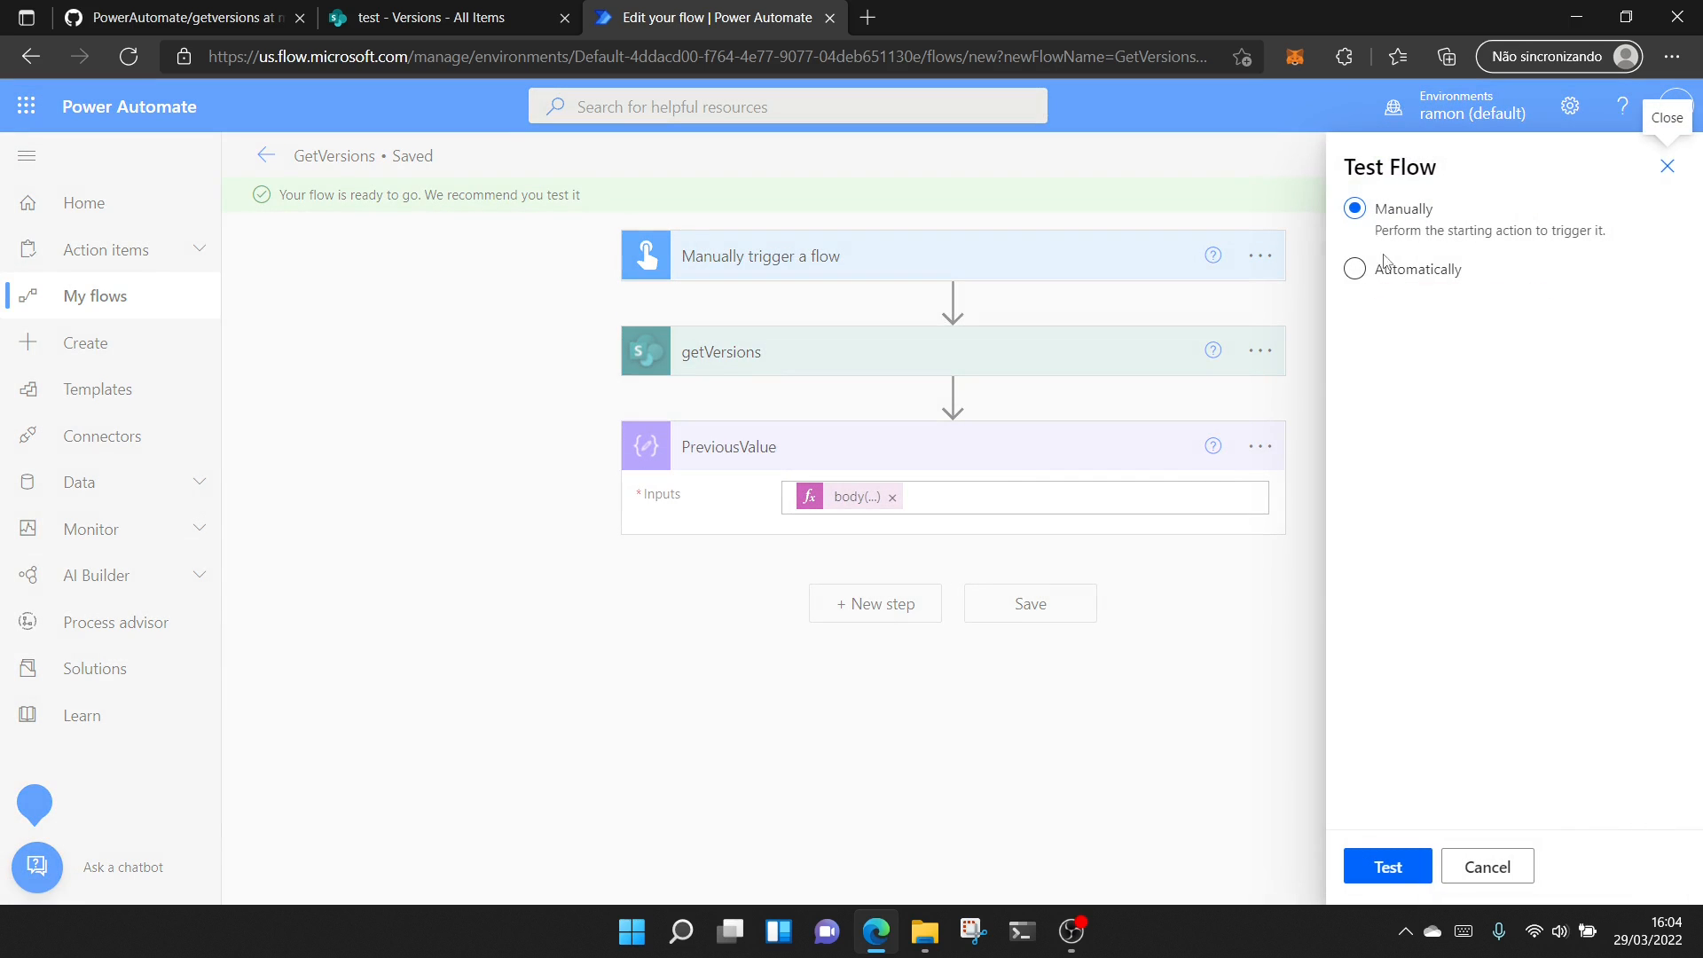
click(1384, 865)
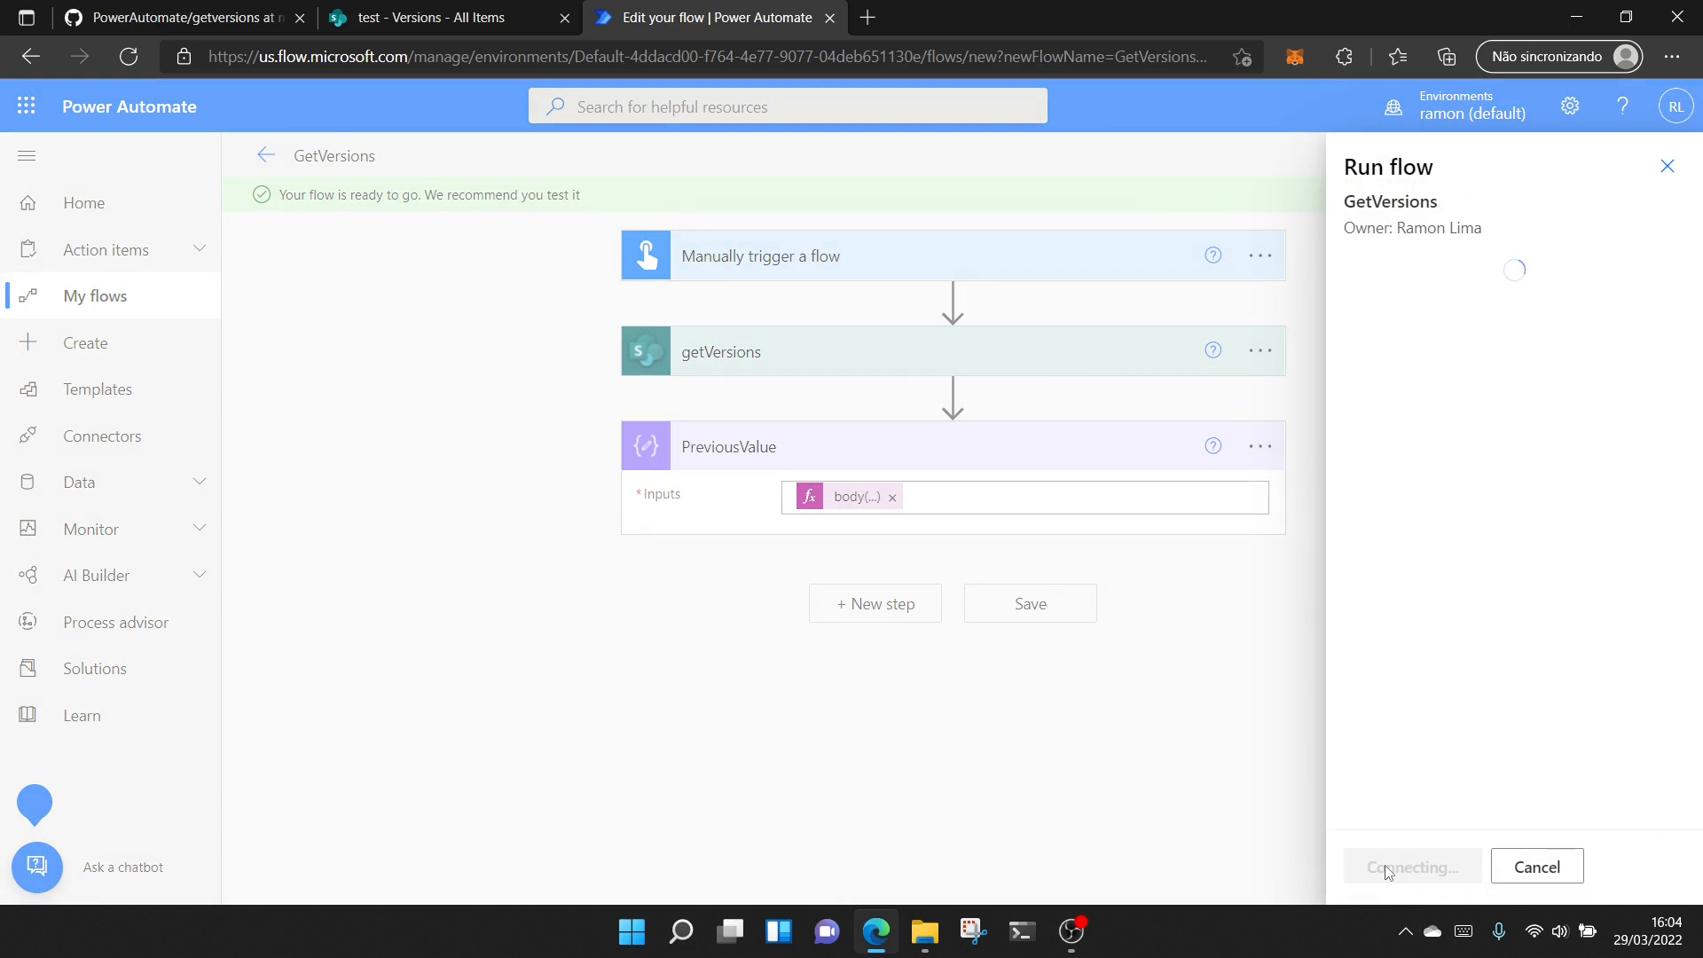
click(1386, 867)
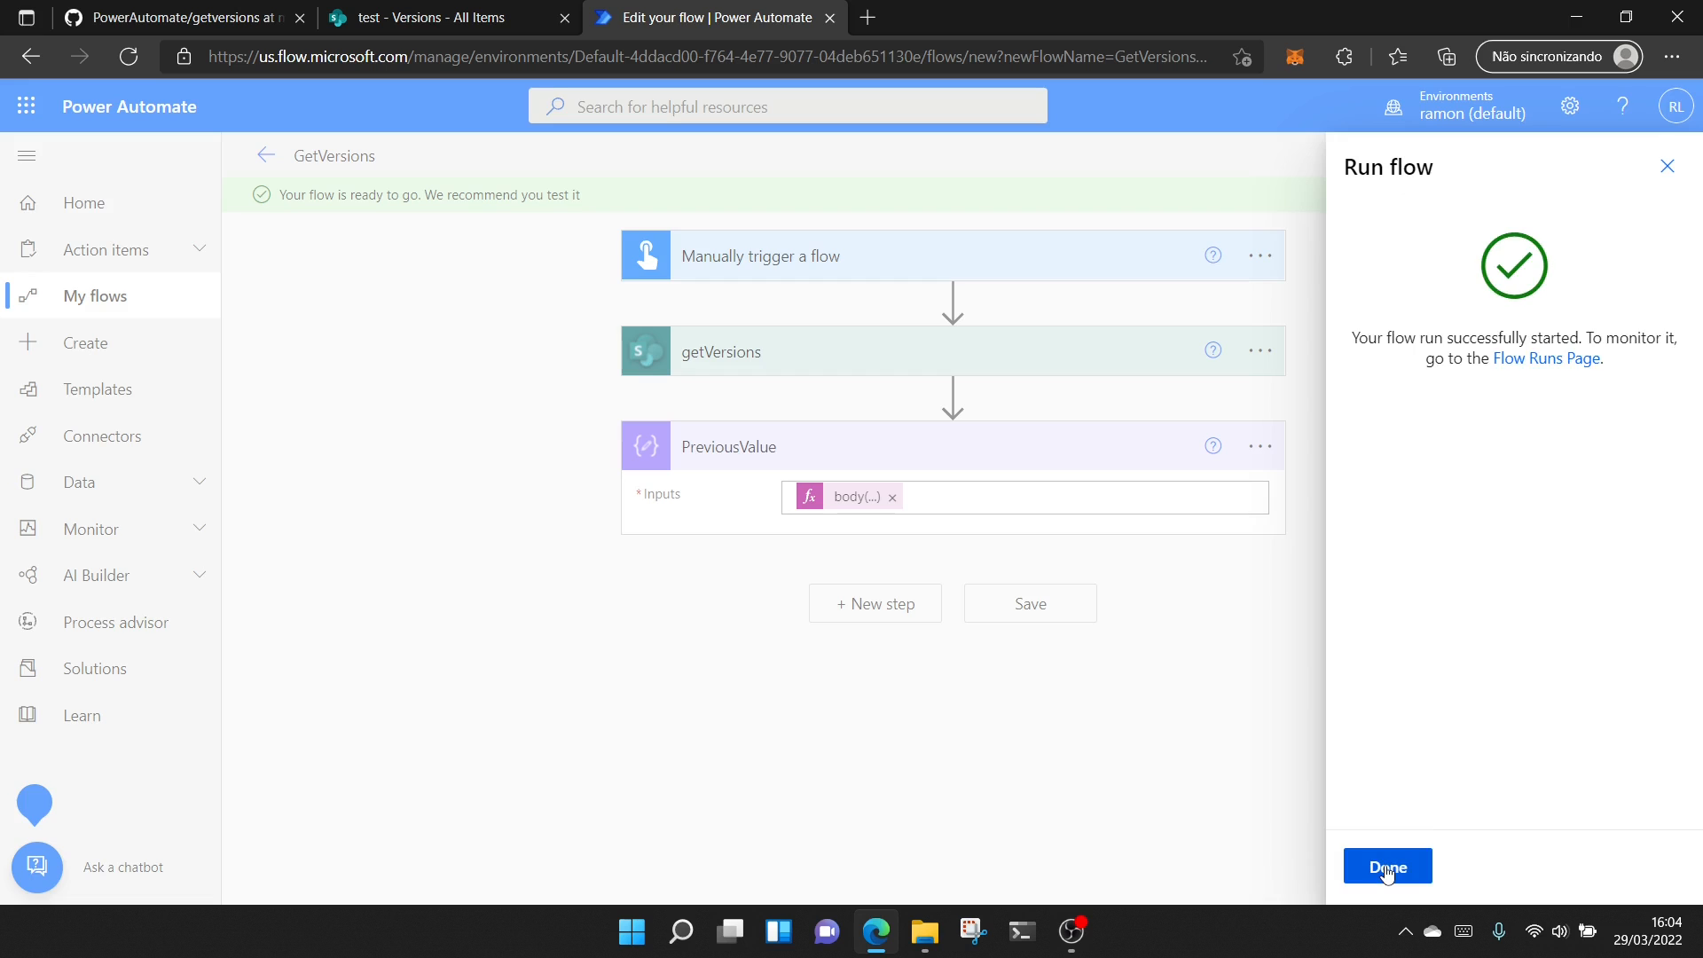
click(1385, 867)
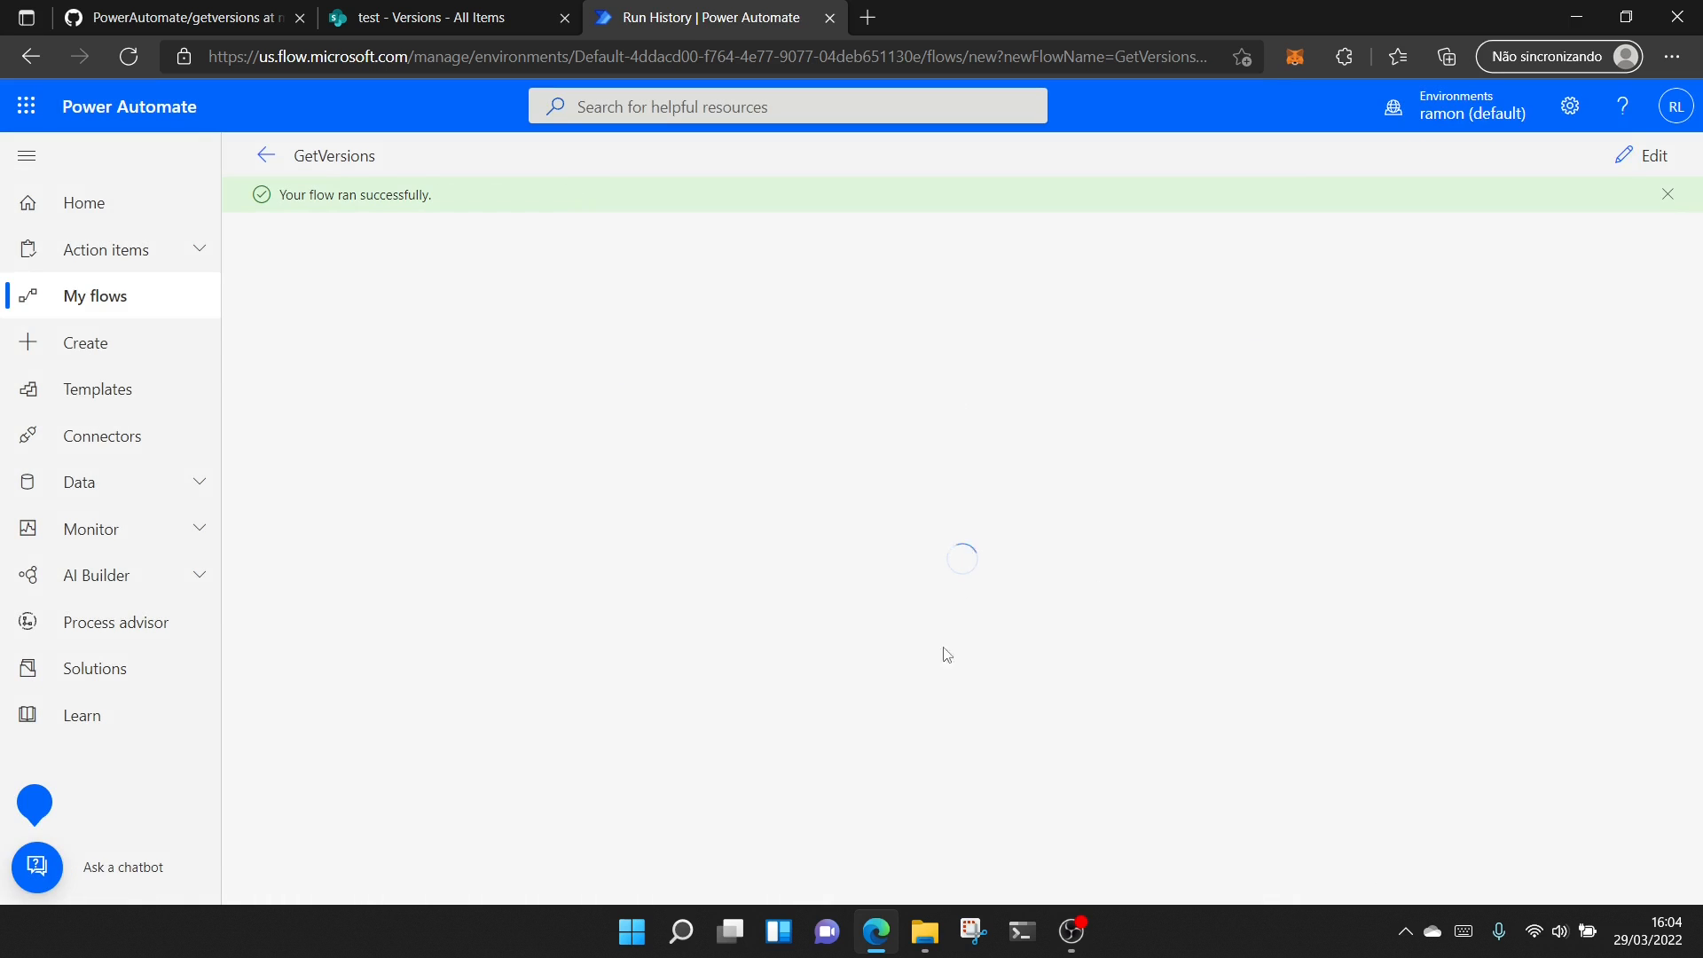
Examine the PreviousValue action's inputs in the run for the previous version's label, title and Status field
click(895, 484)
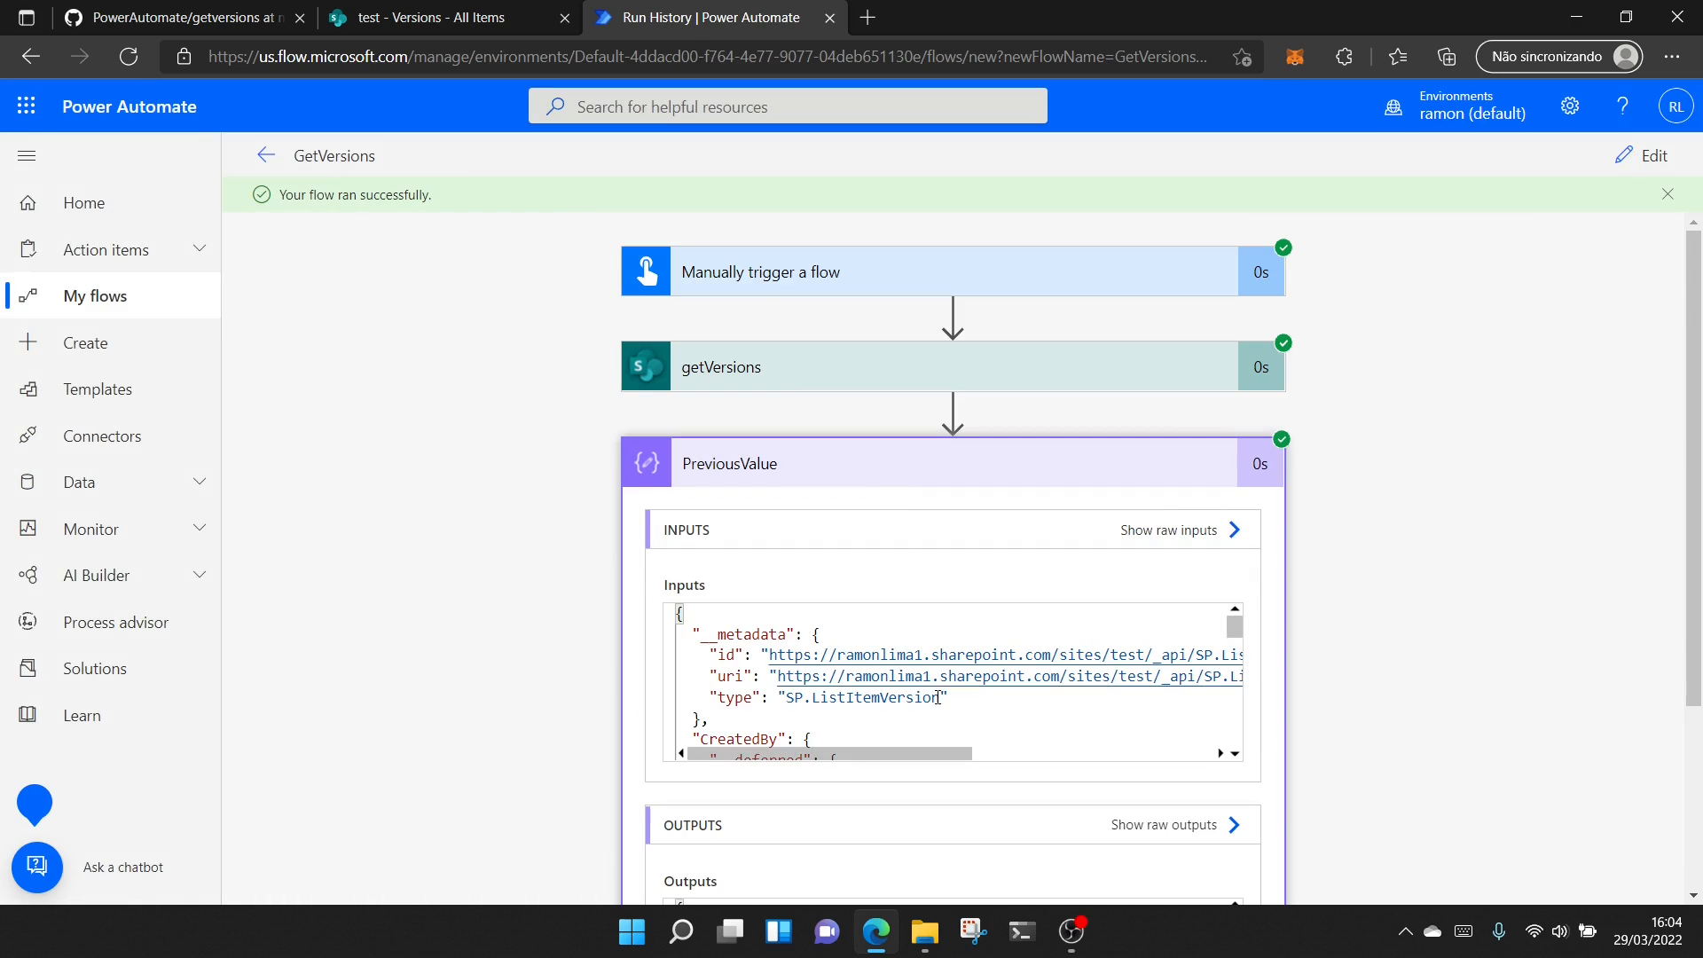
scroll(790, 661, down, 2)
scroll(791, 660, down, 3)
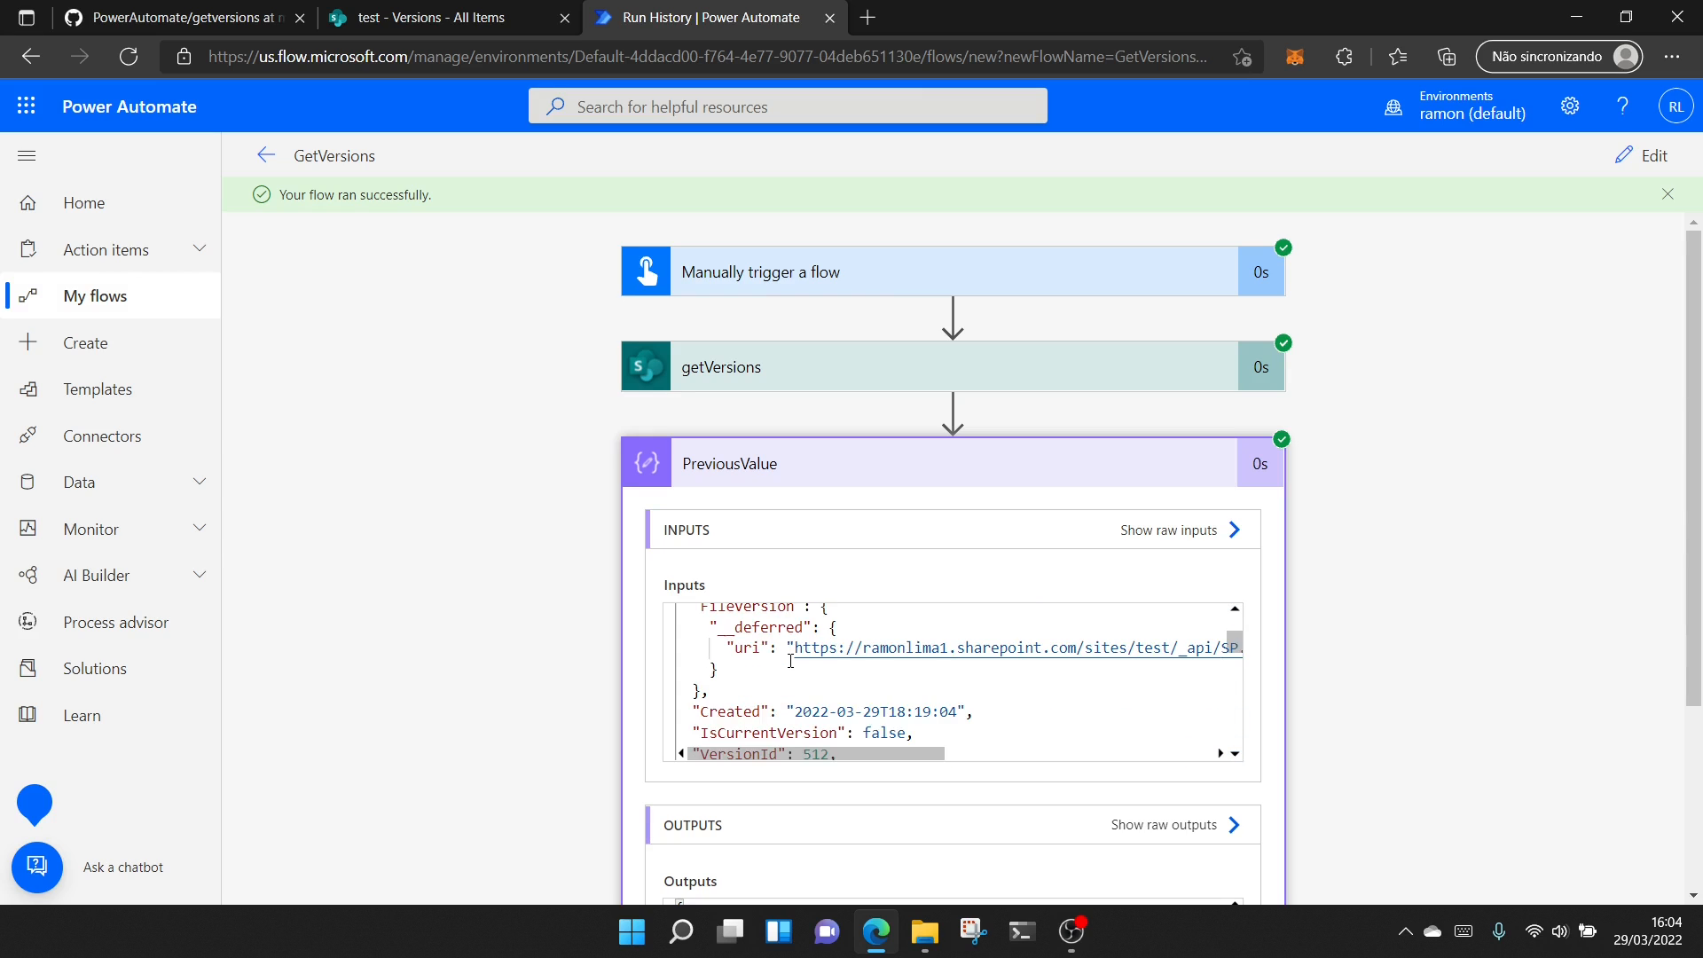
scroll(790, 661, down, 1)
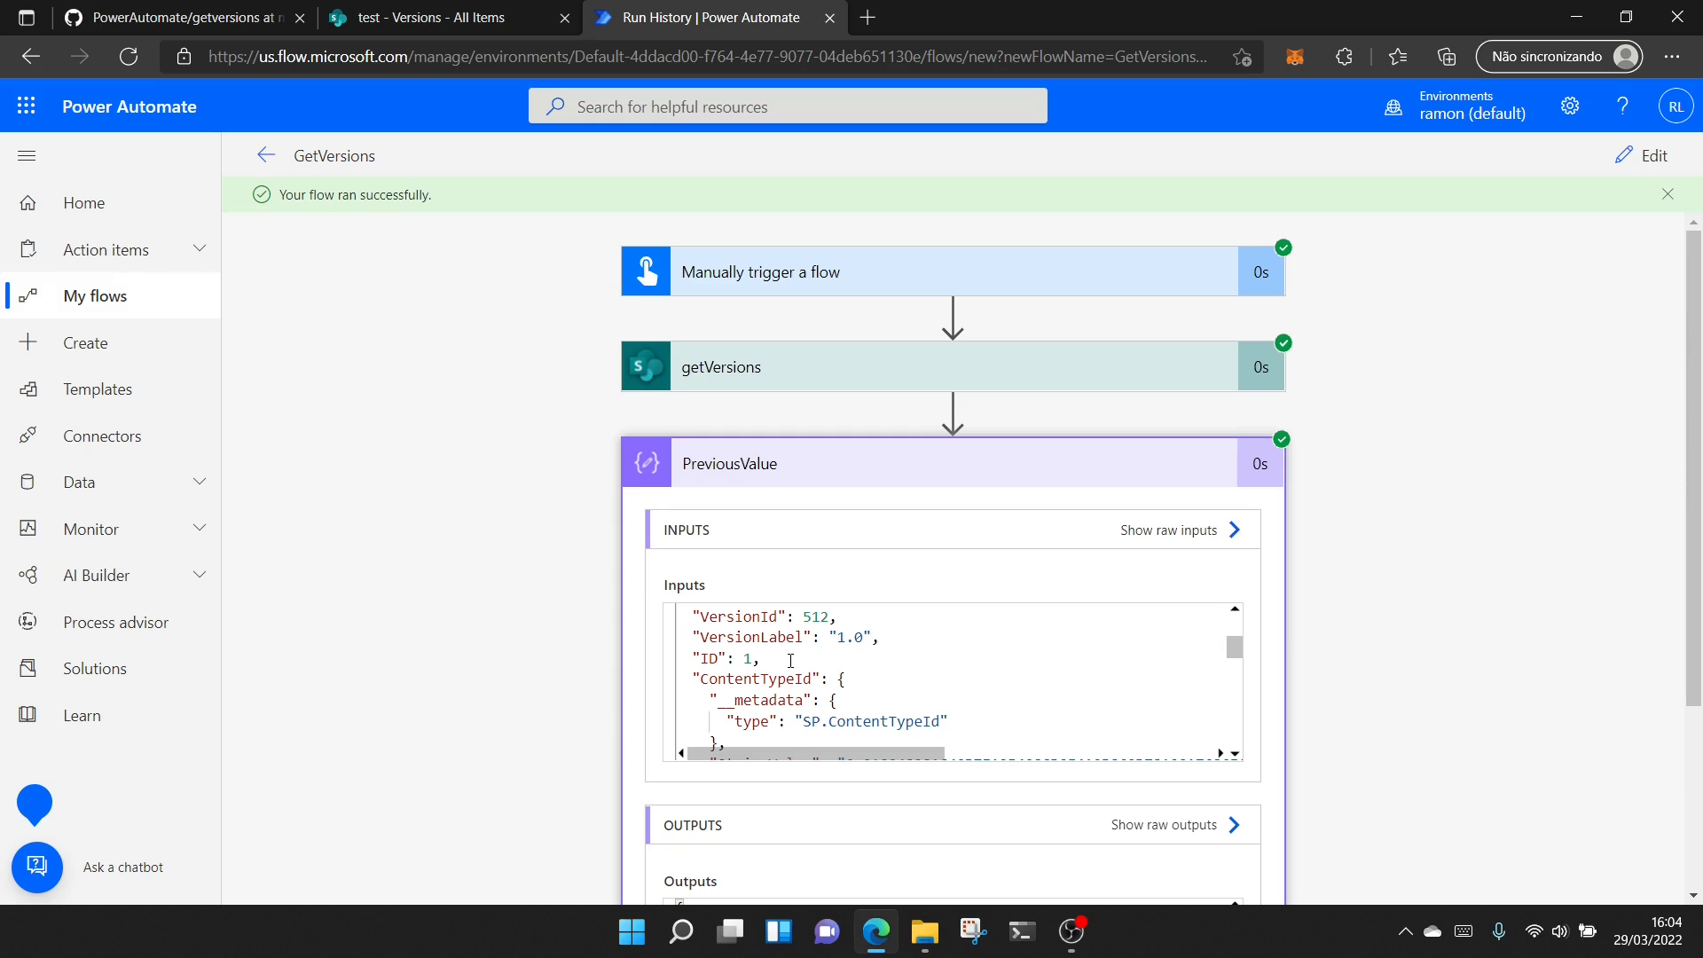
scroll(790, 661, down, 2)
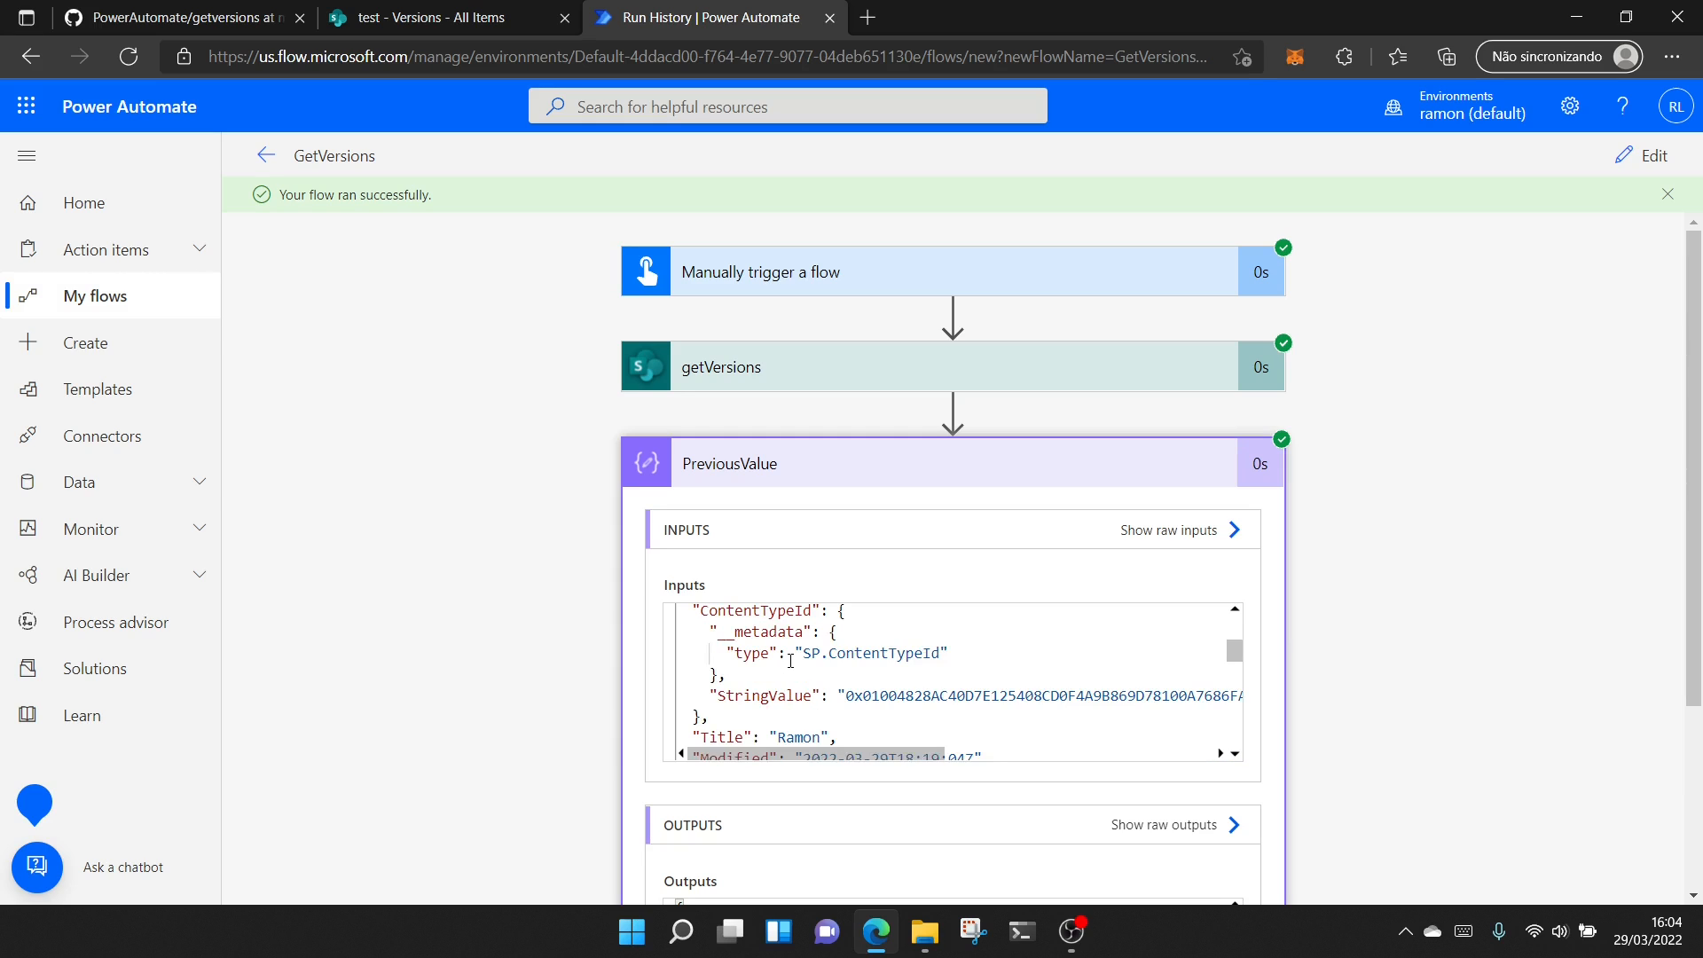
scroll(741, 660, down, 5)
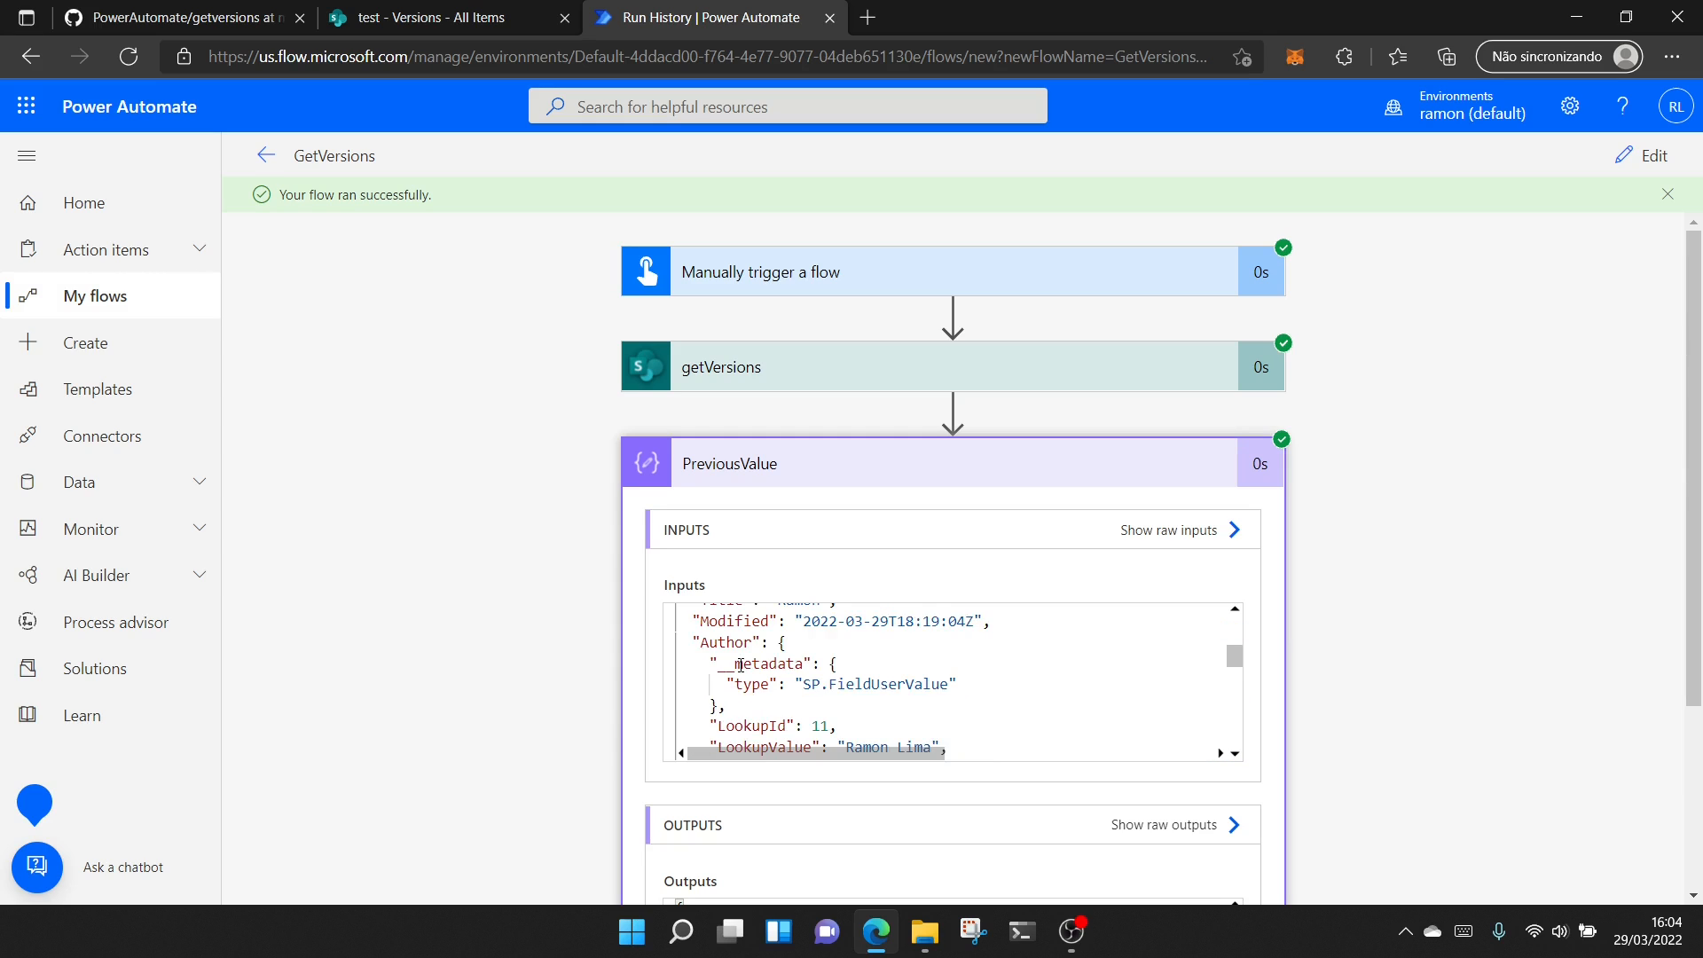
scroll(740, 665, down, 6)
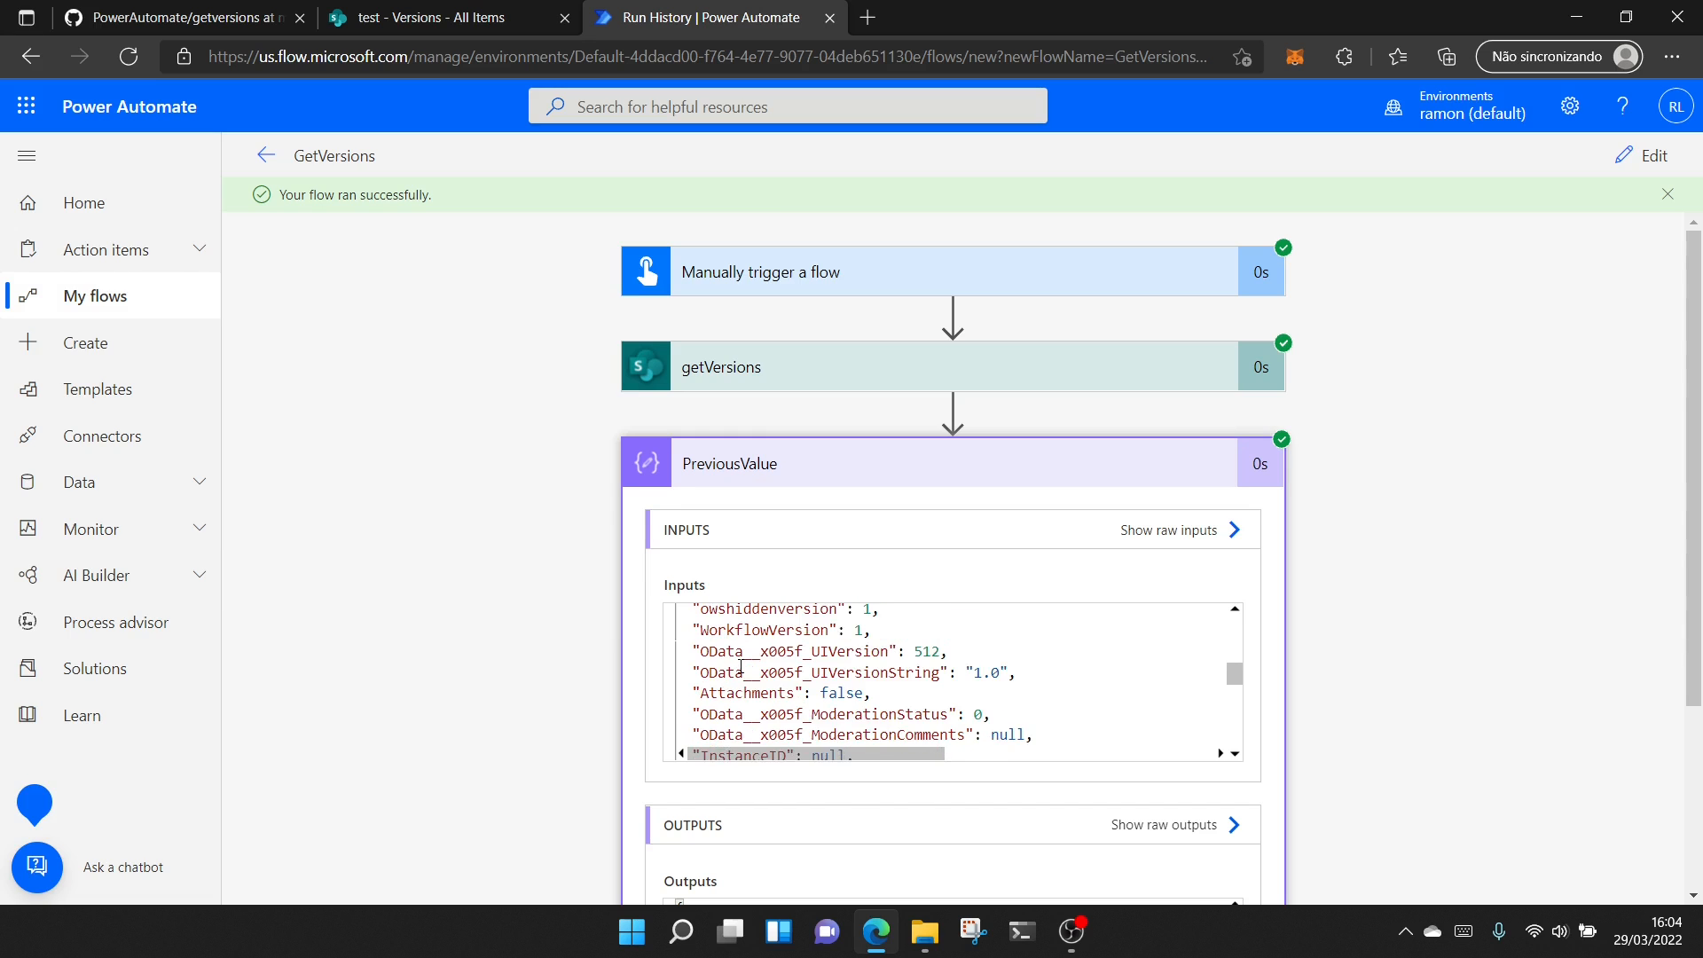
scroll(741, 666, down, 5)
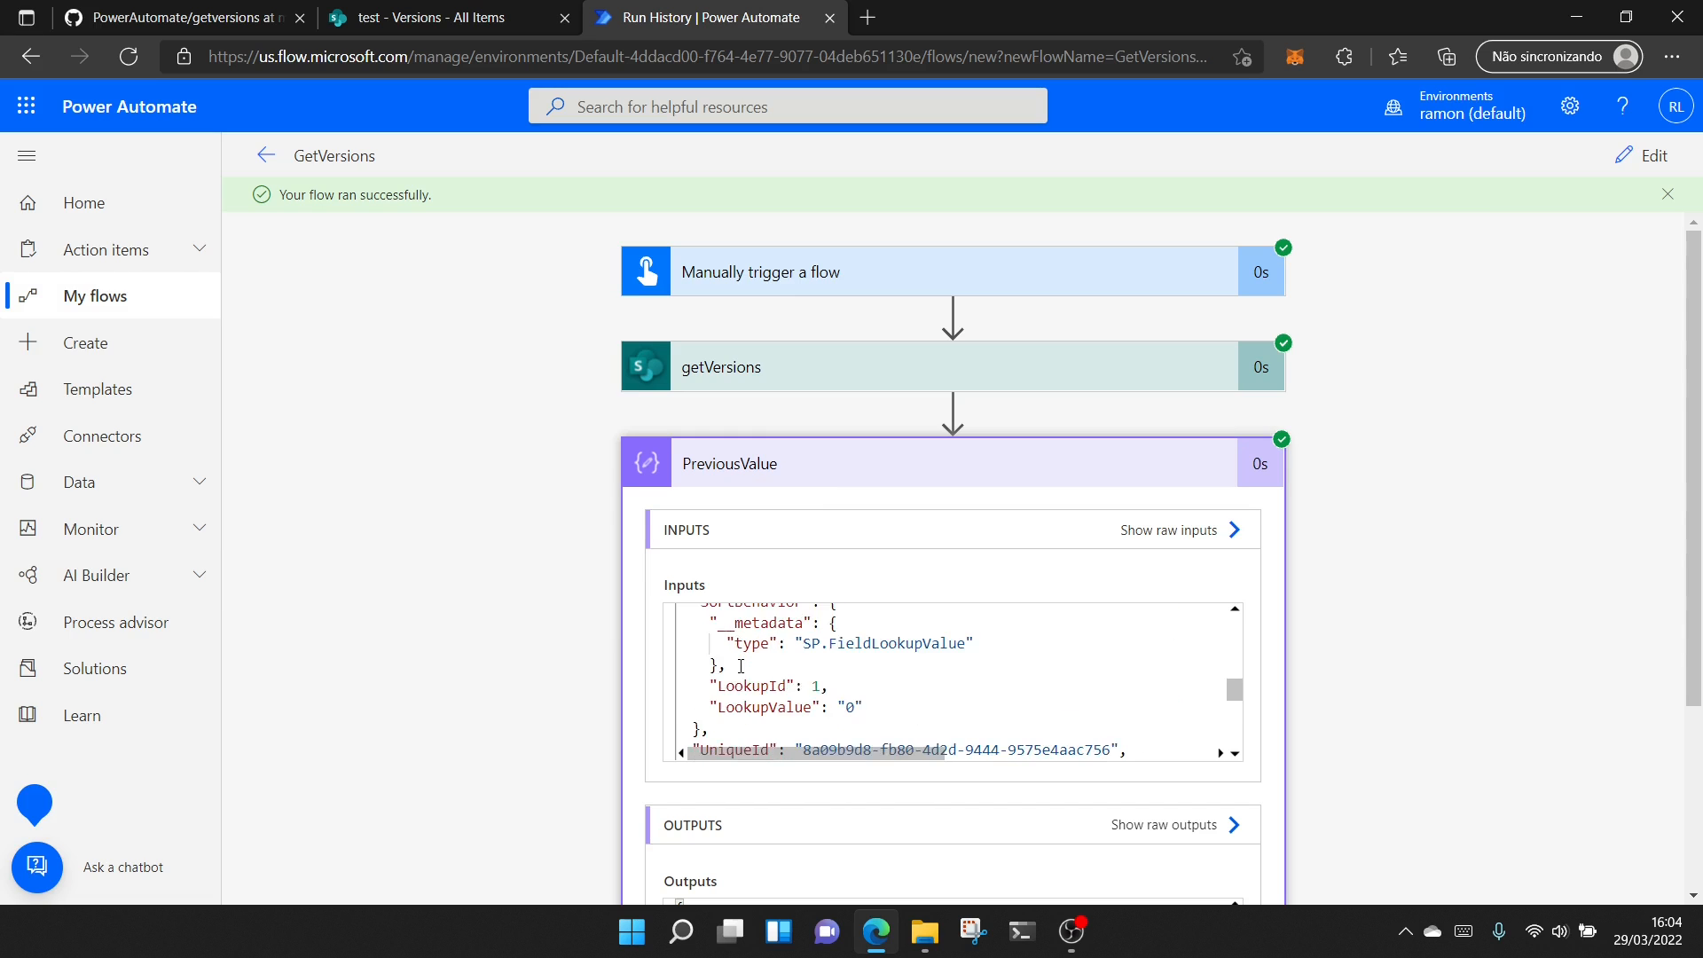
scroll(740, 665, down, 6)
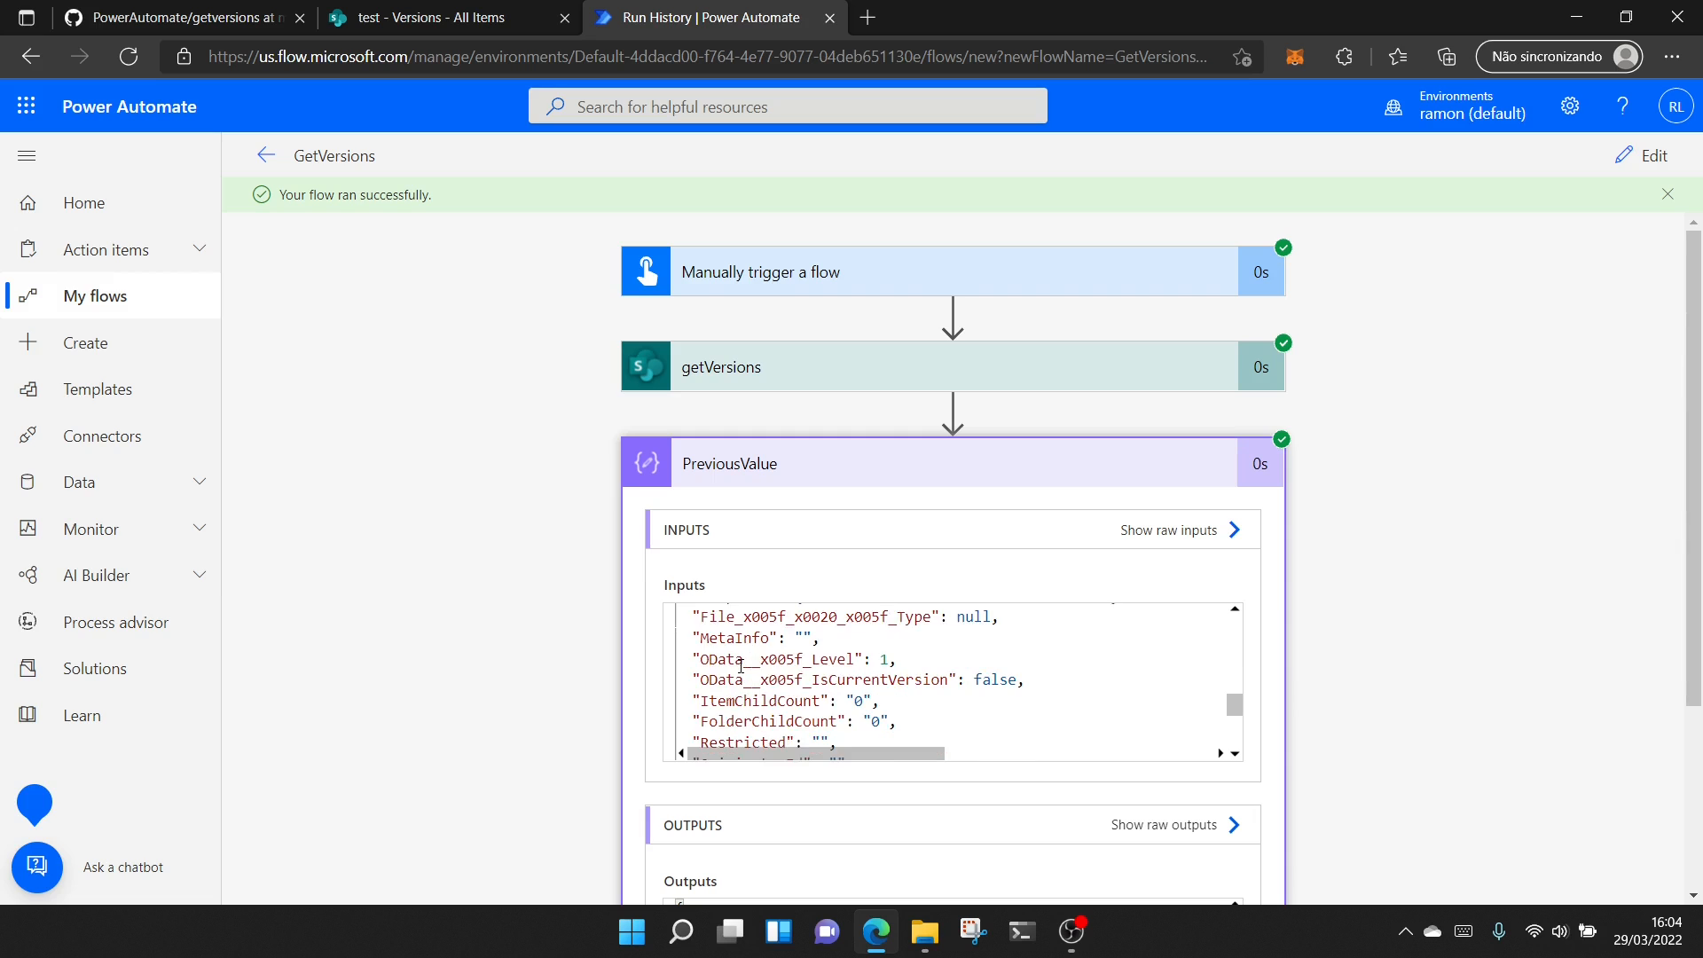
scroll(740, 665, down, 5)
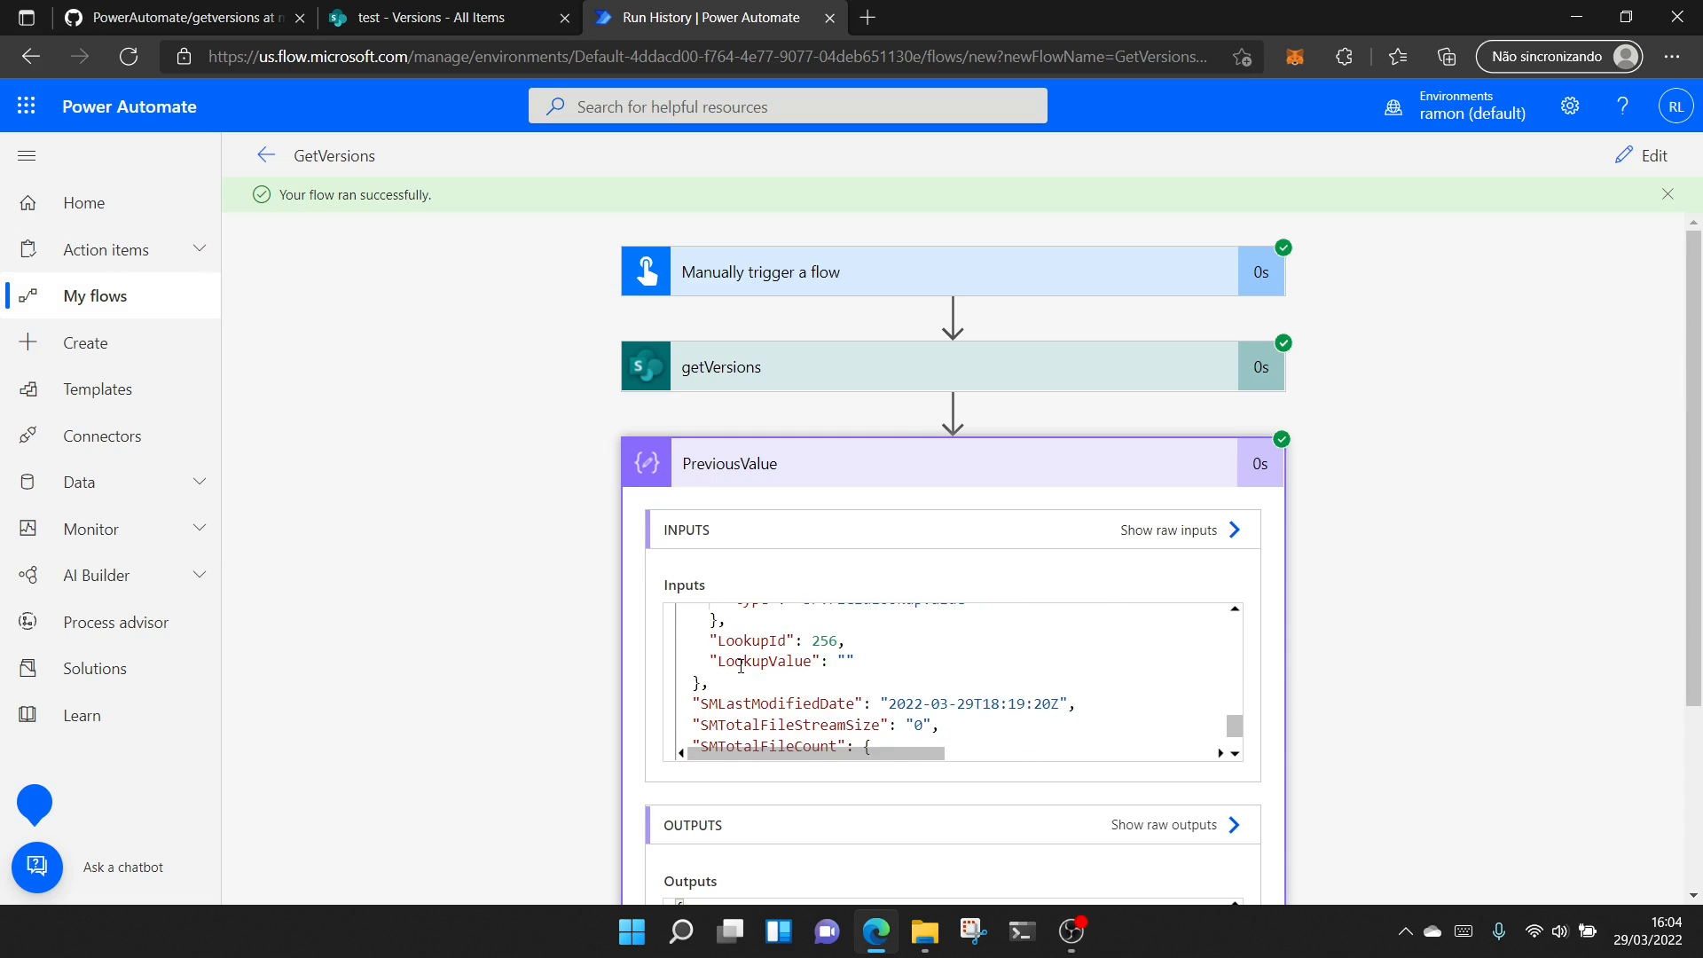
scroll(740, 665, up, 2)
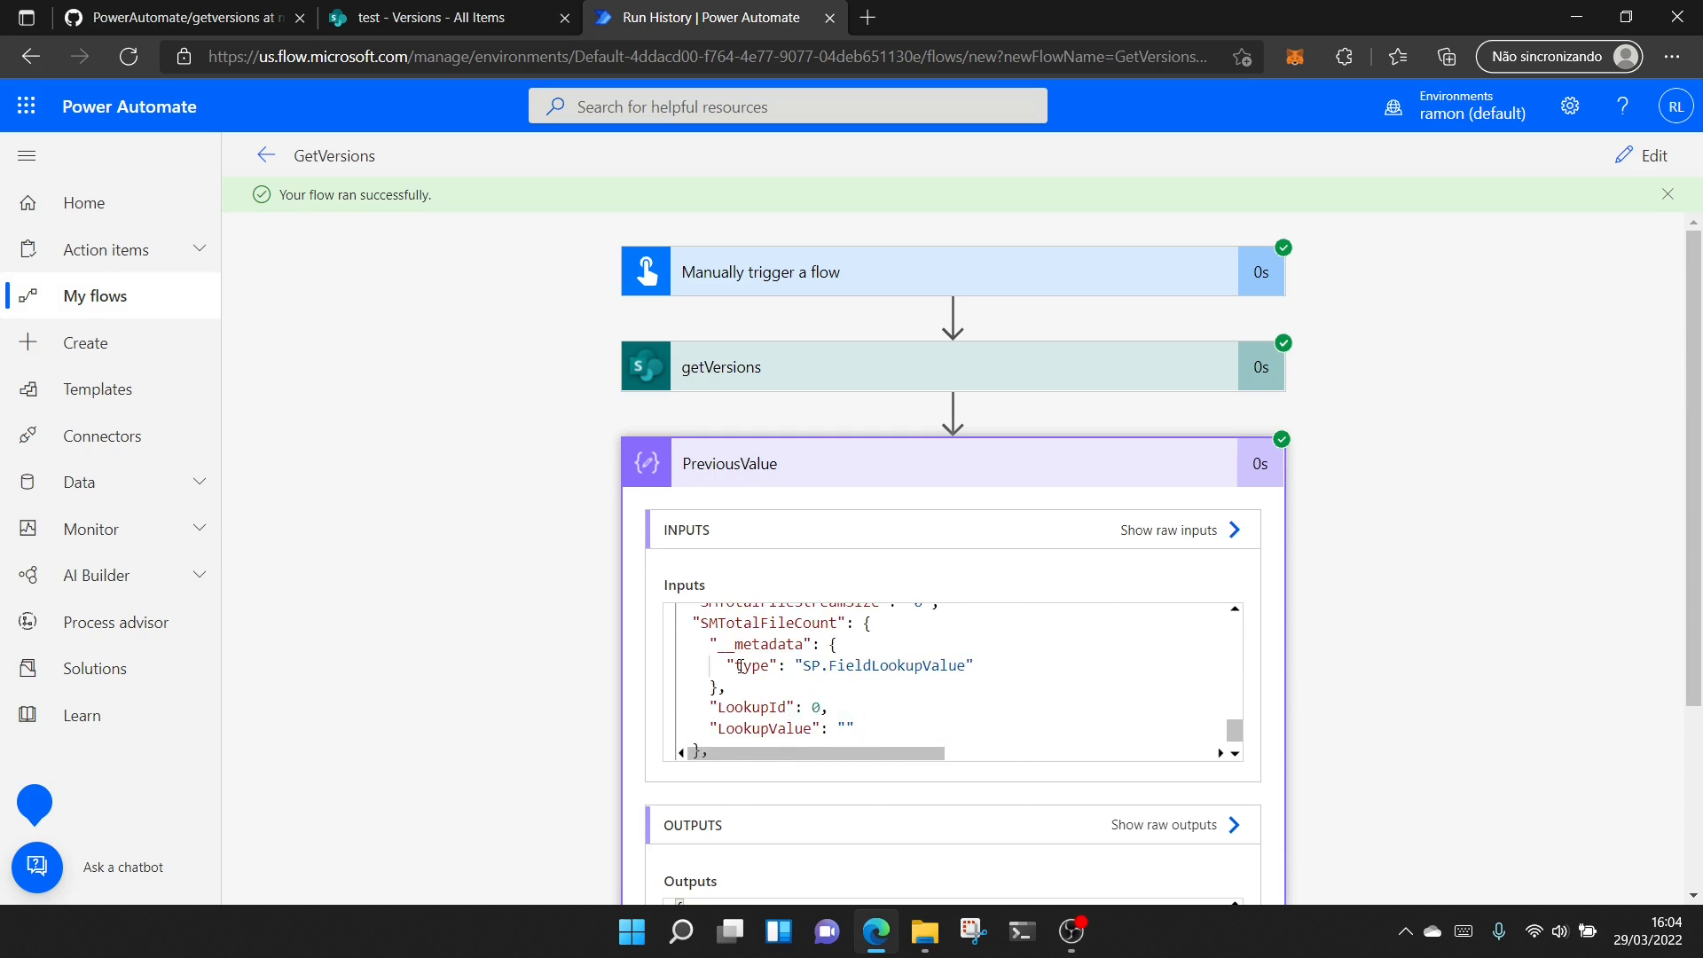
scroll(741, 665, down, 2)
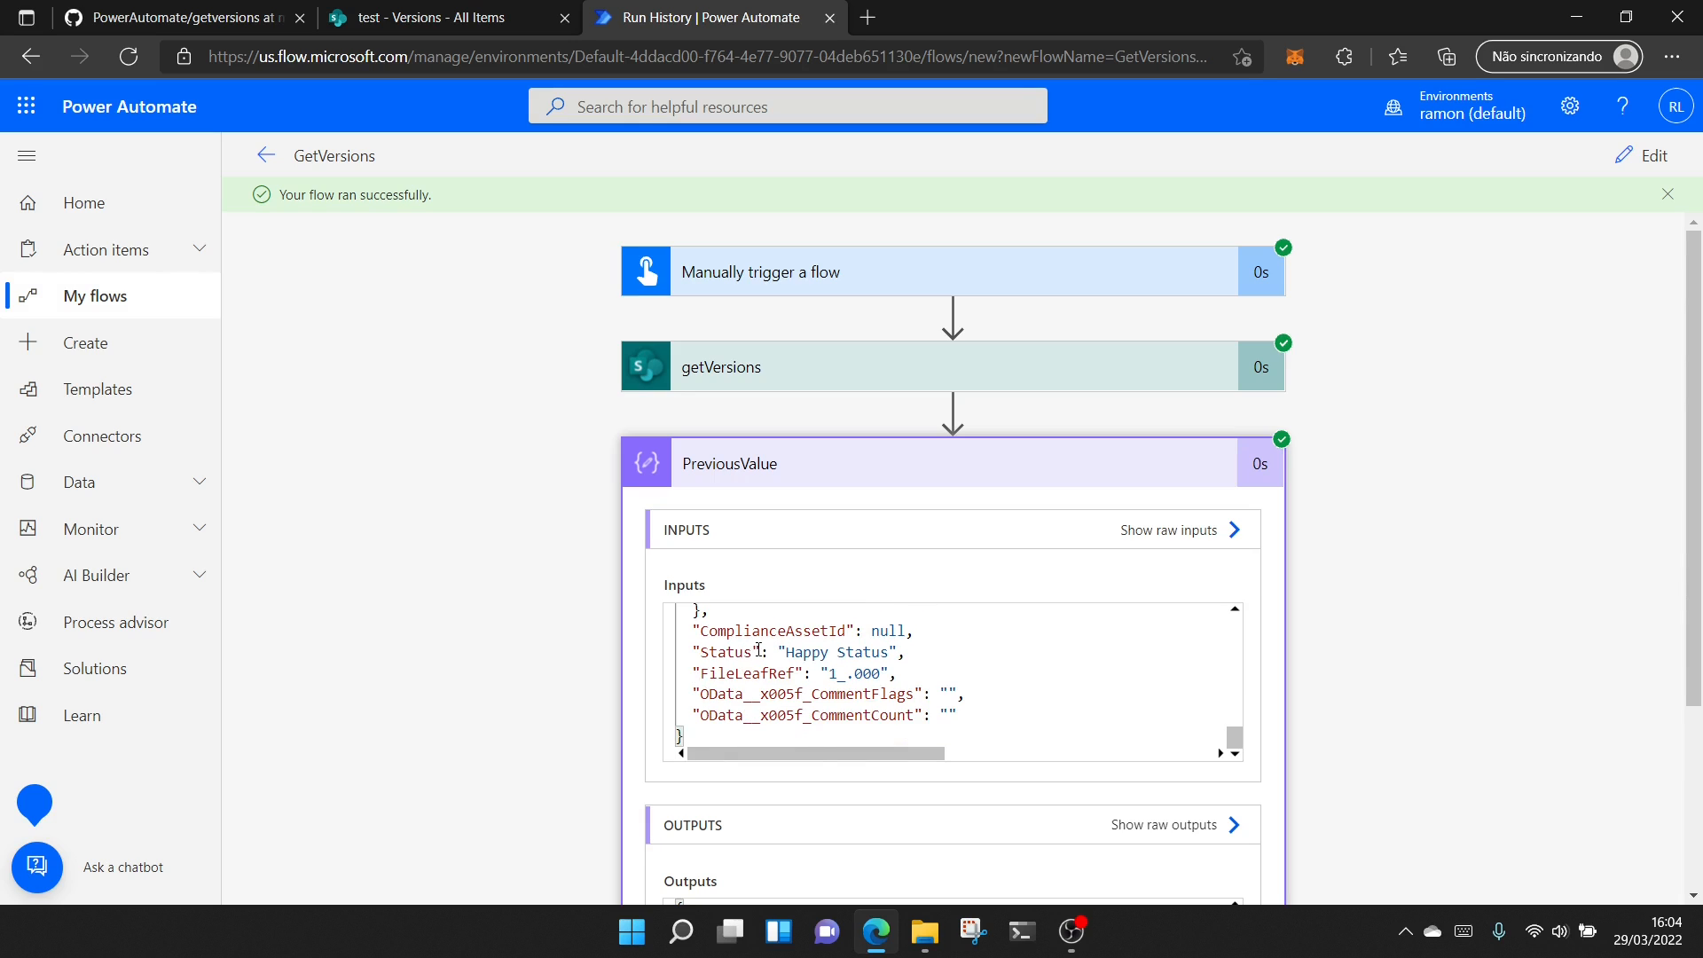
Copy the previous version Status field expression, body('getVersions')?['d/results']?[1]?['Status'], from the getversions README on GitHub
drag(752, 652, 699, 654)
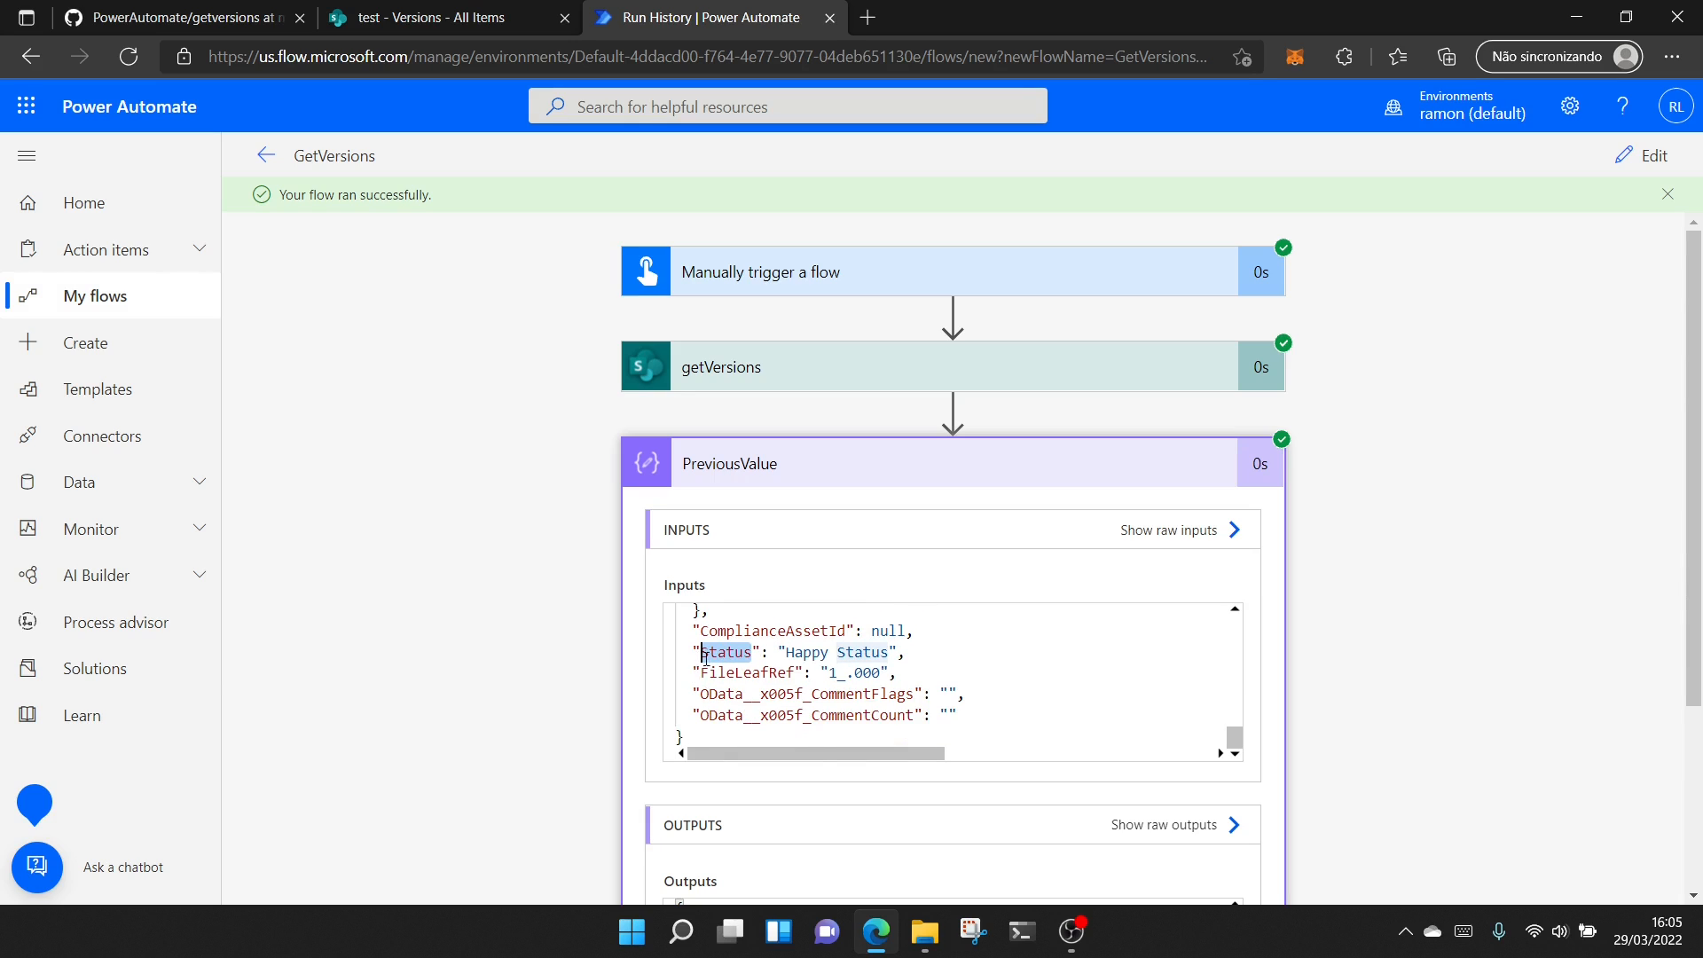
click(193, 7)
click(652, 670)
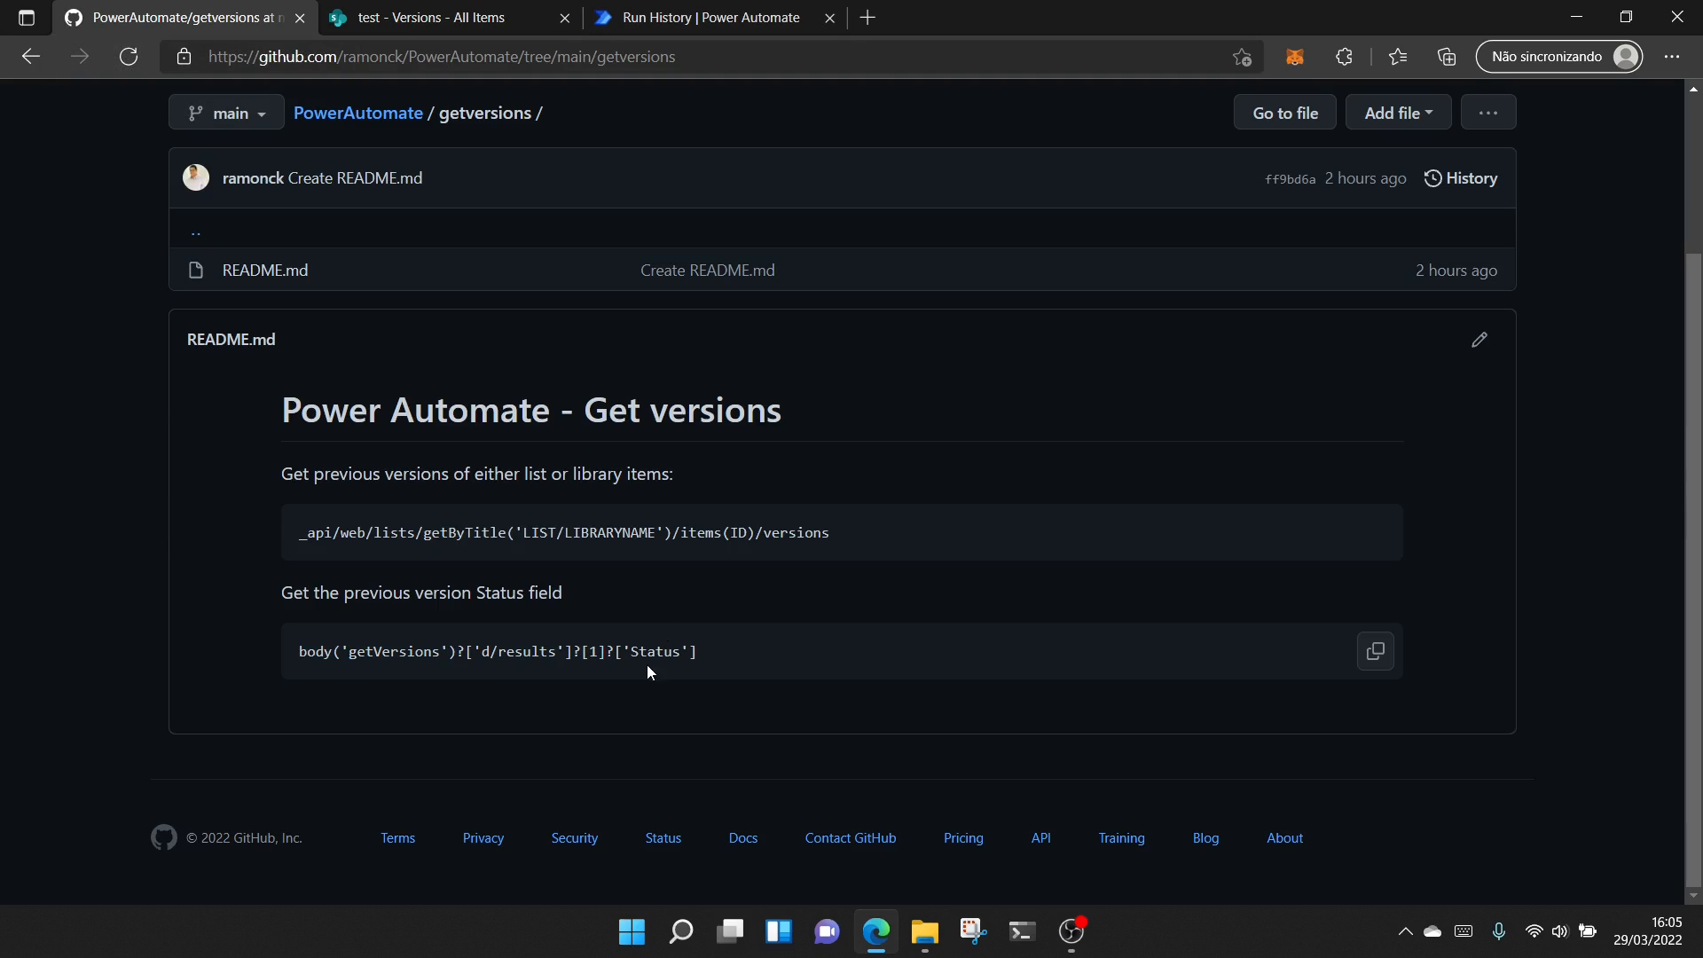
click(1376, 652)
Switch to Power Automate, edit the flow, and replace the PreviousValue Inputs expression with body('getVersions')?['d/results']?[1]?['Status']
click(710, 17)
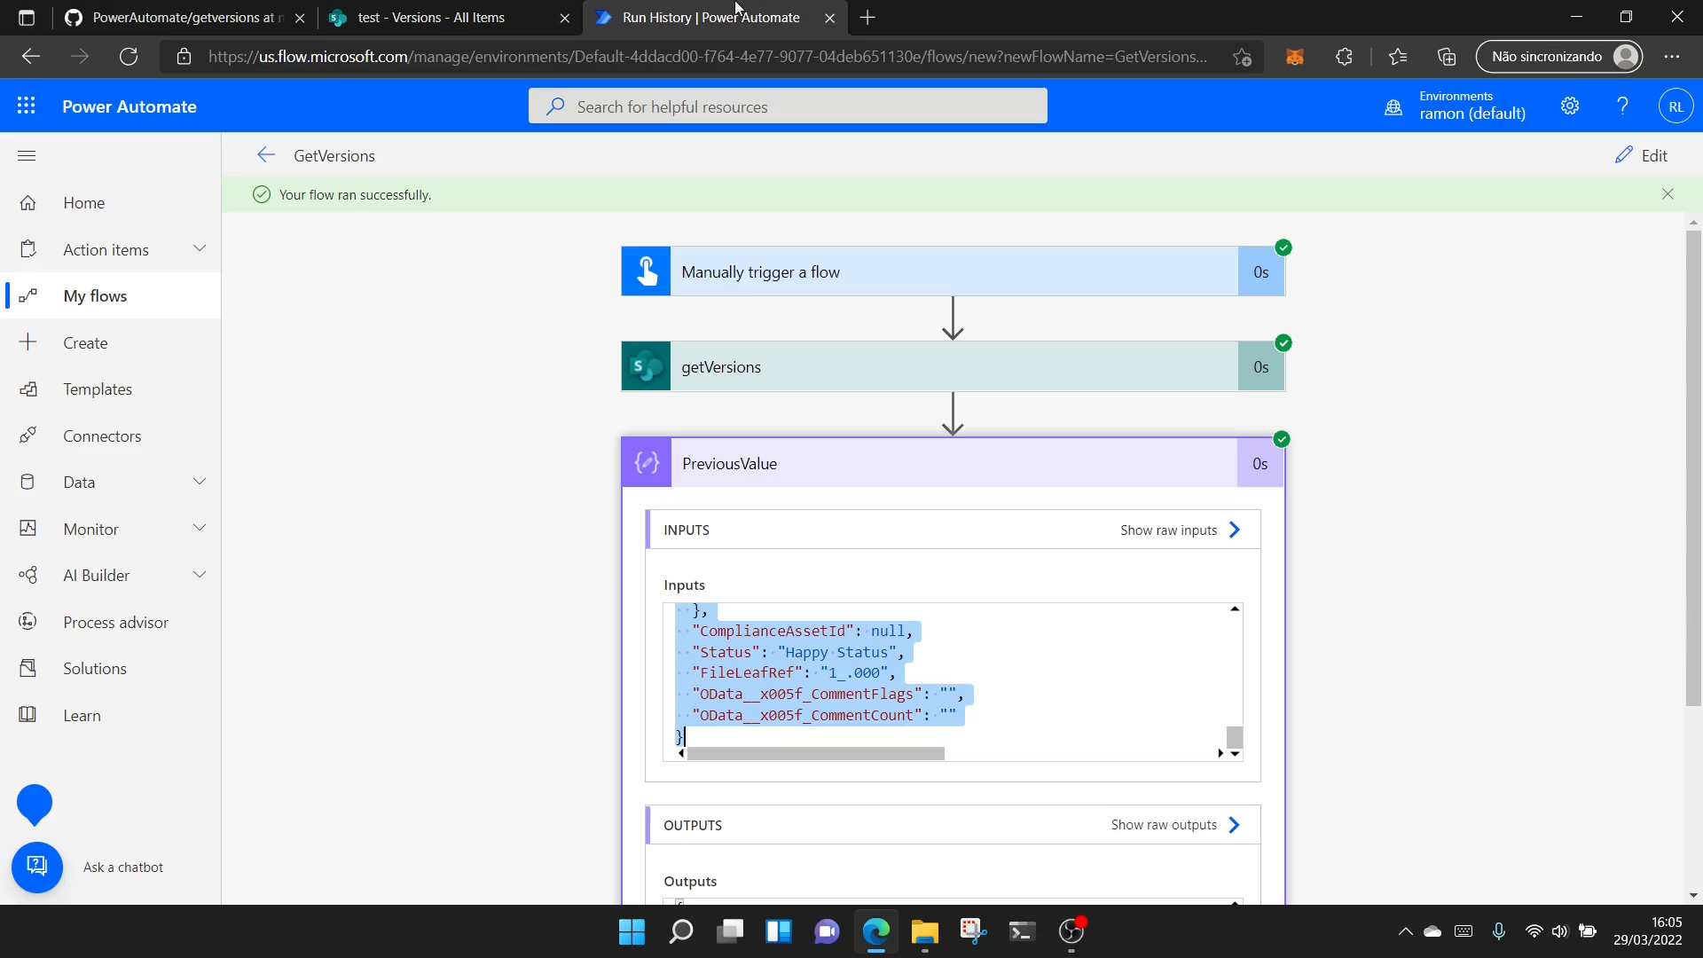
click(1643, 157)
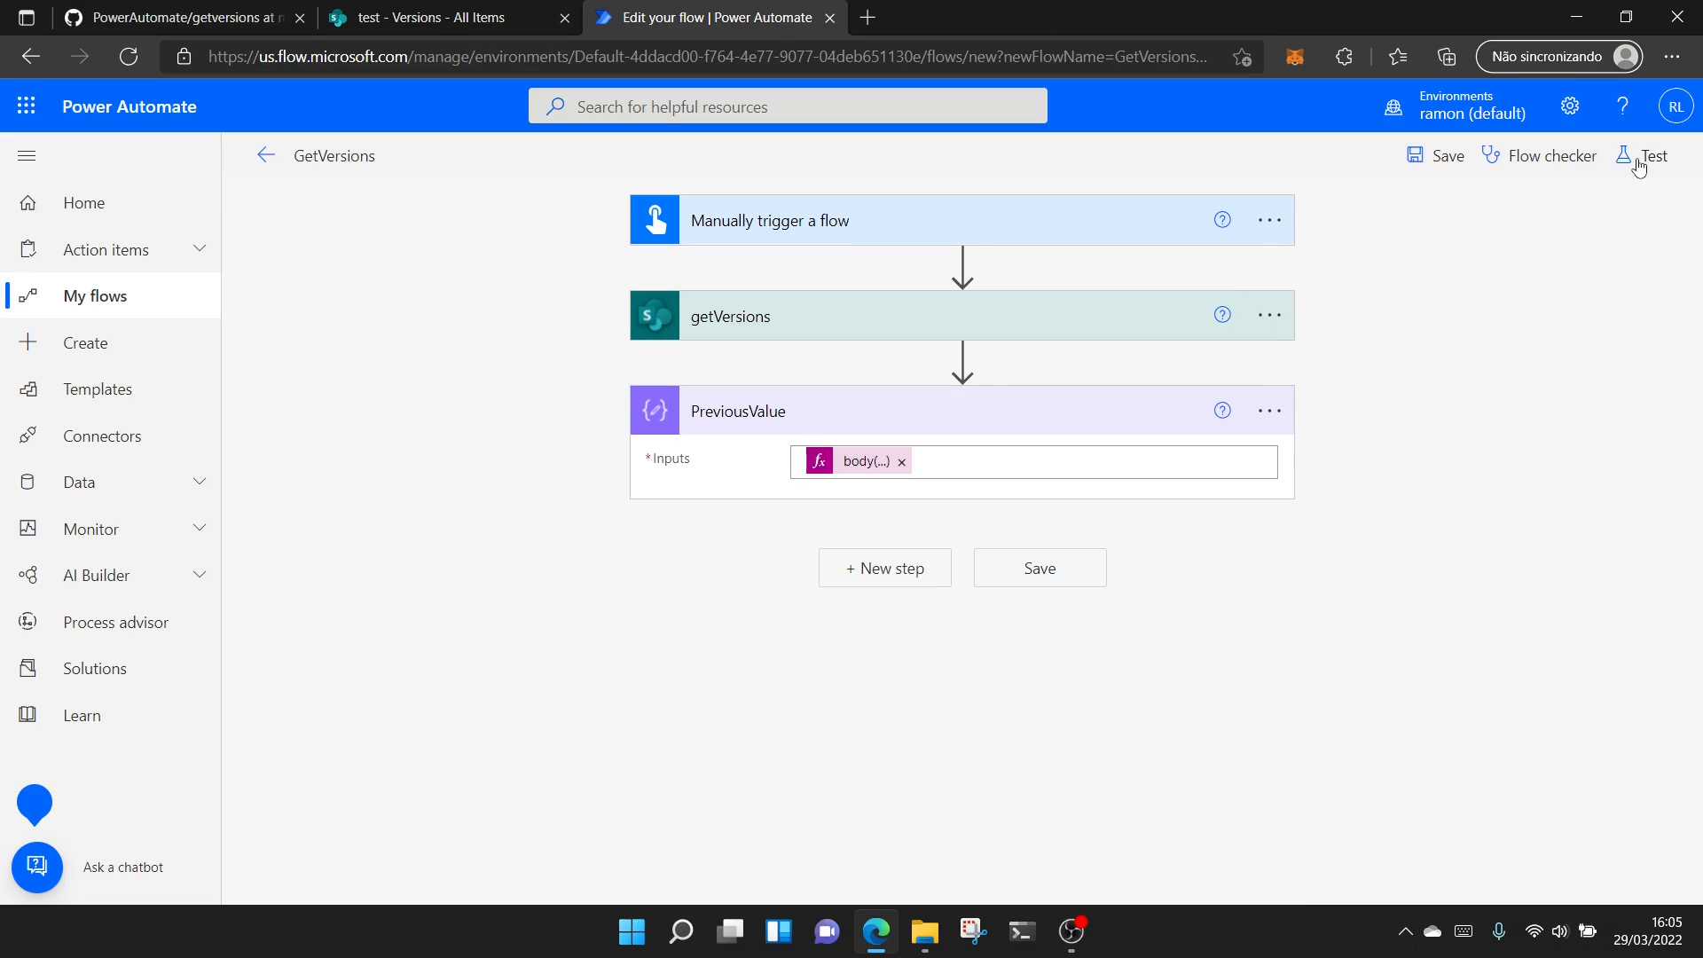
click(867, 462)
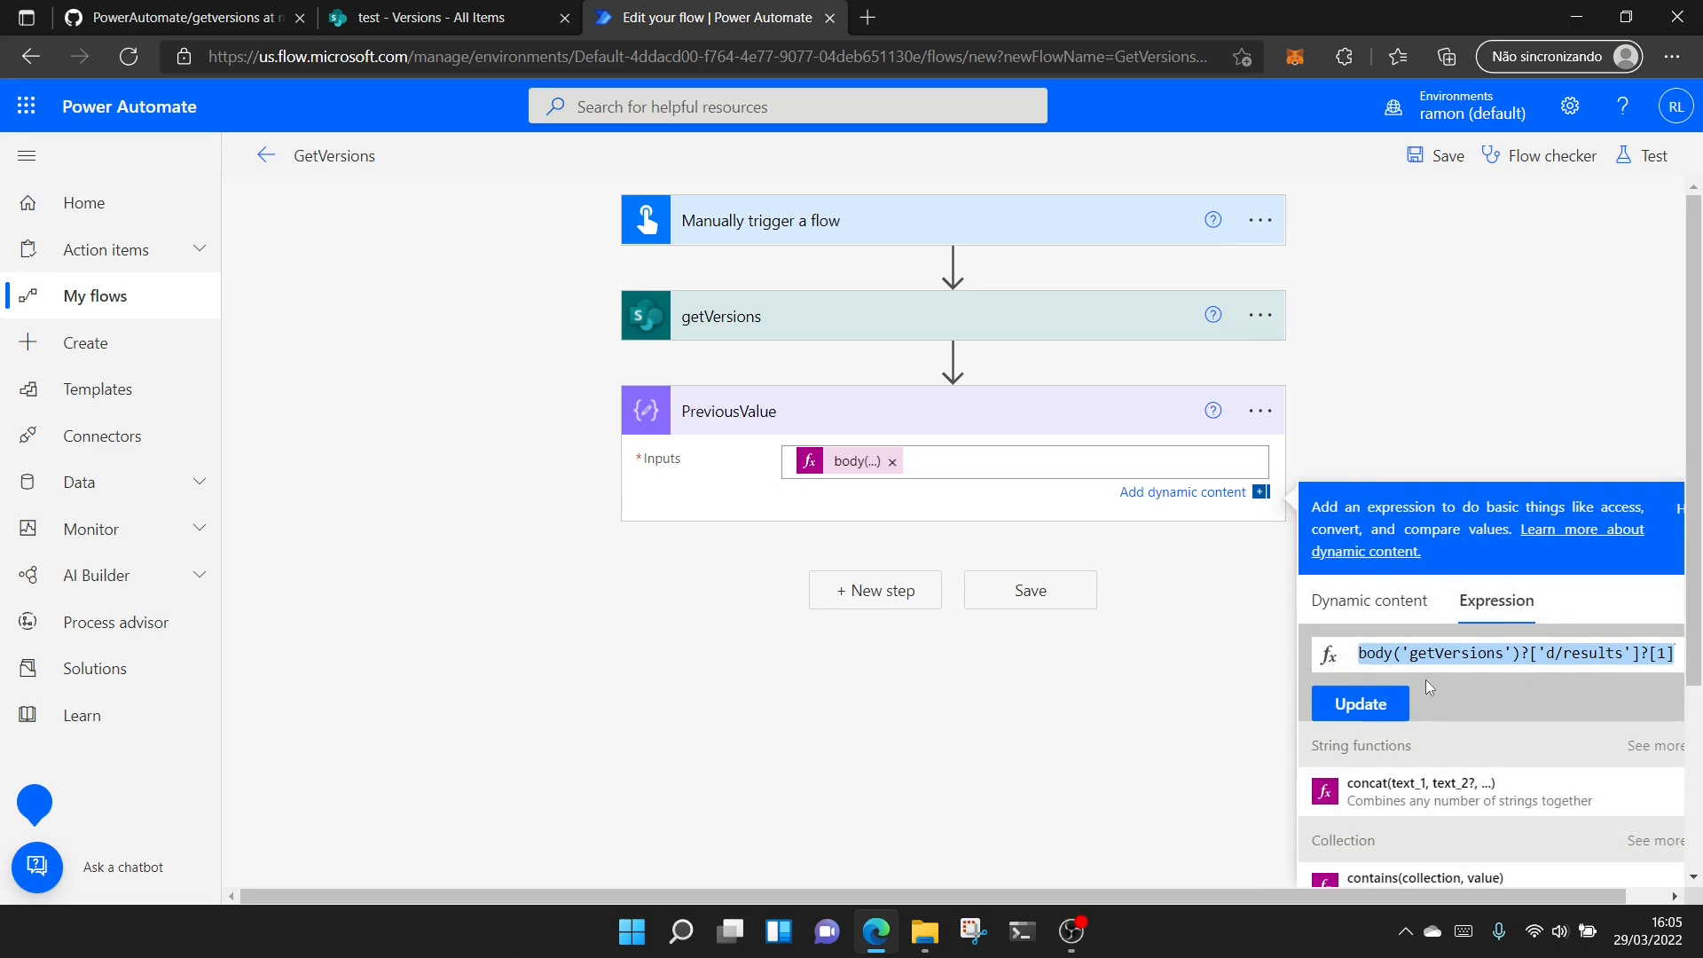
key(ctrl+v)
click(1382, 703)
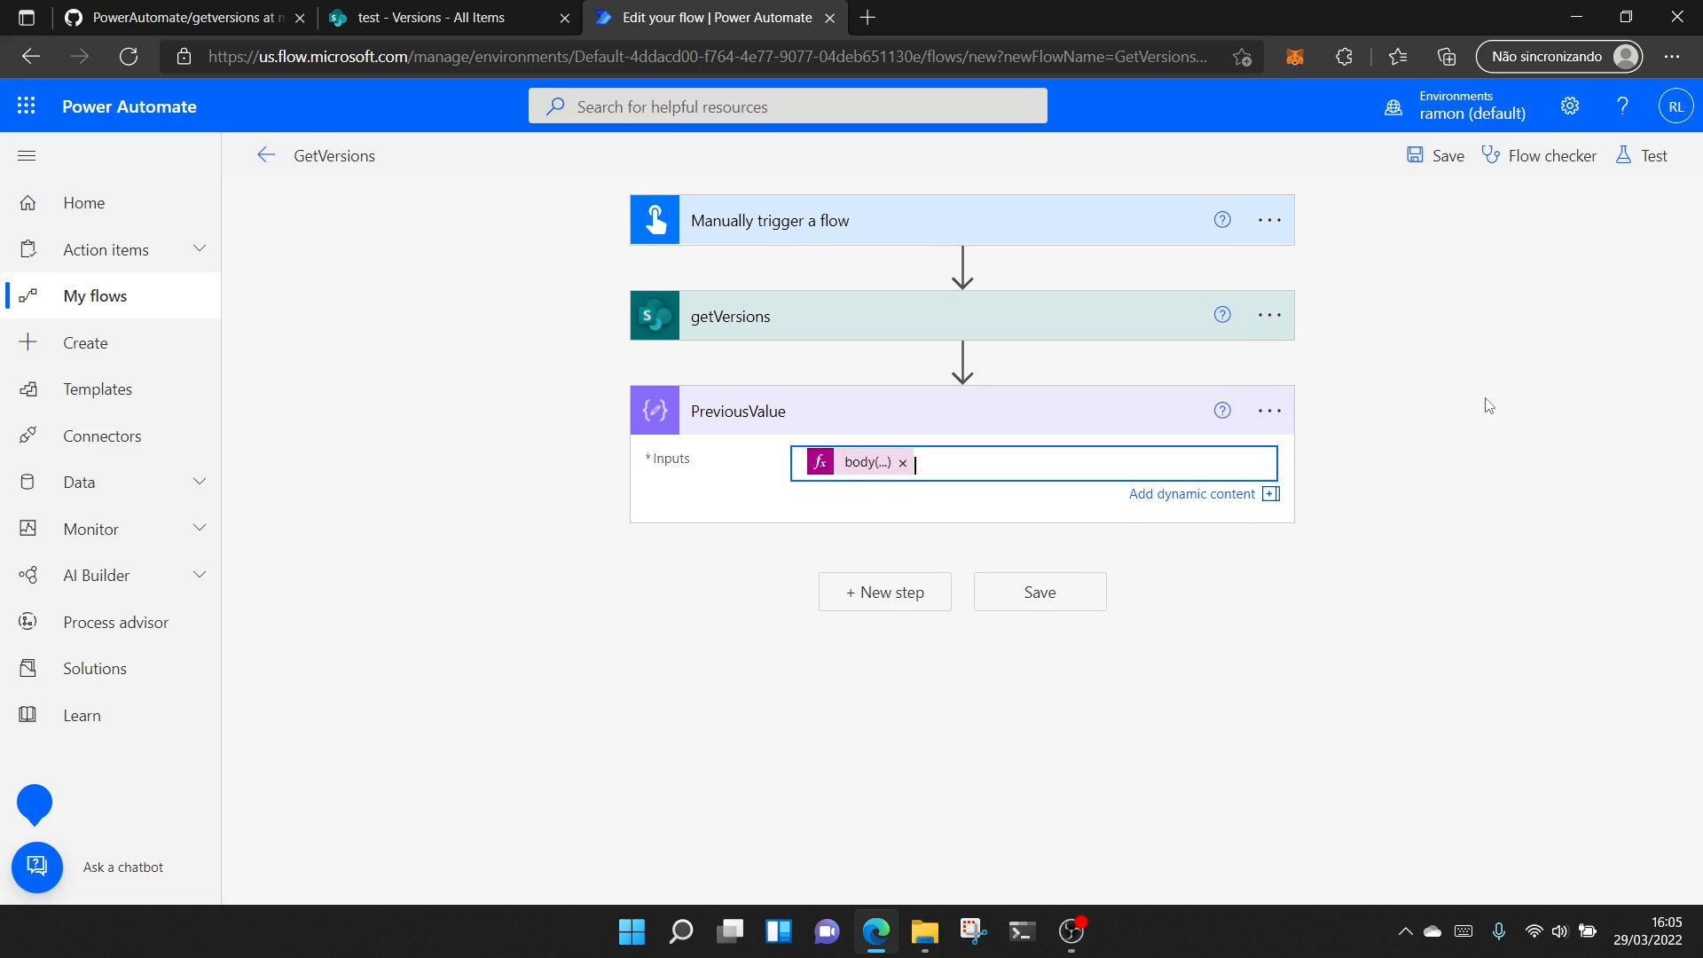
Rename the PreviousValue action to PreviousStatusValue
click(1270, 411)
click(1327, 487)
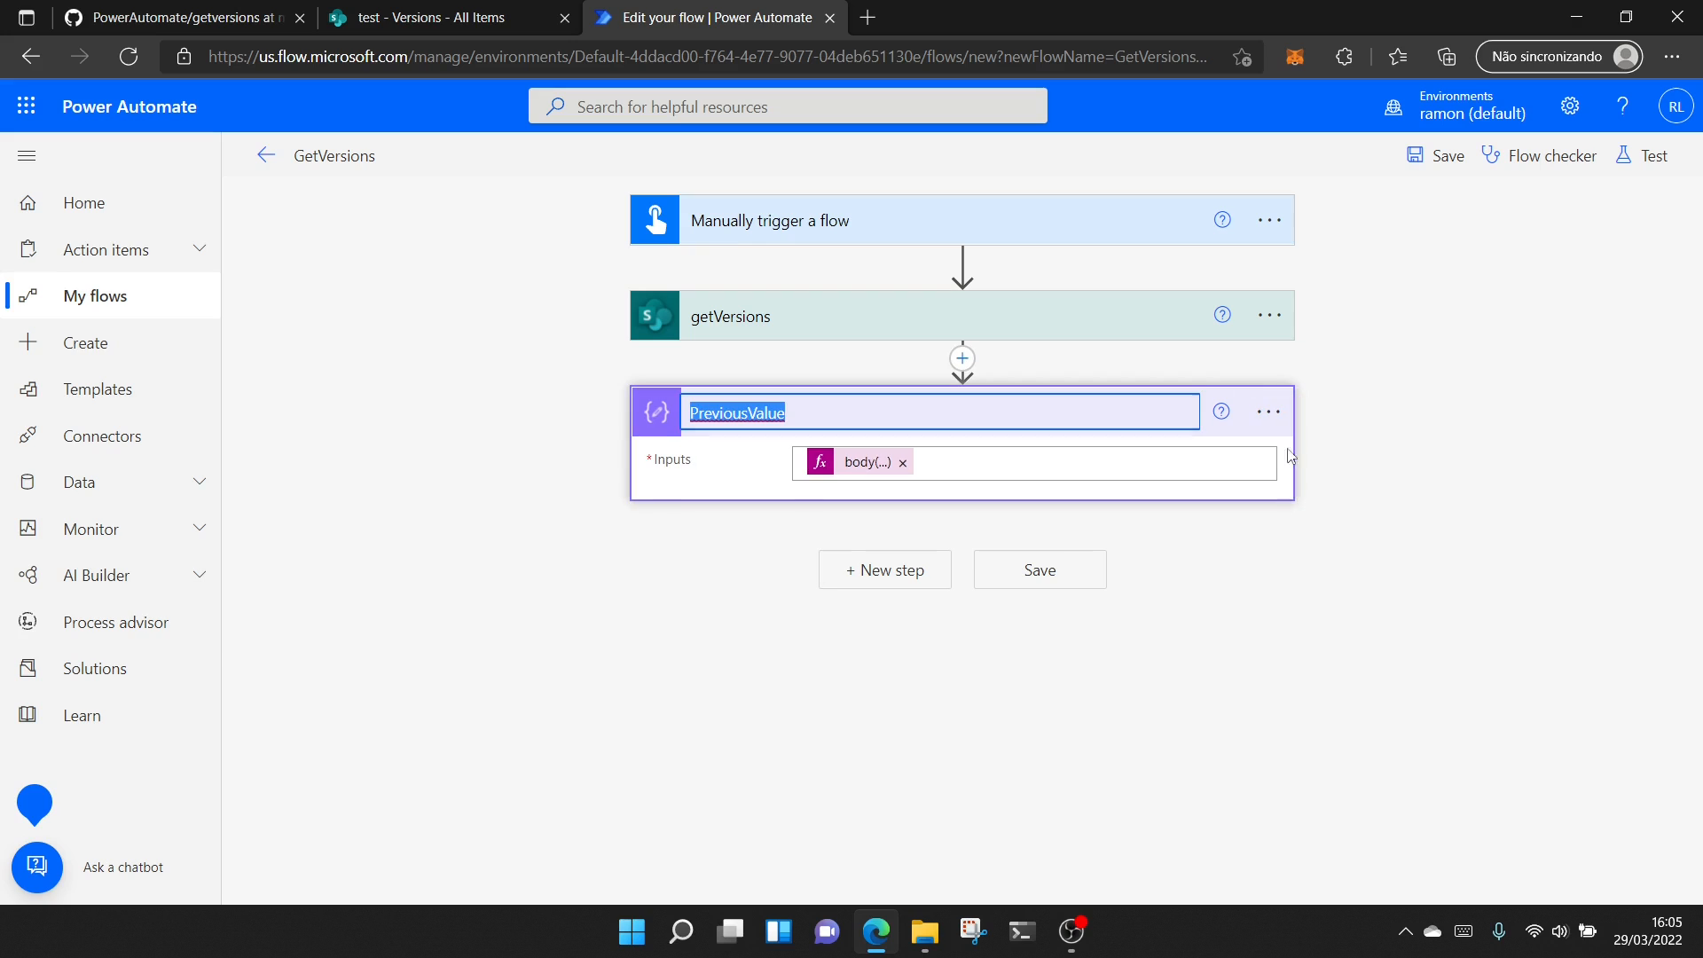
click(757, 412)
text(Status)
click(1460, 399)
Save the GetVersions flow with the Status expression and run it as a manual test
click(1435, 155)
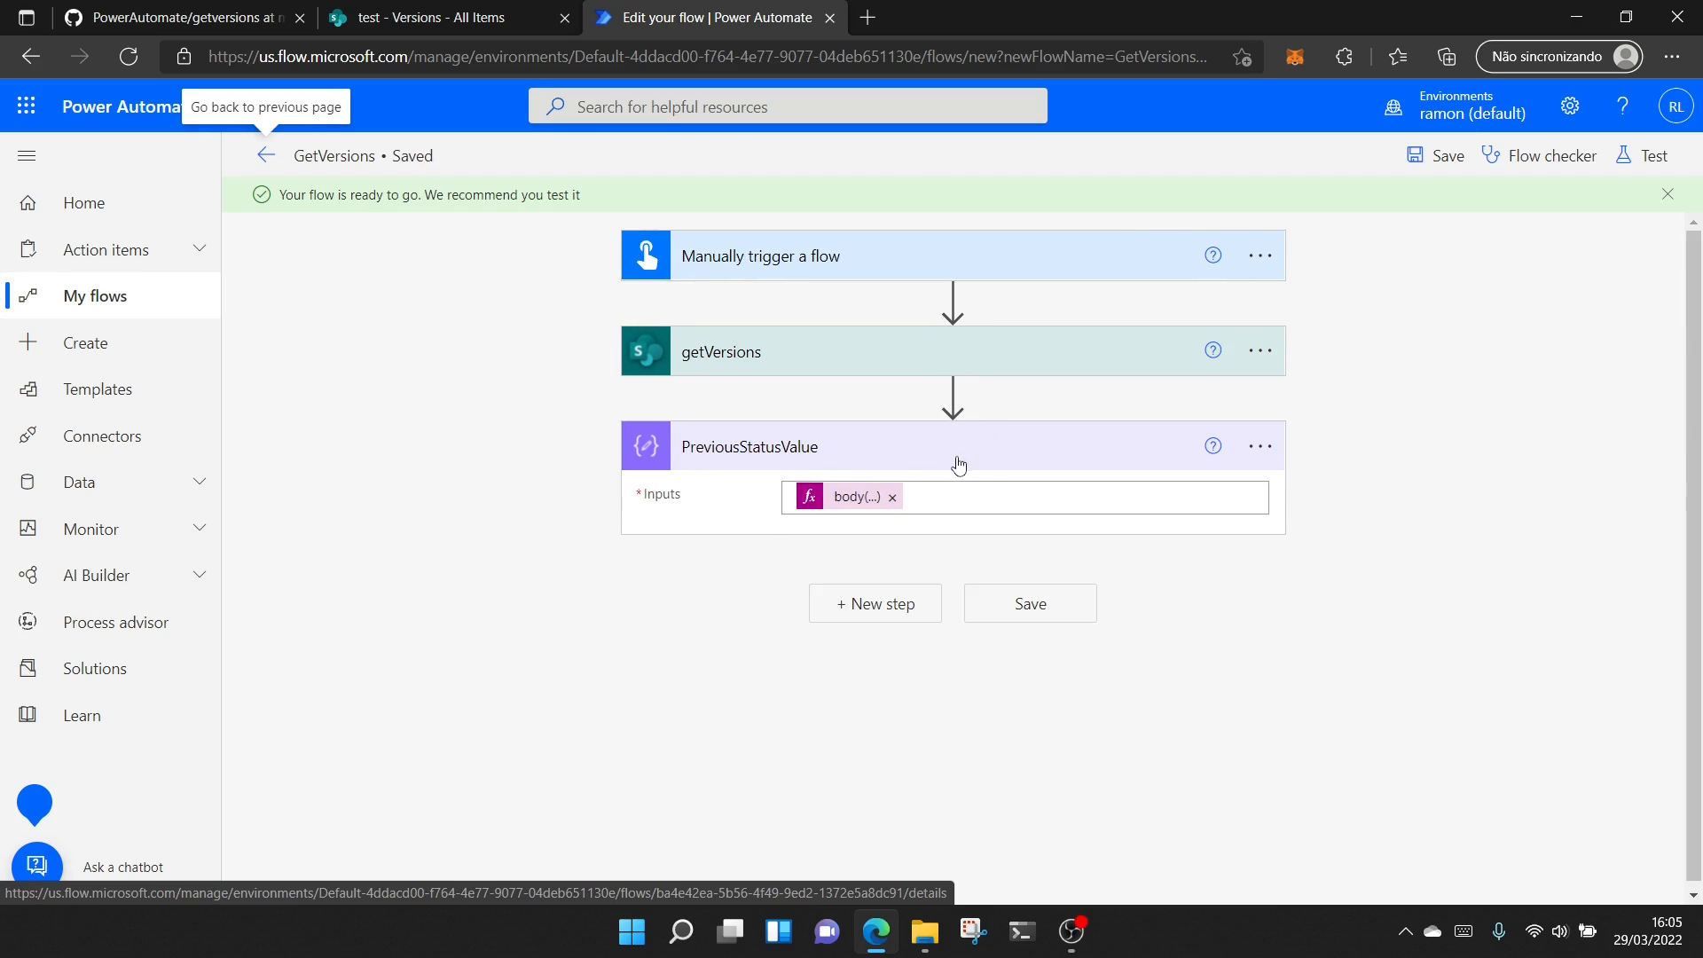
click(1628, 160)
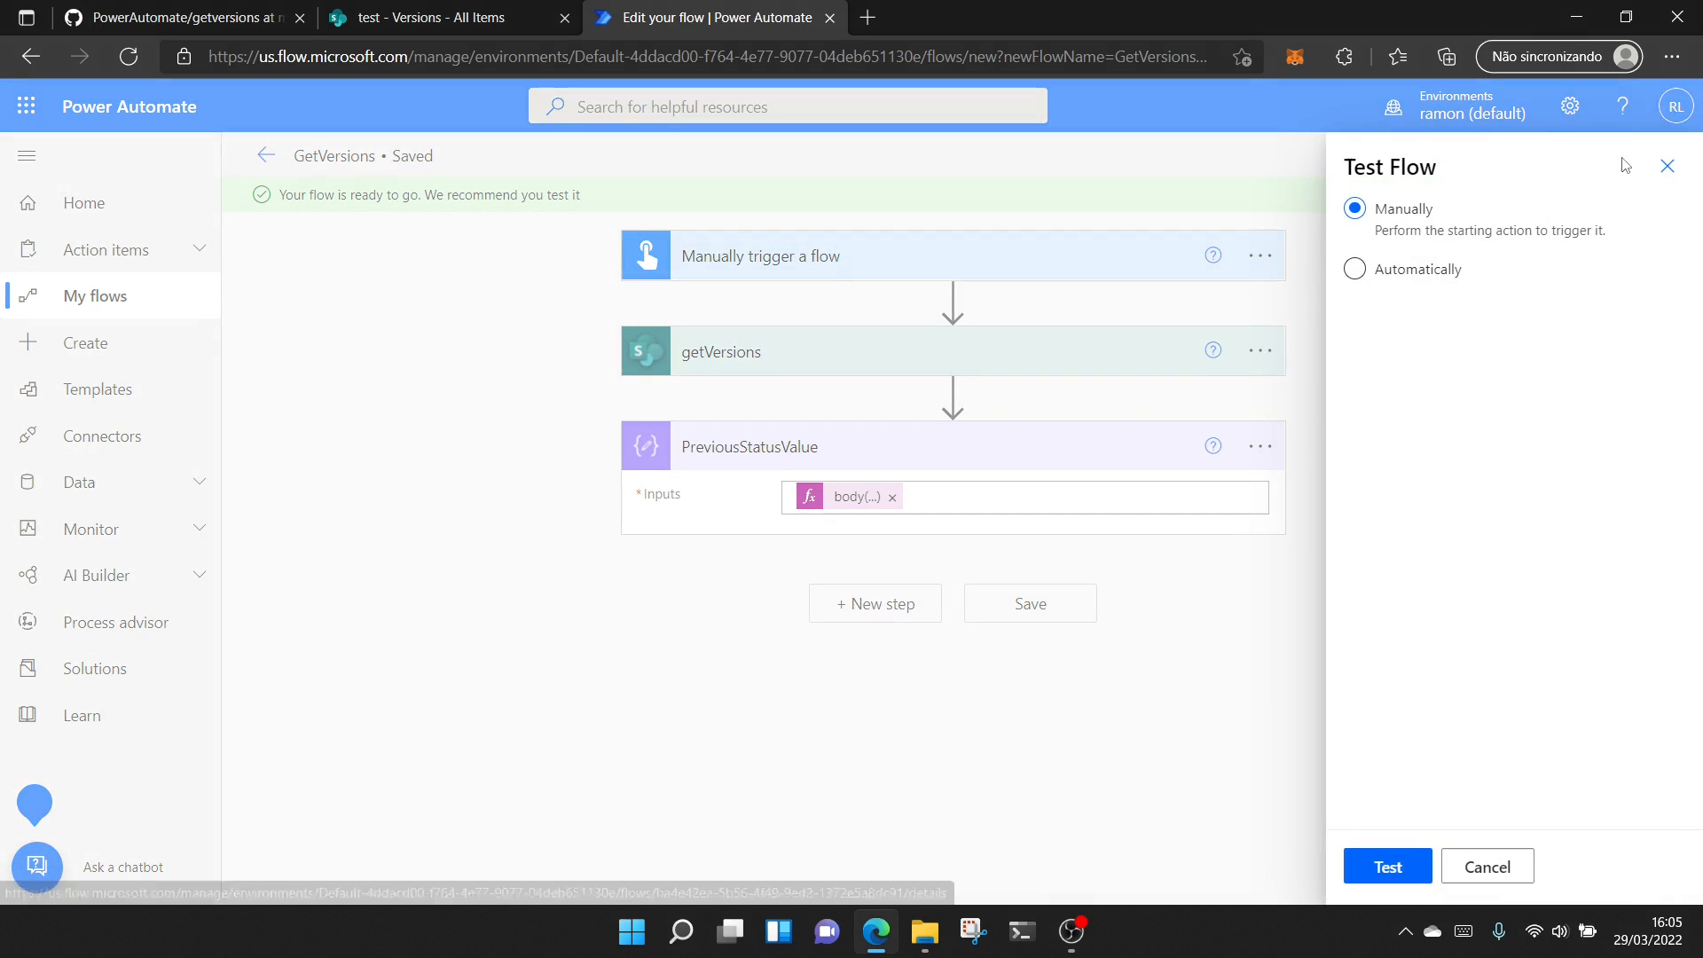
click(1402, 871)
click(1399, 871)
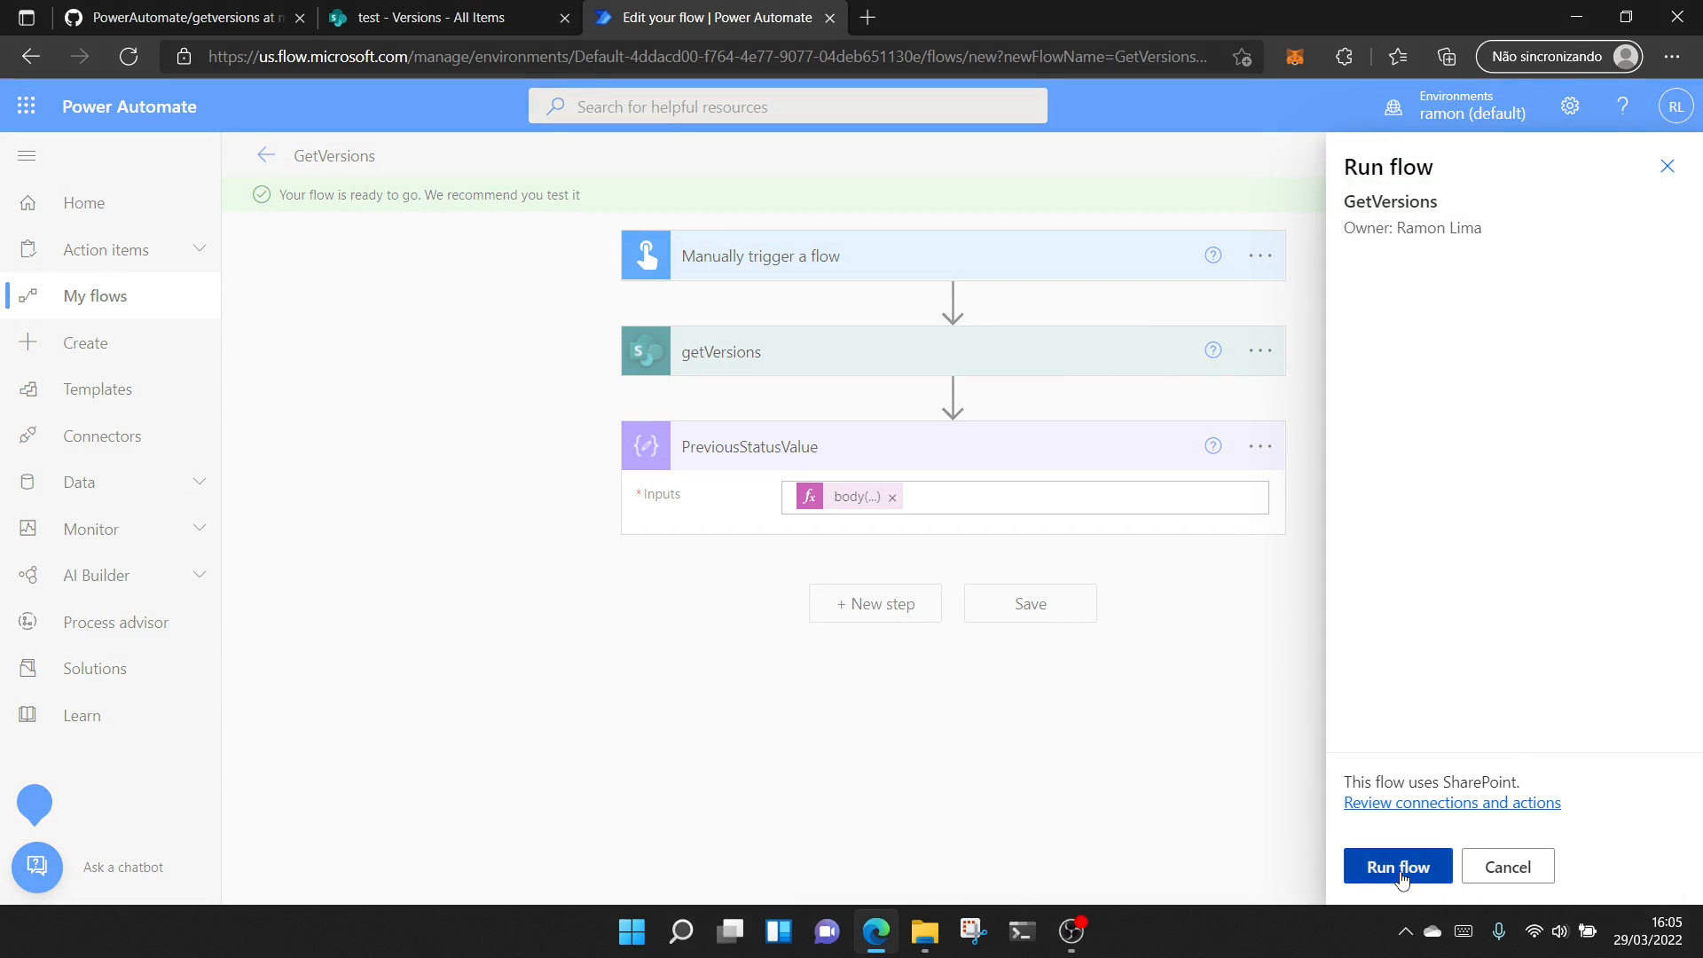
click(1389, 868)
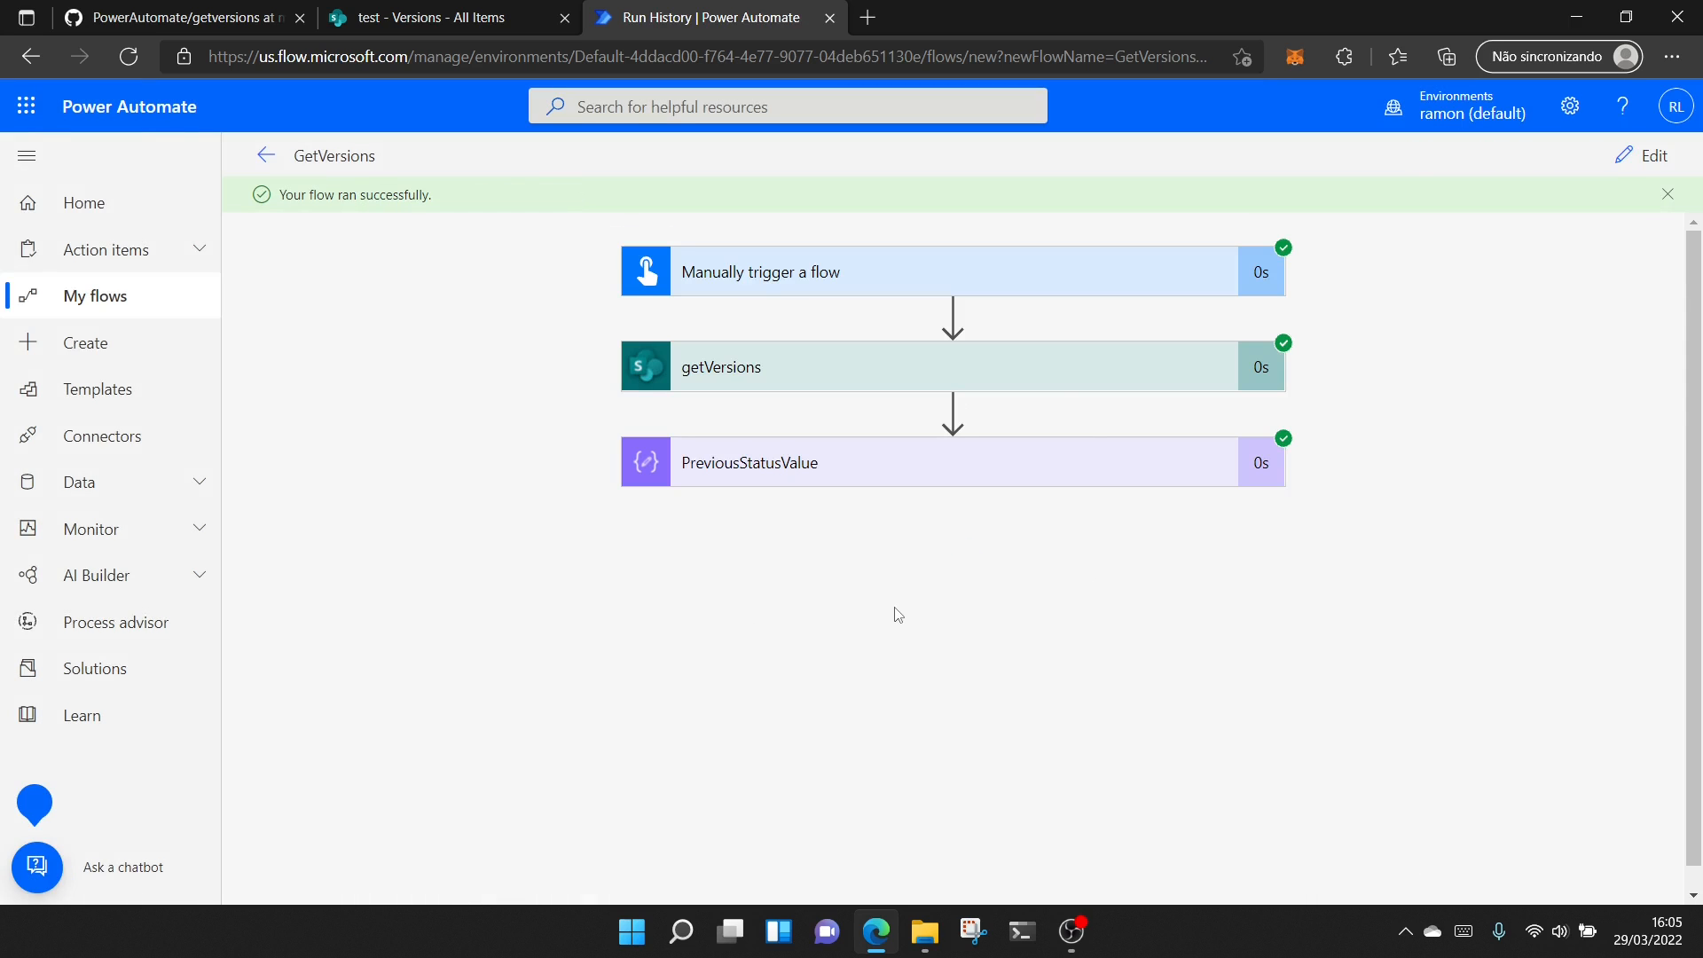
Inspect the PreviousStatusValue action's run output and compare it with the item's current Status in the SharePoint Versions list
click(1003, 479)
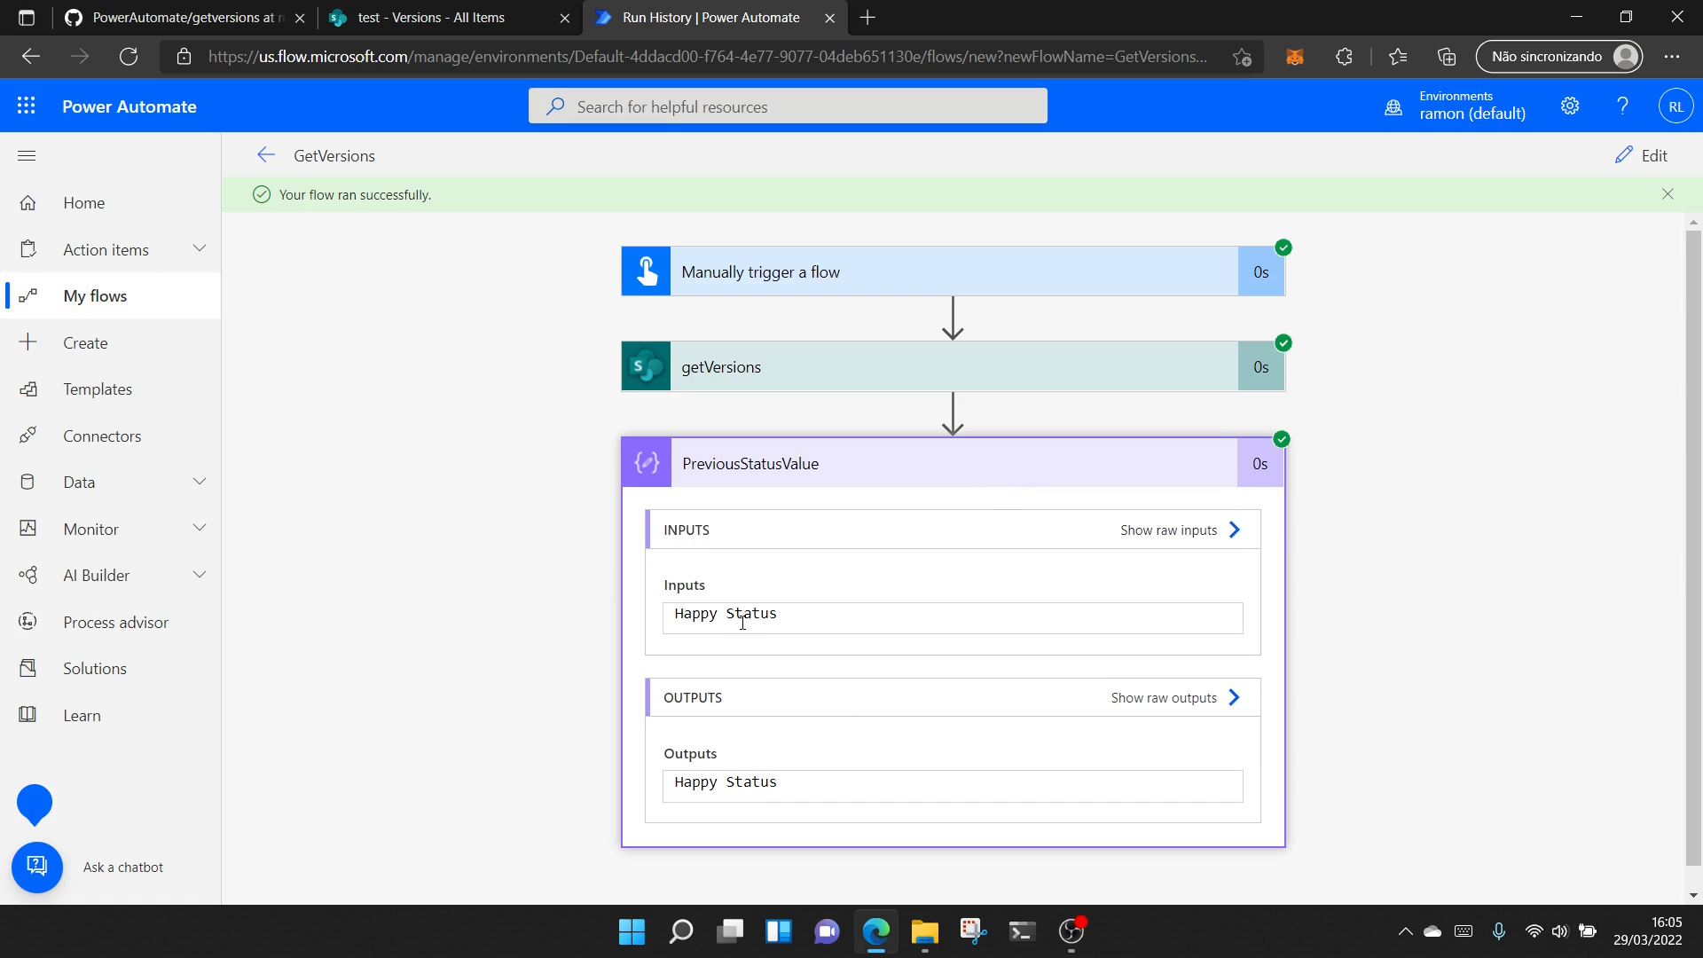
click(463, 24)
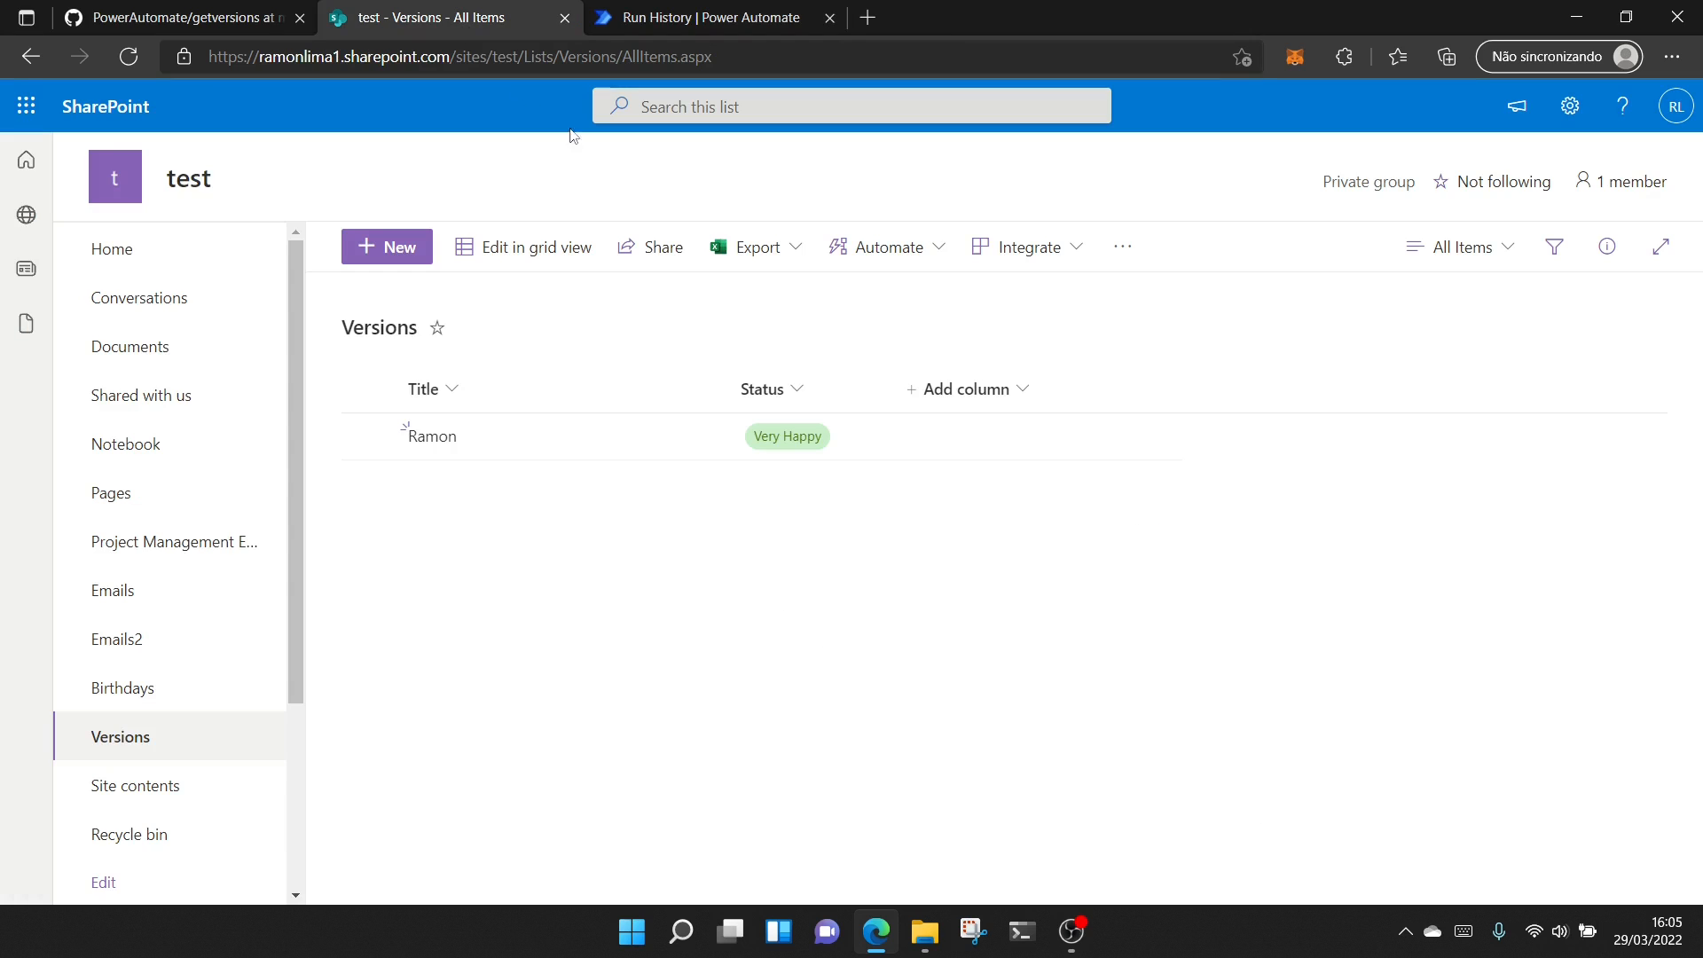
click(674, 11)
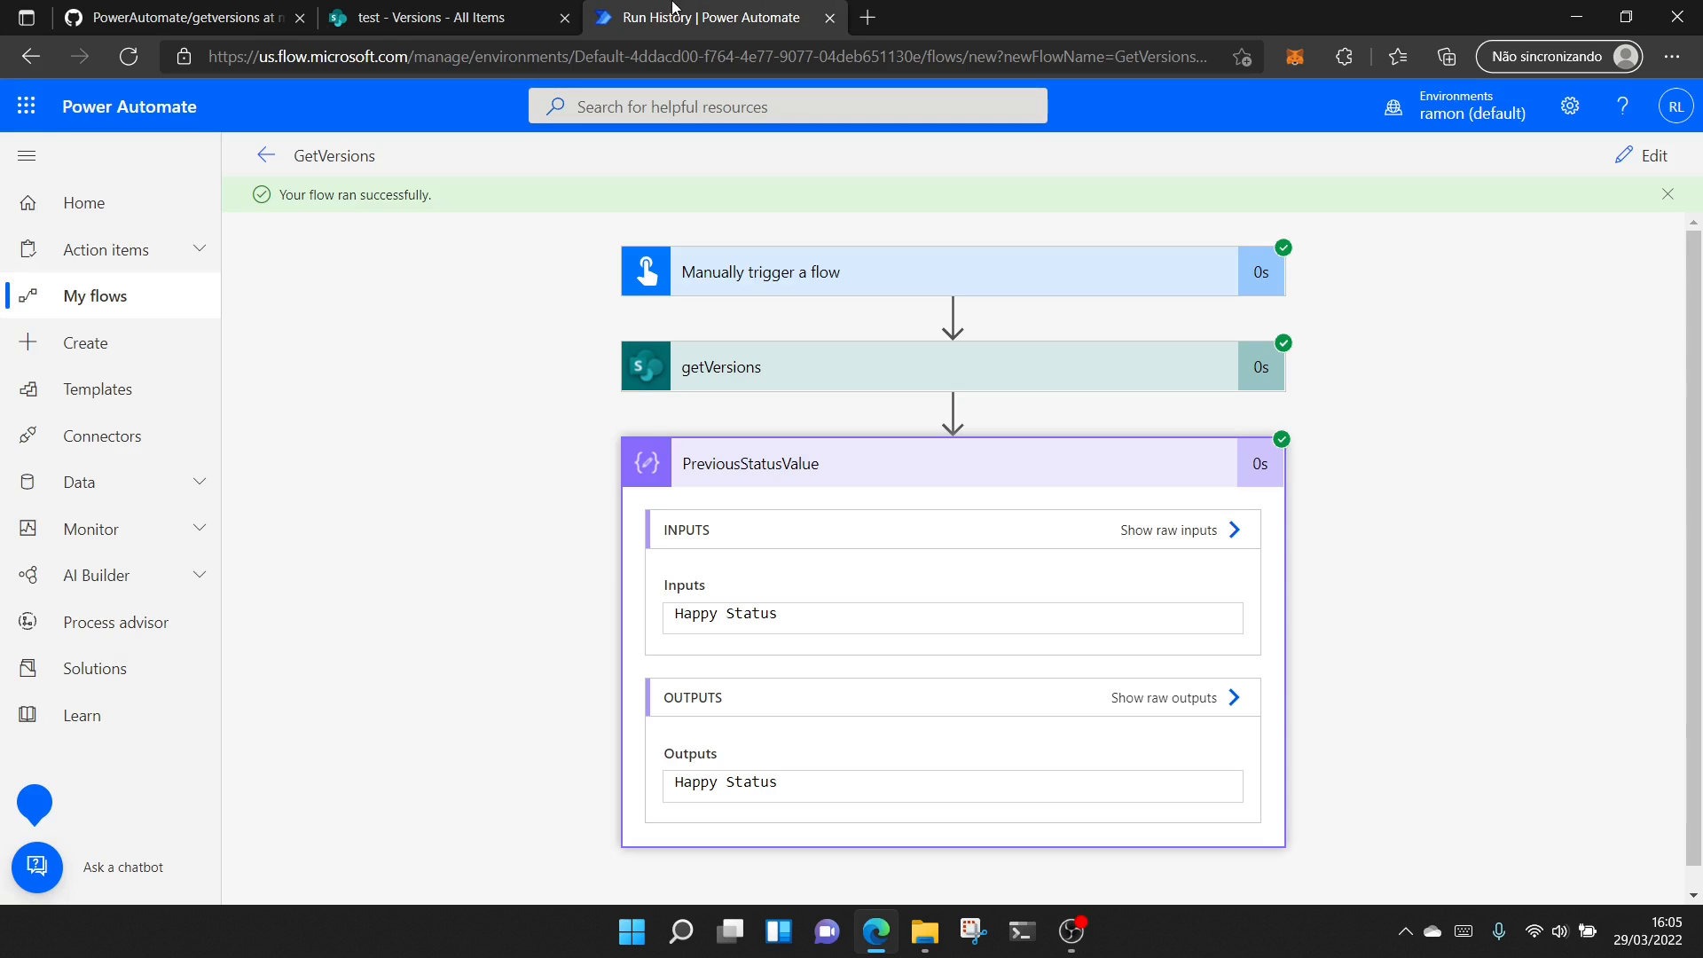